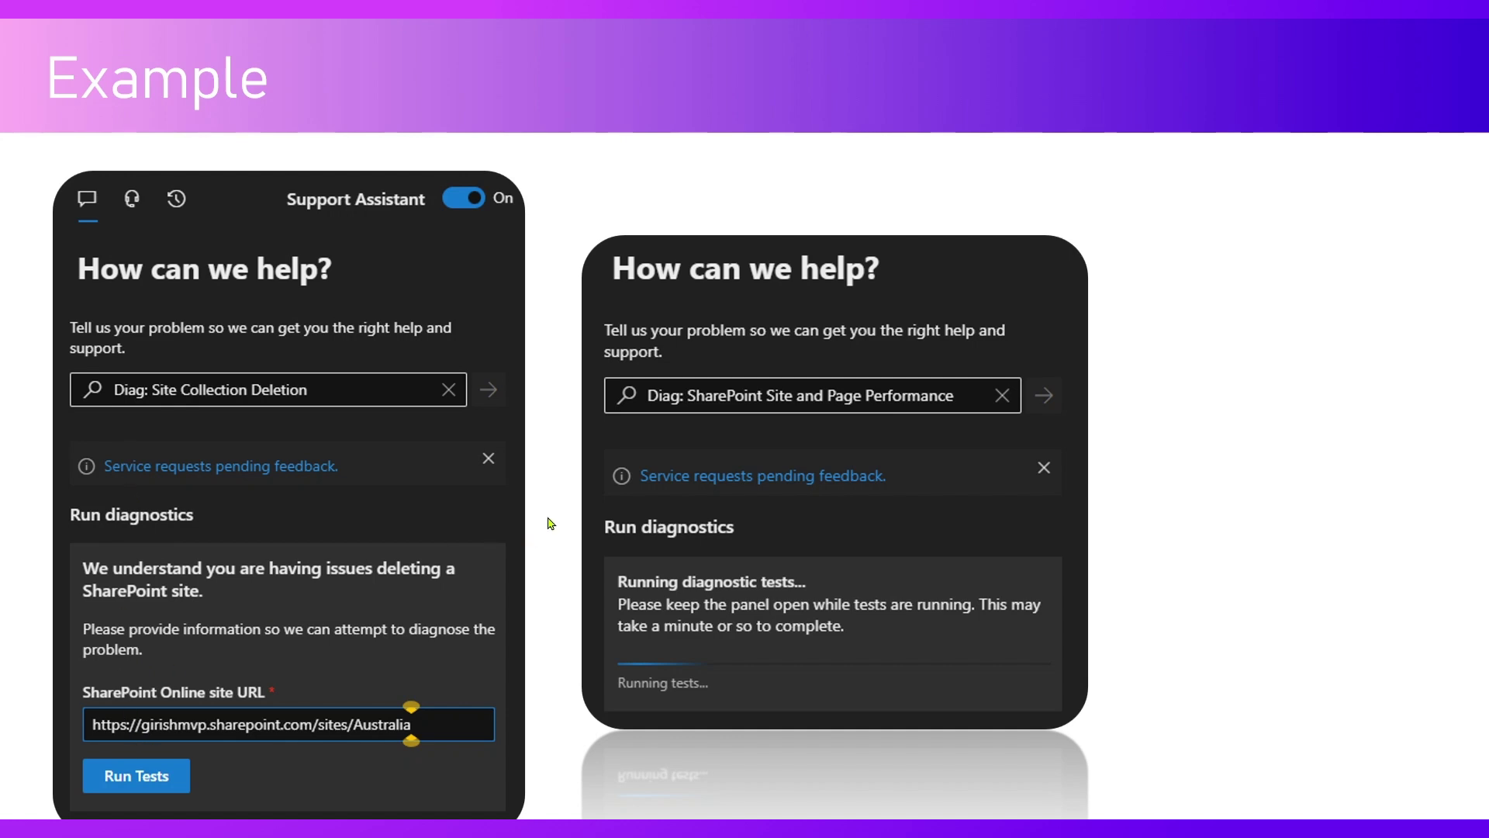
- Advance past the Example slide comparing the Site Collection Deletion and Site and Page Performance panels
left_click(640, 512)
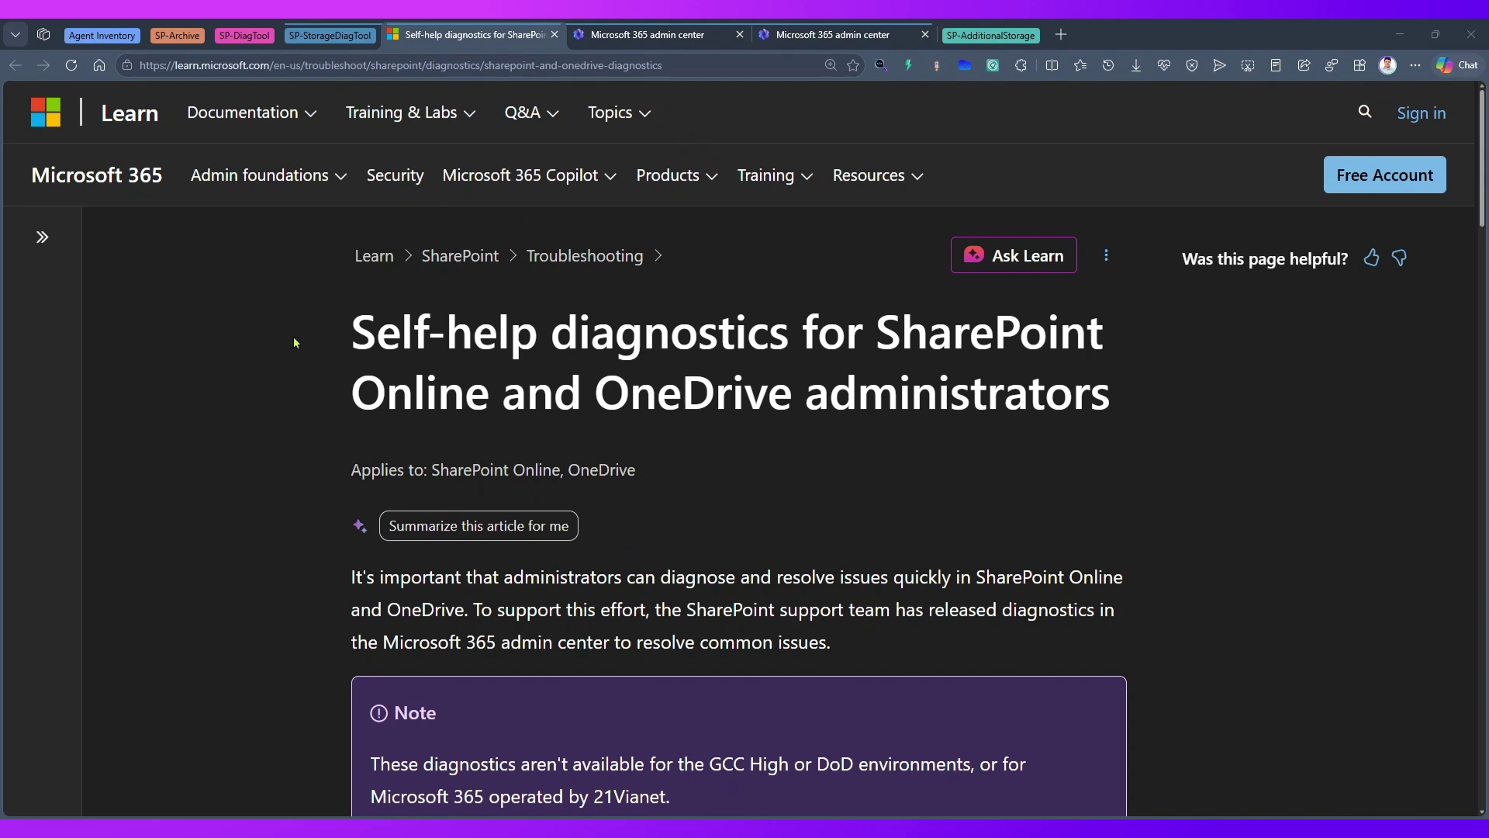
- Scroll through the self-help diagnostics article and enlarge its text
left_click(313, 62)
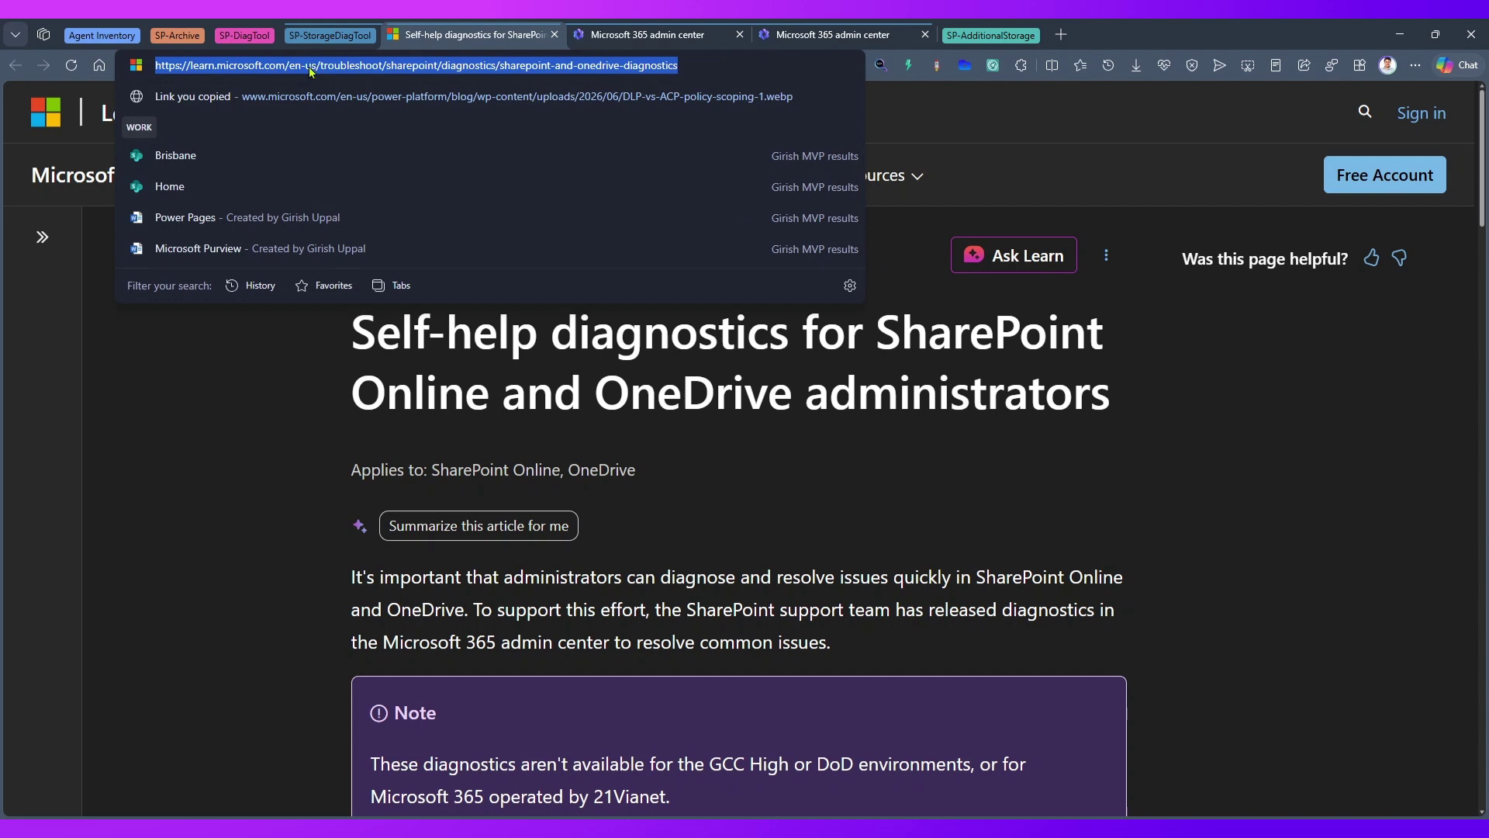
left_click(348, 268)
scroll(499, 404, "down", 2)
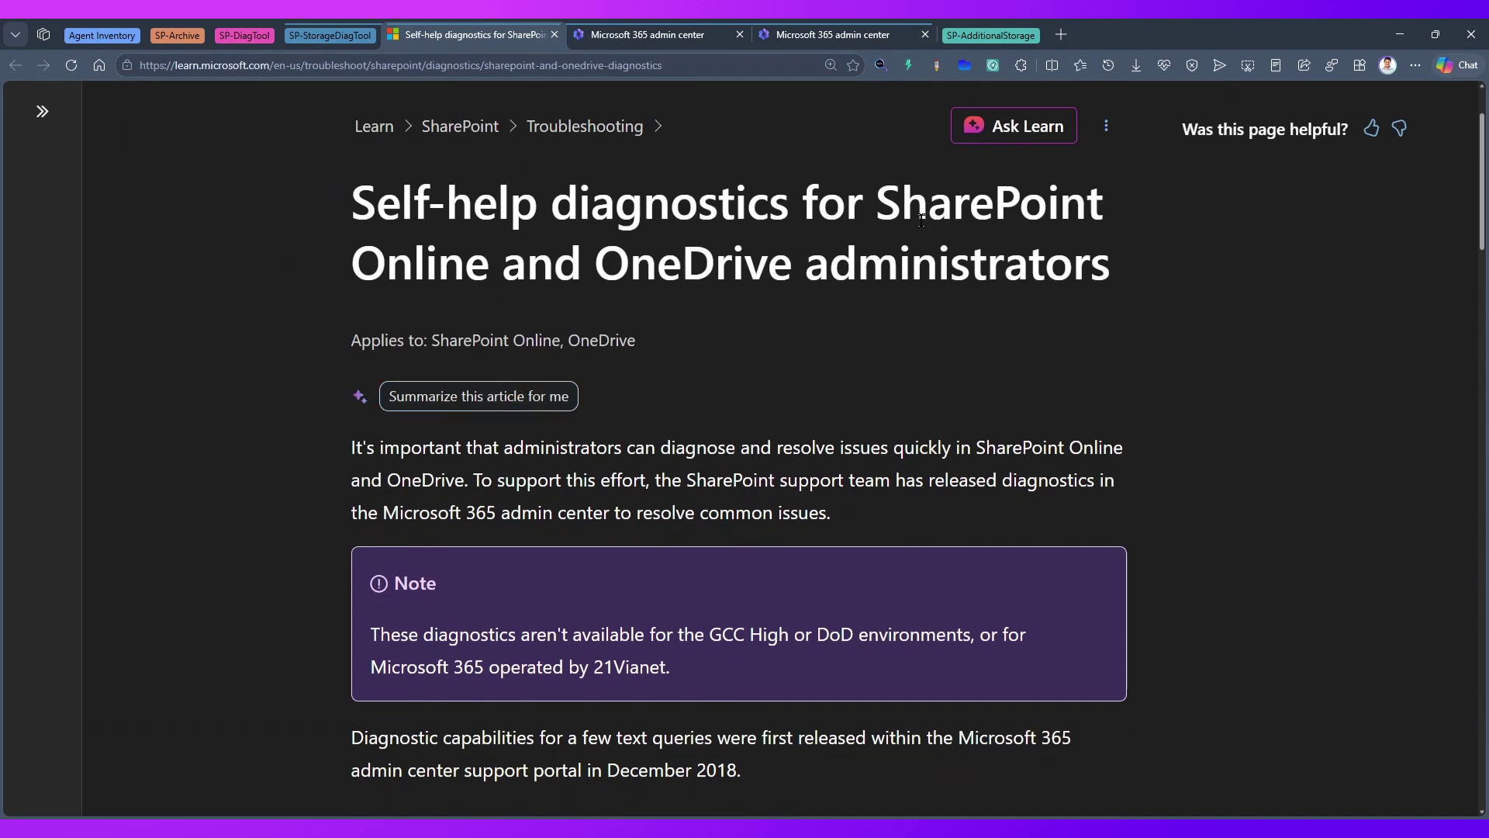
scroll(1029, 439, "down", 6)
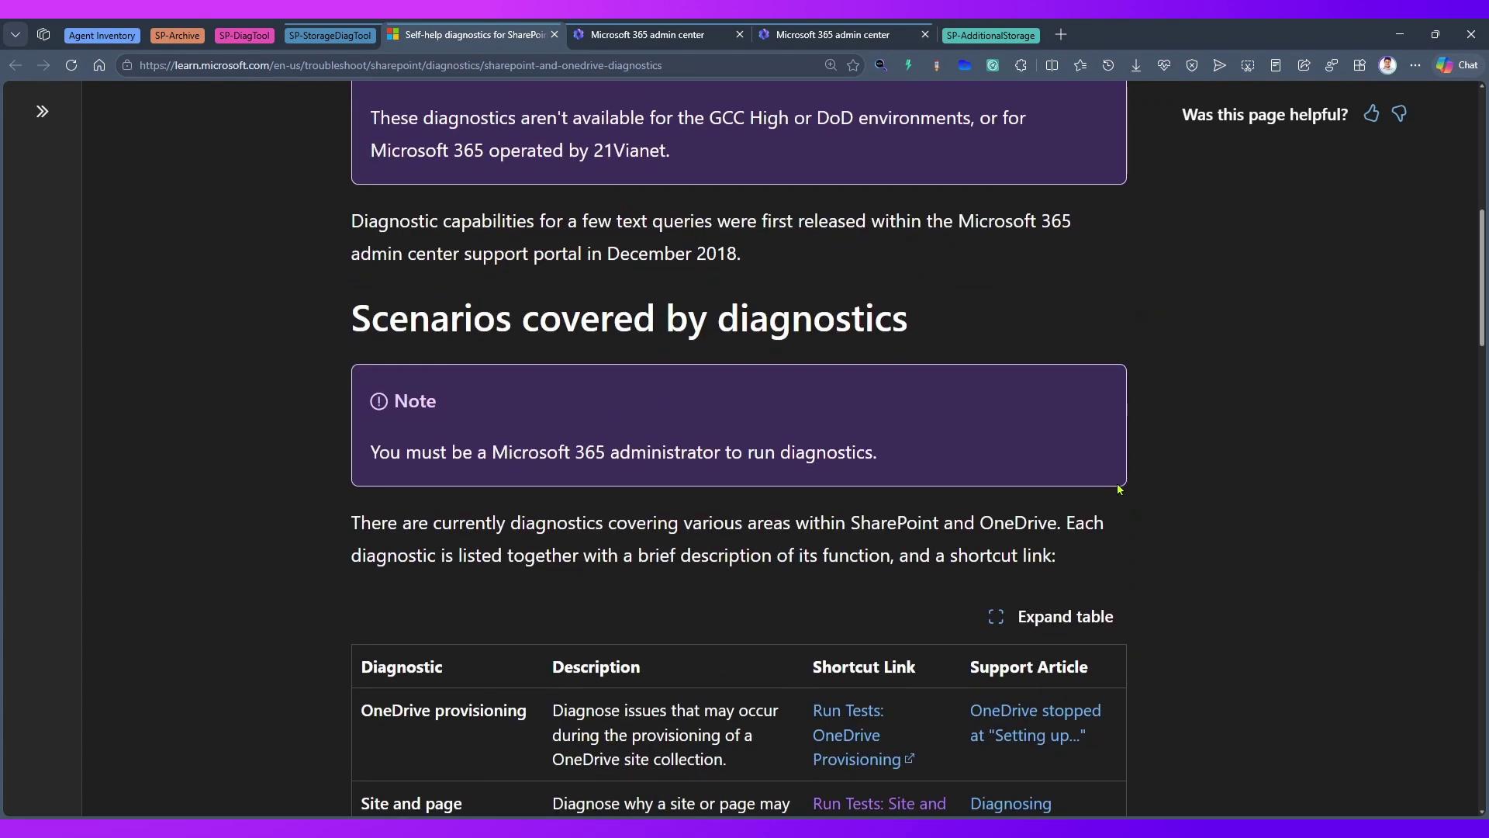
scroll(1119, 489, "down", 3)
key("ctrl+plus")
key("ctrl+plus")
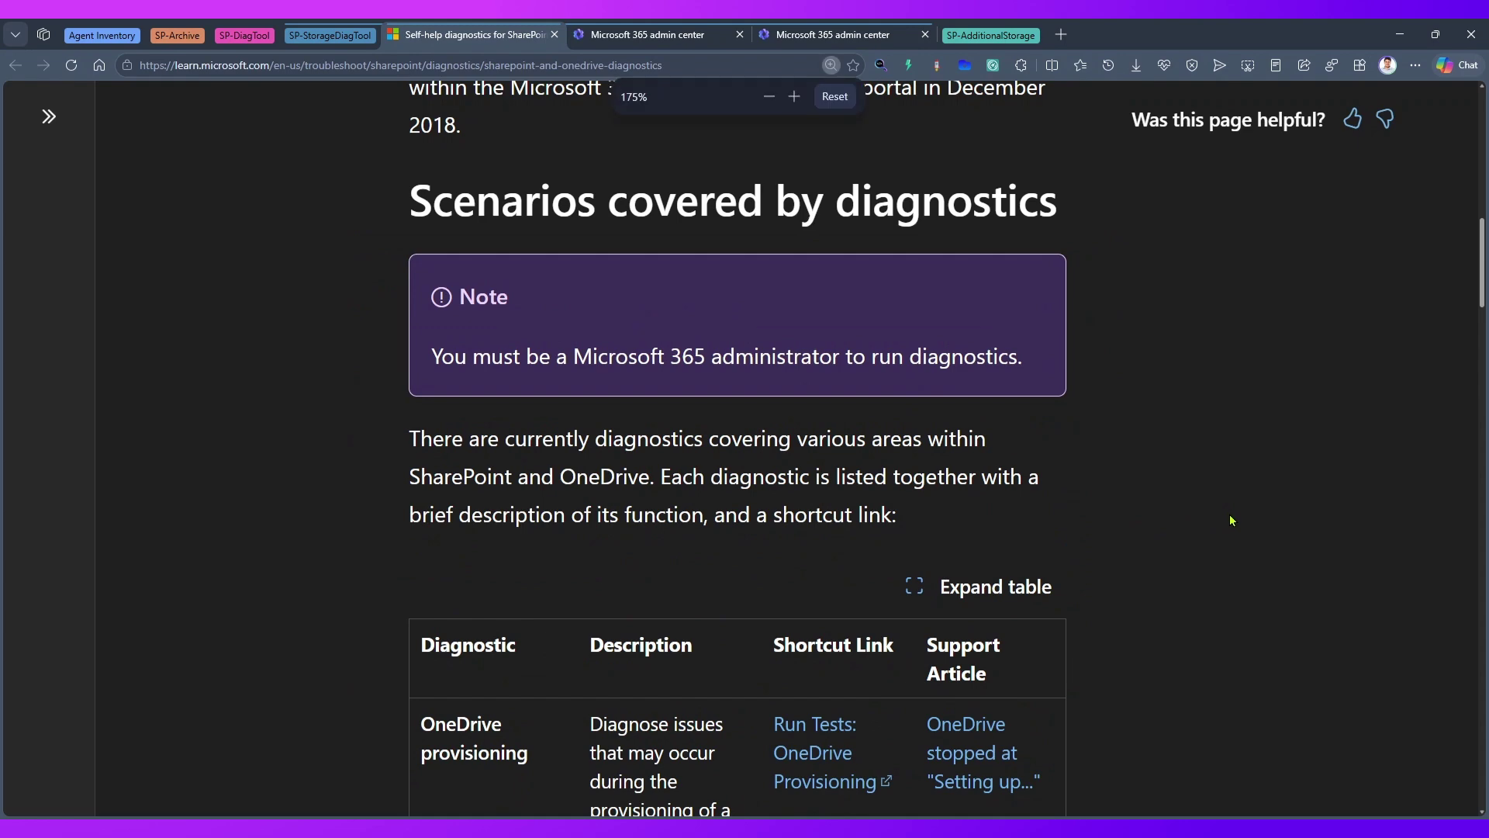
- Expand the diagnostics table to full width, review it, then collapse it again
left_click(1233, 453)
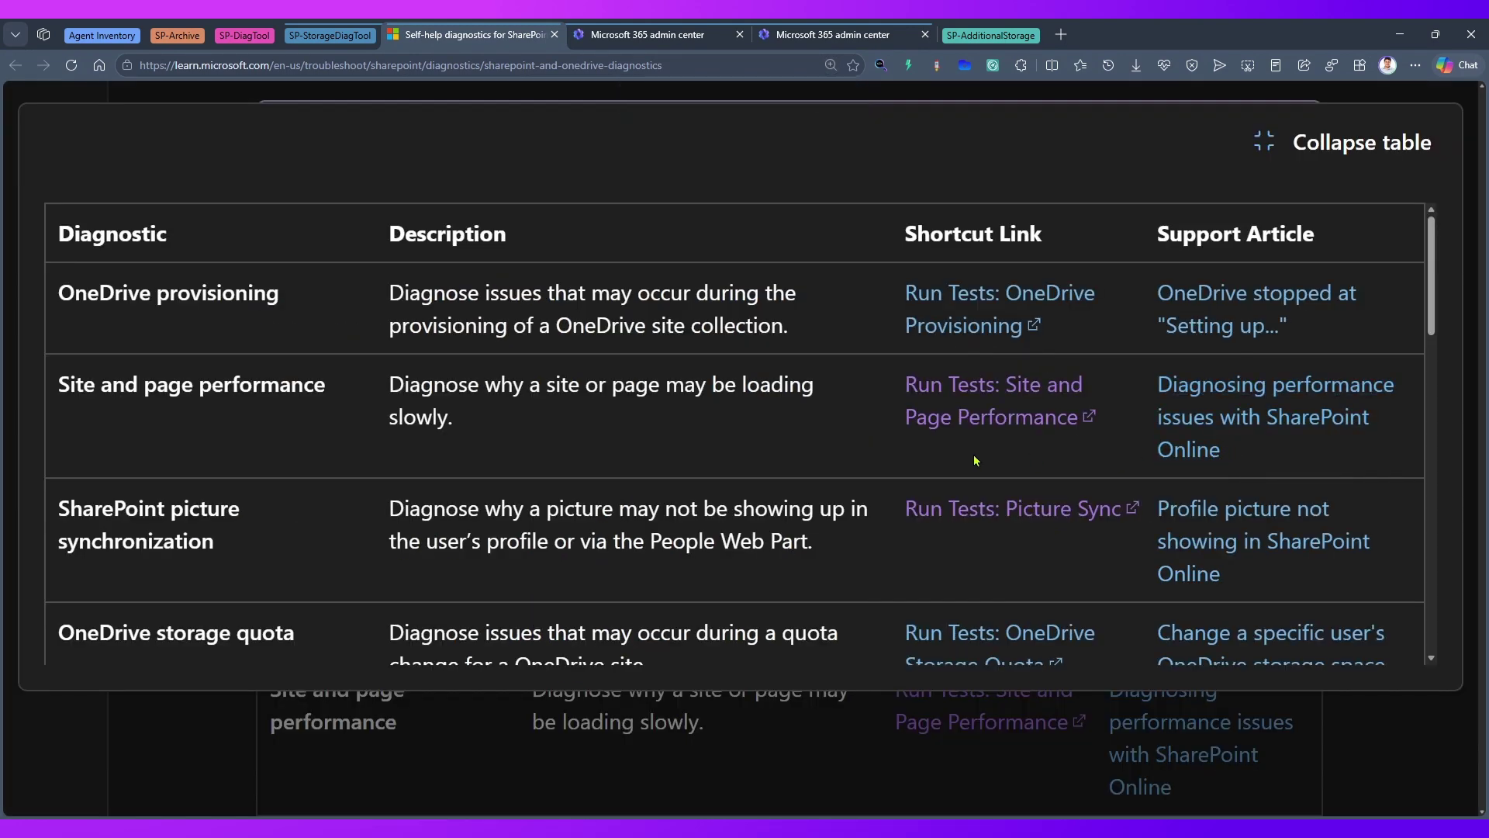
scroll(974, 465, "down", 3)
scroll(974, 470, "down", 9)
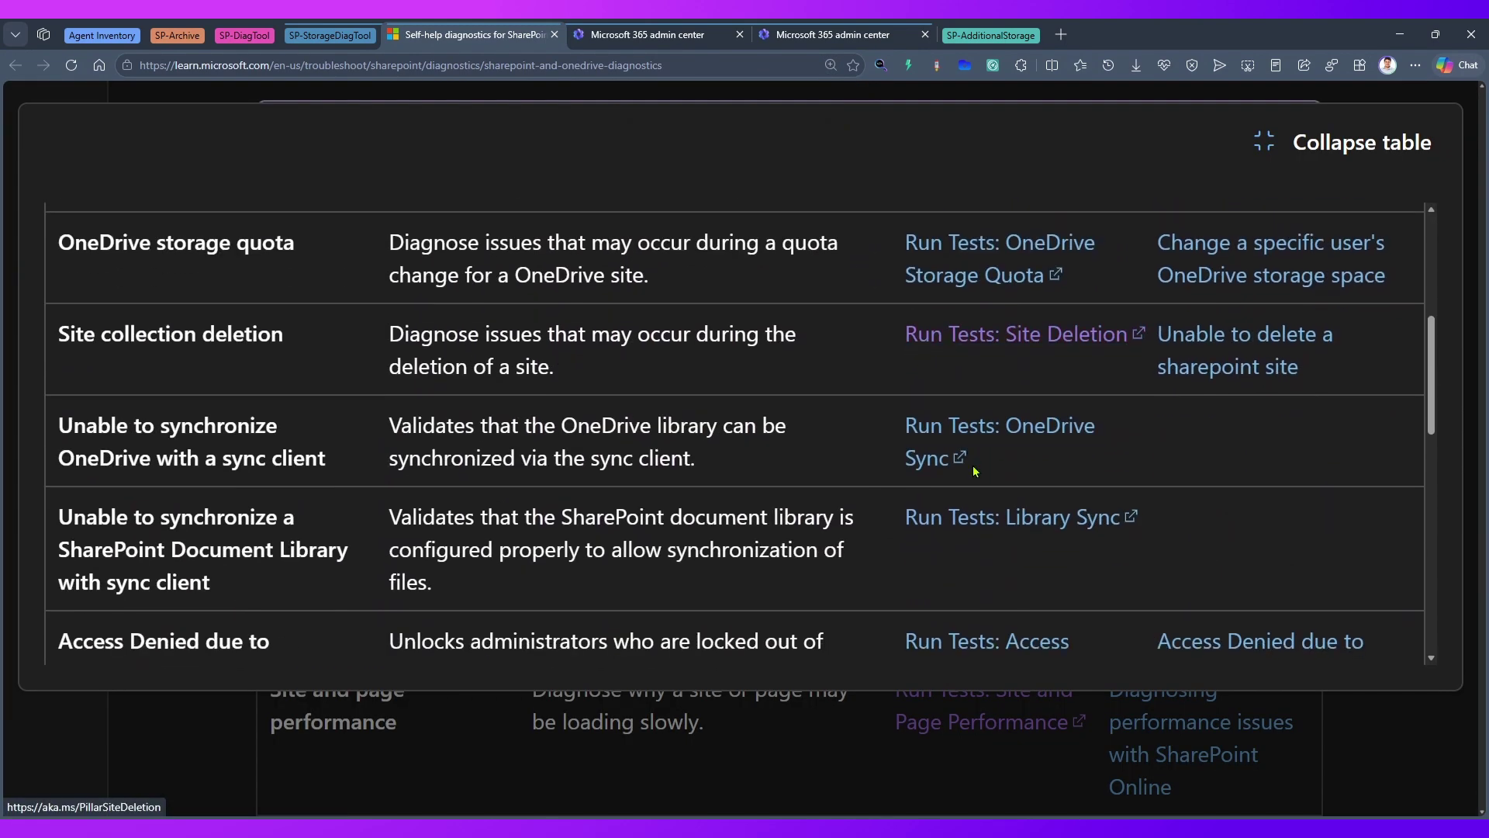
scroll(978, 474, "down", 2)
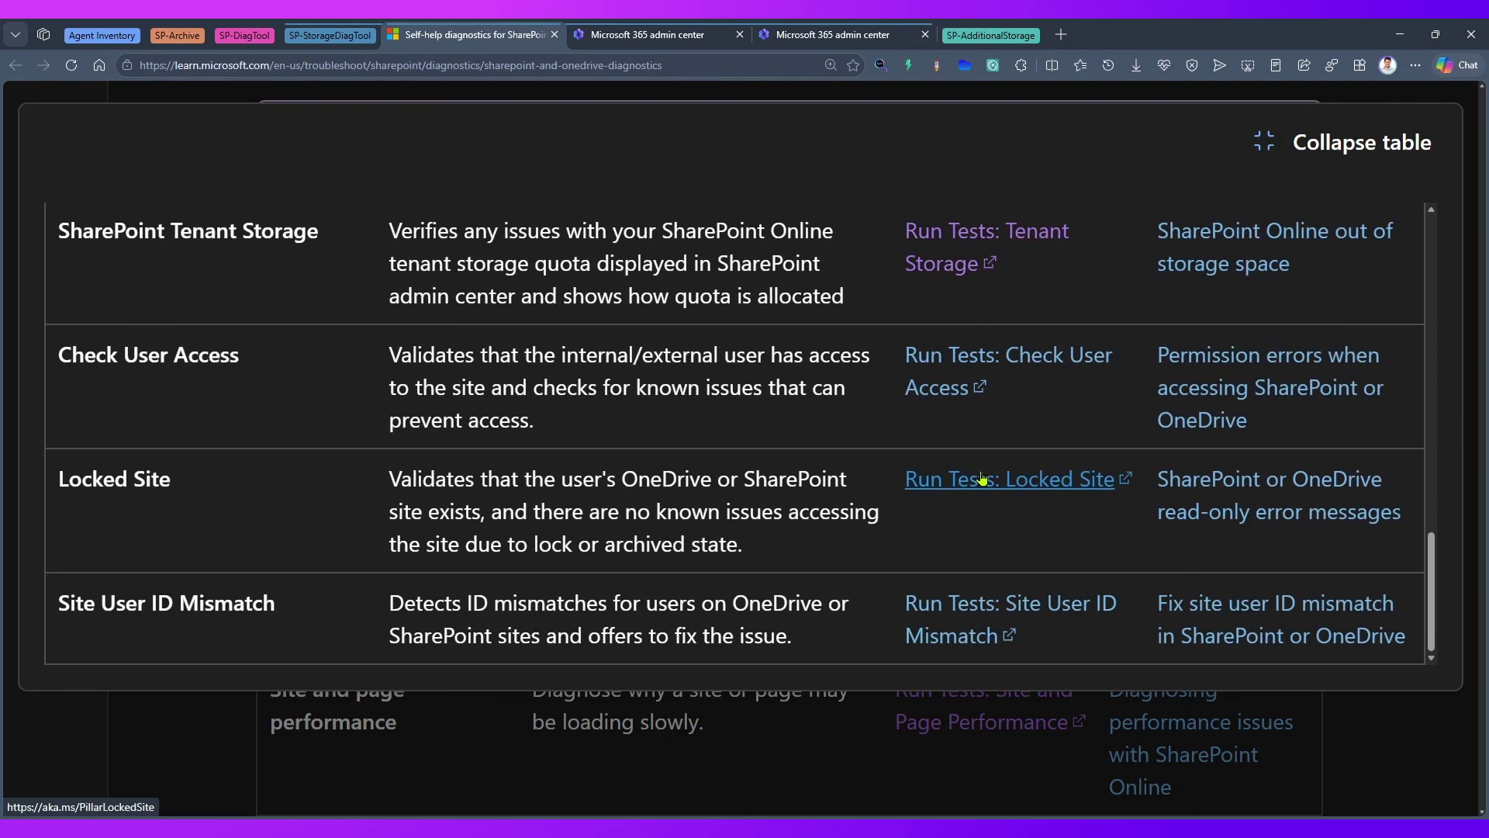
left_click(1400, 155)
scroll(1063, 553, "down", 20)
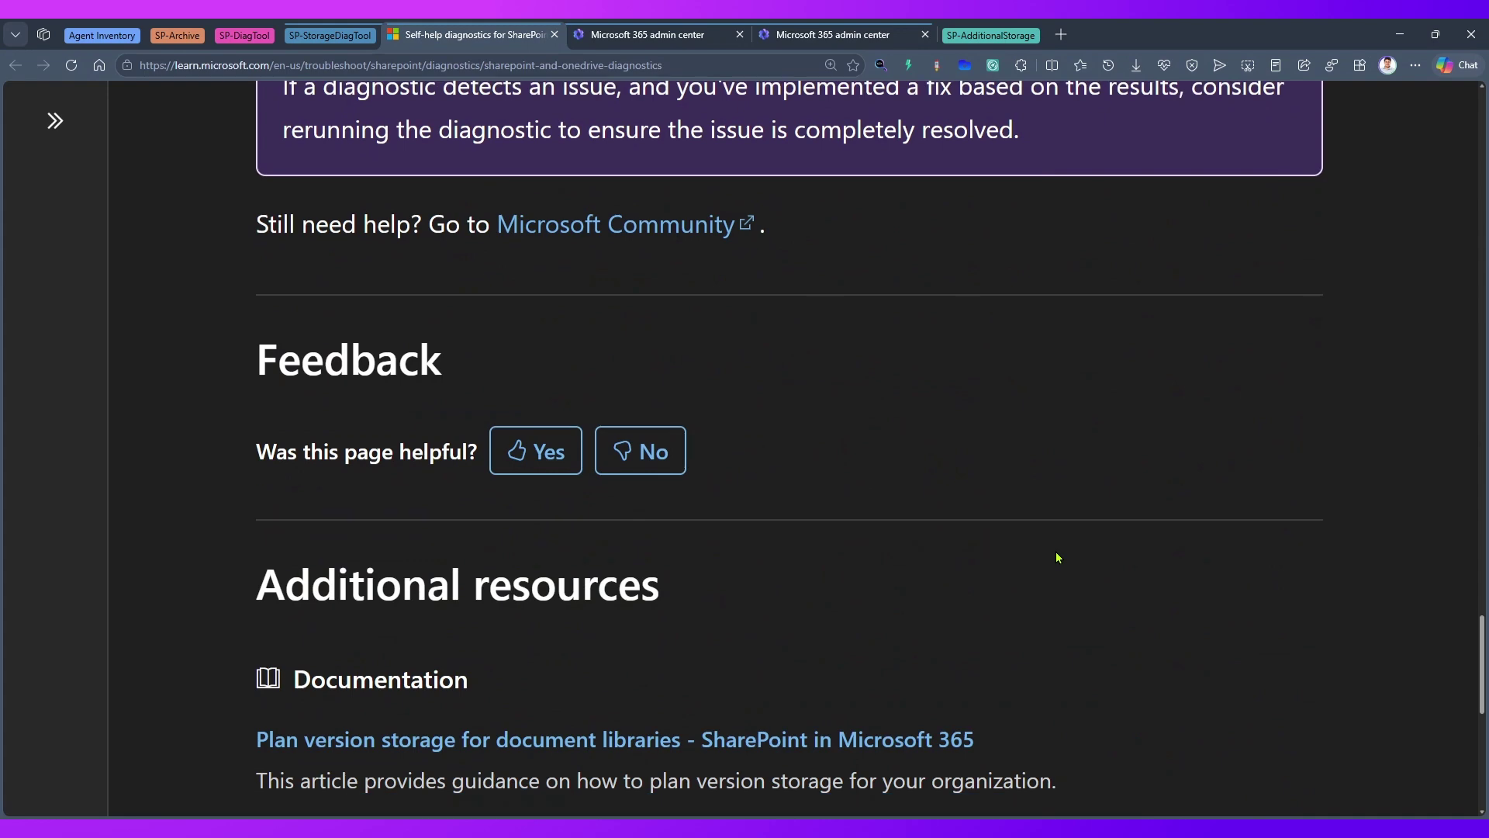
scroll(1051, 552, "up", 20)
left_click(659, 36)
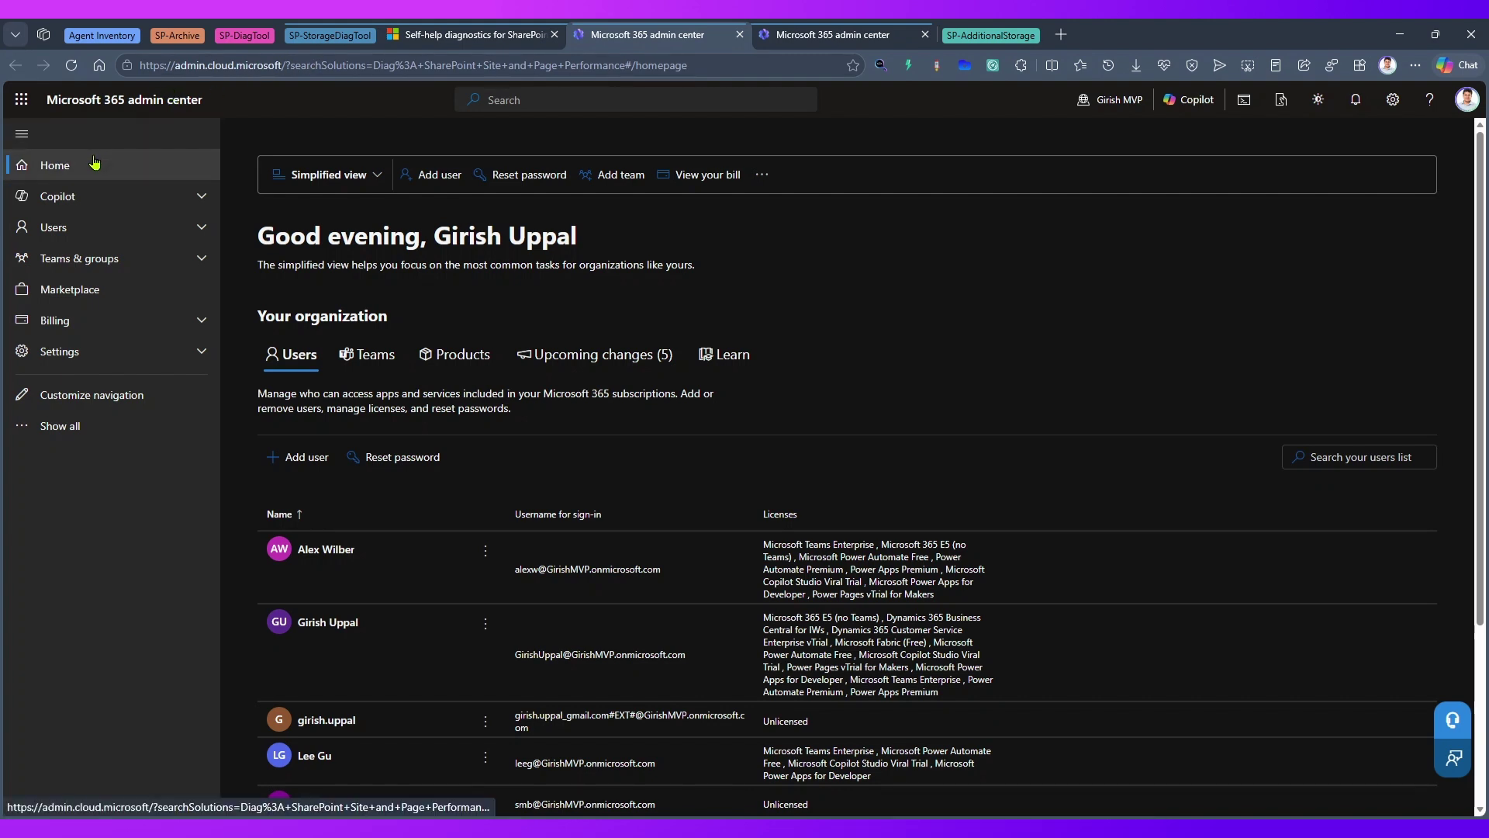
- Visit the Contacts and Domains pages, then return to the admin center home page
left_click(66, 227)
left_click(90, 286)
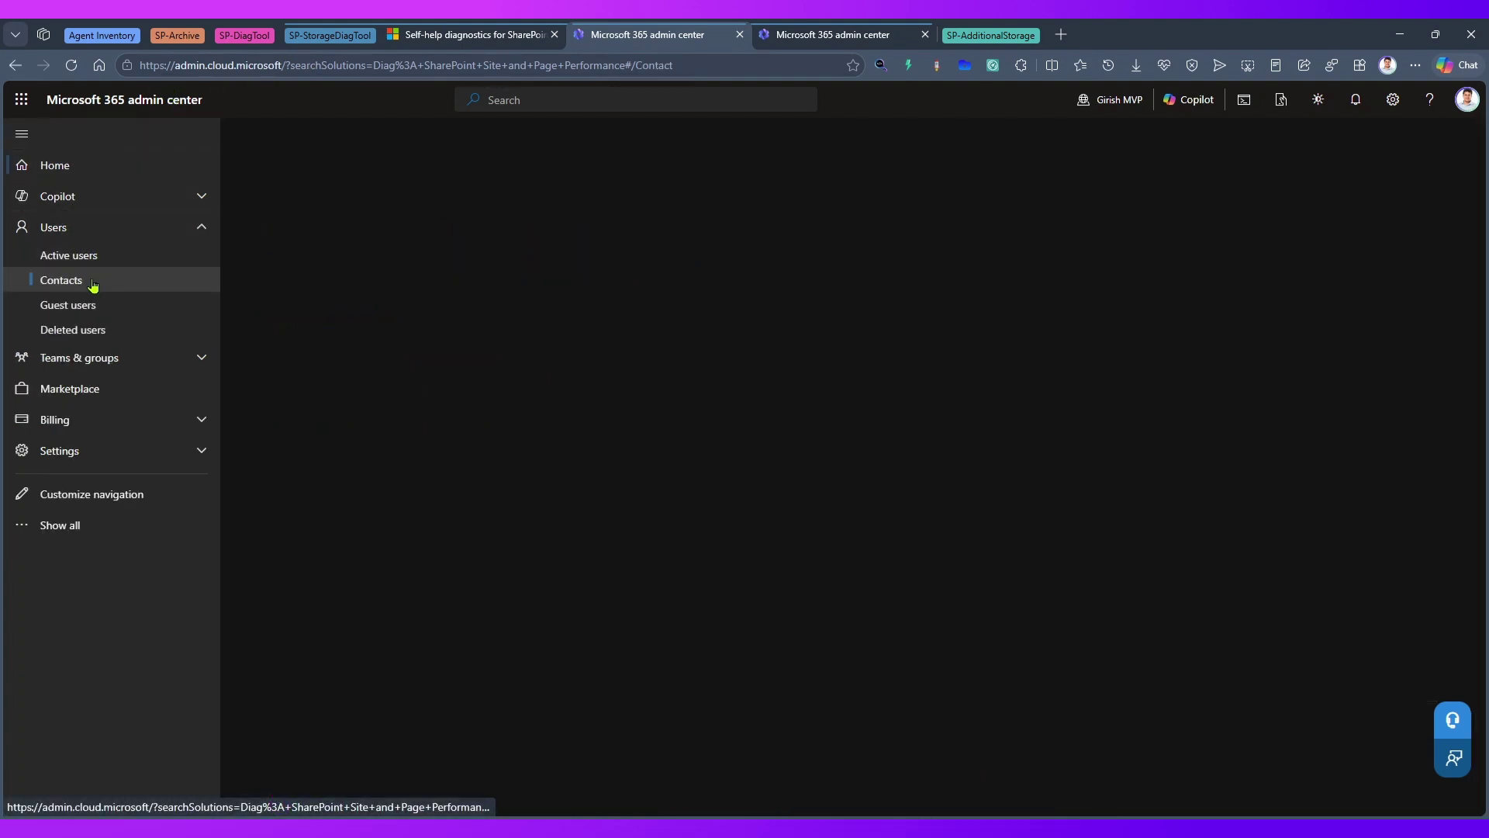
left_click(140, 453)
left_click(111, 476)
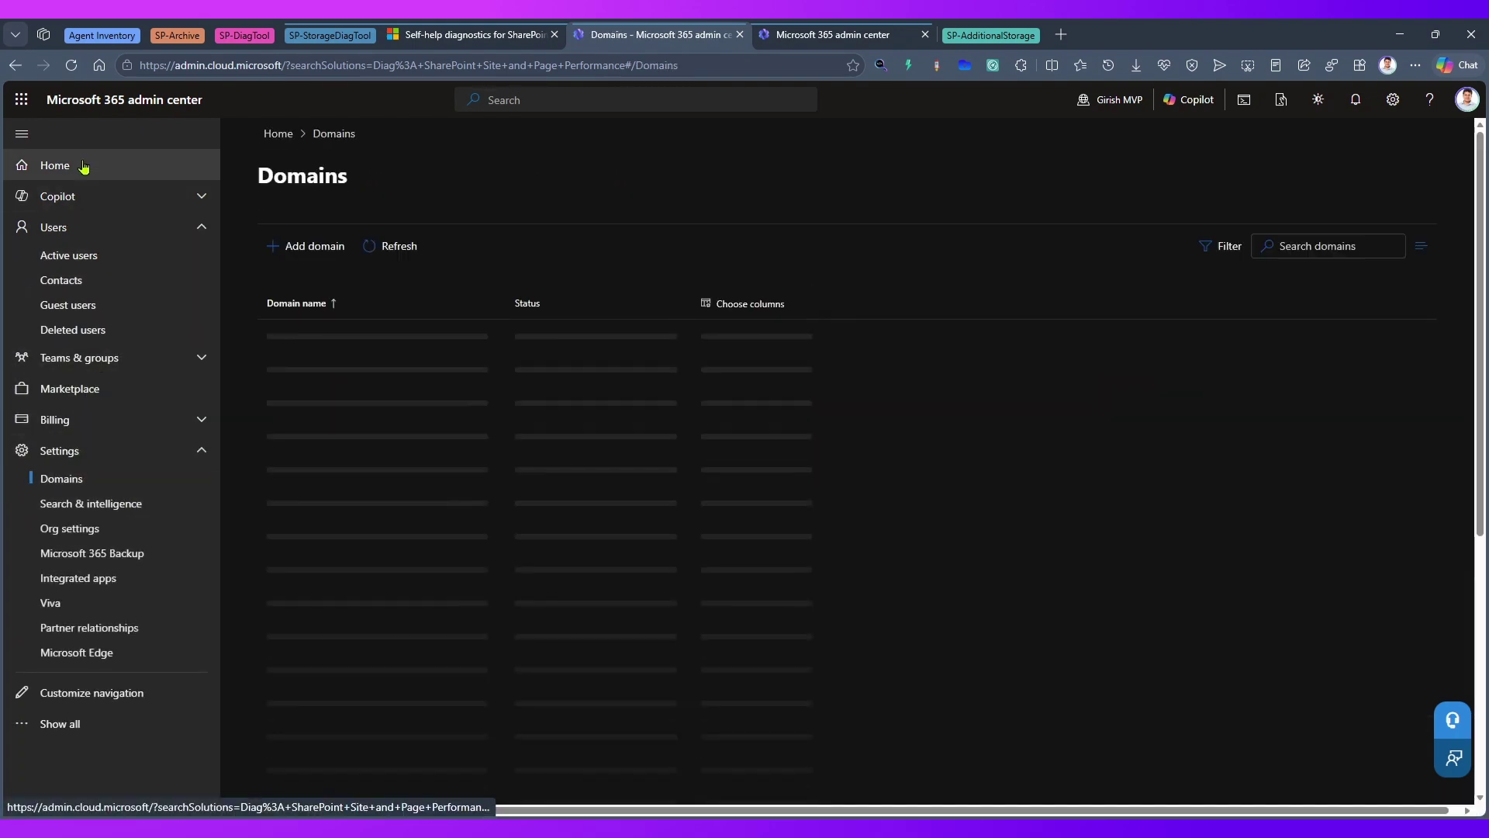
left_click(83, 166)
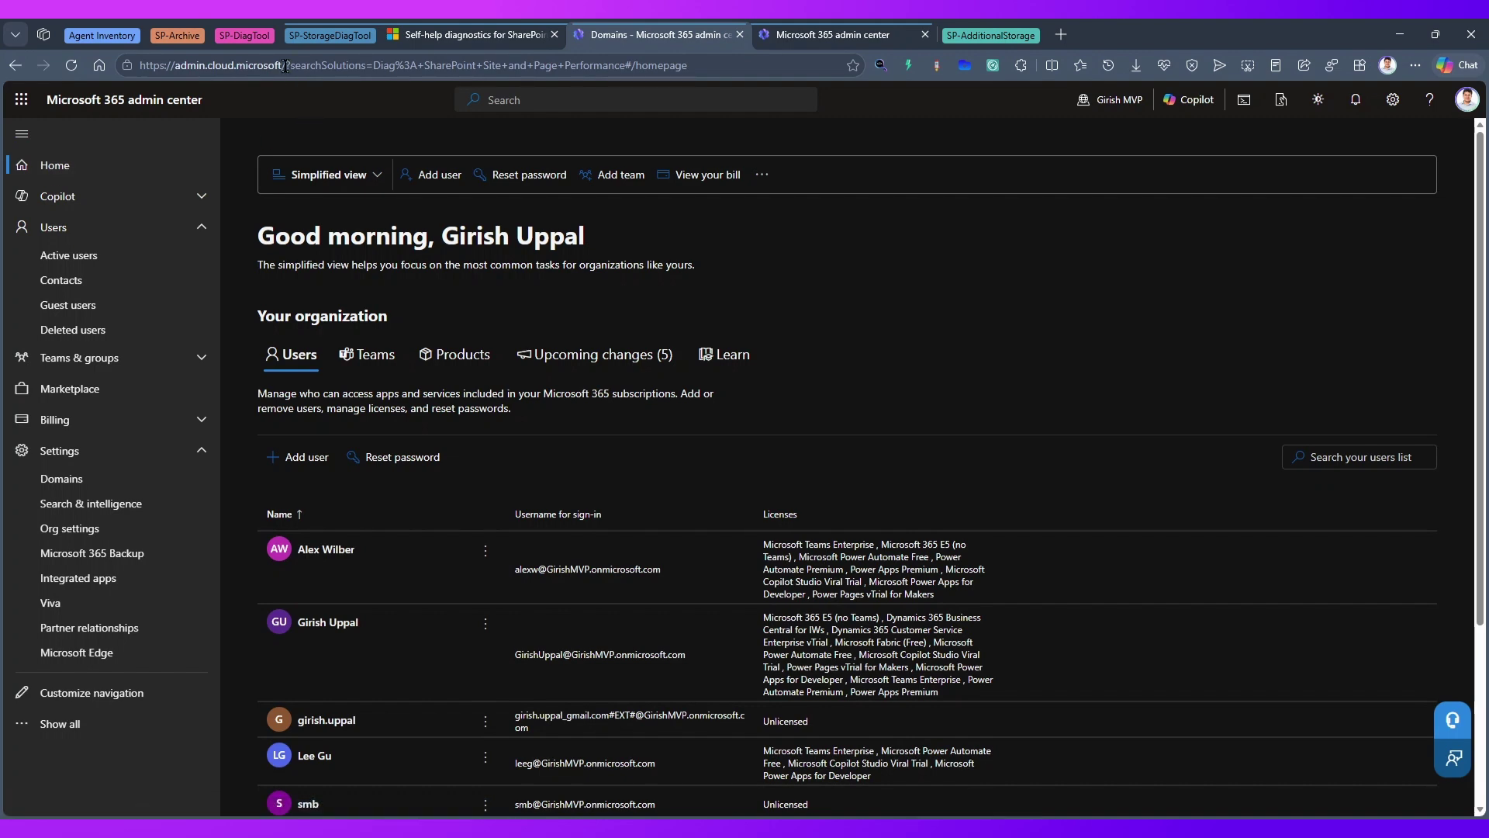
- Delete the ?searchSolutions query from the web address and reload the home page
left_click_drag(287, 66, 948, 67)
key("BackSpace")
key("Return")
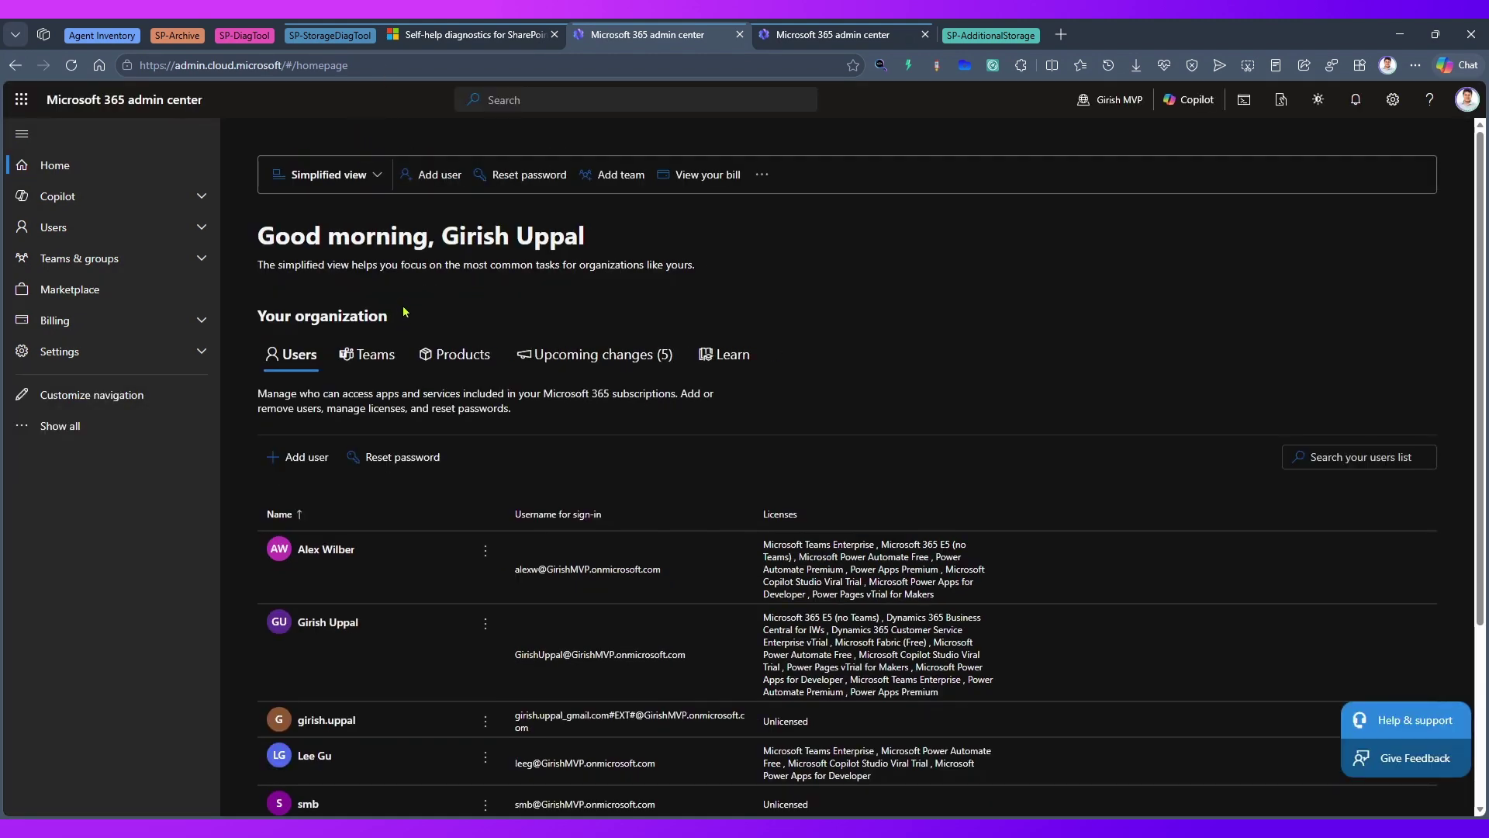
left_click(487, 36)
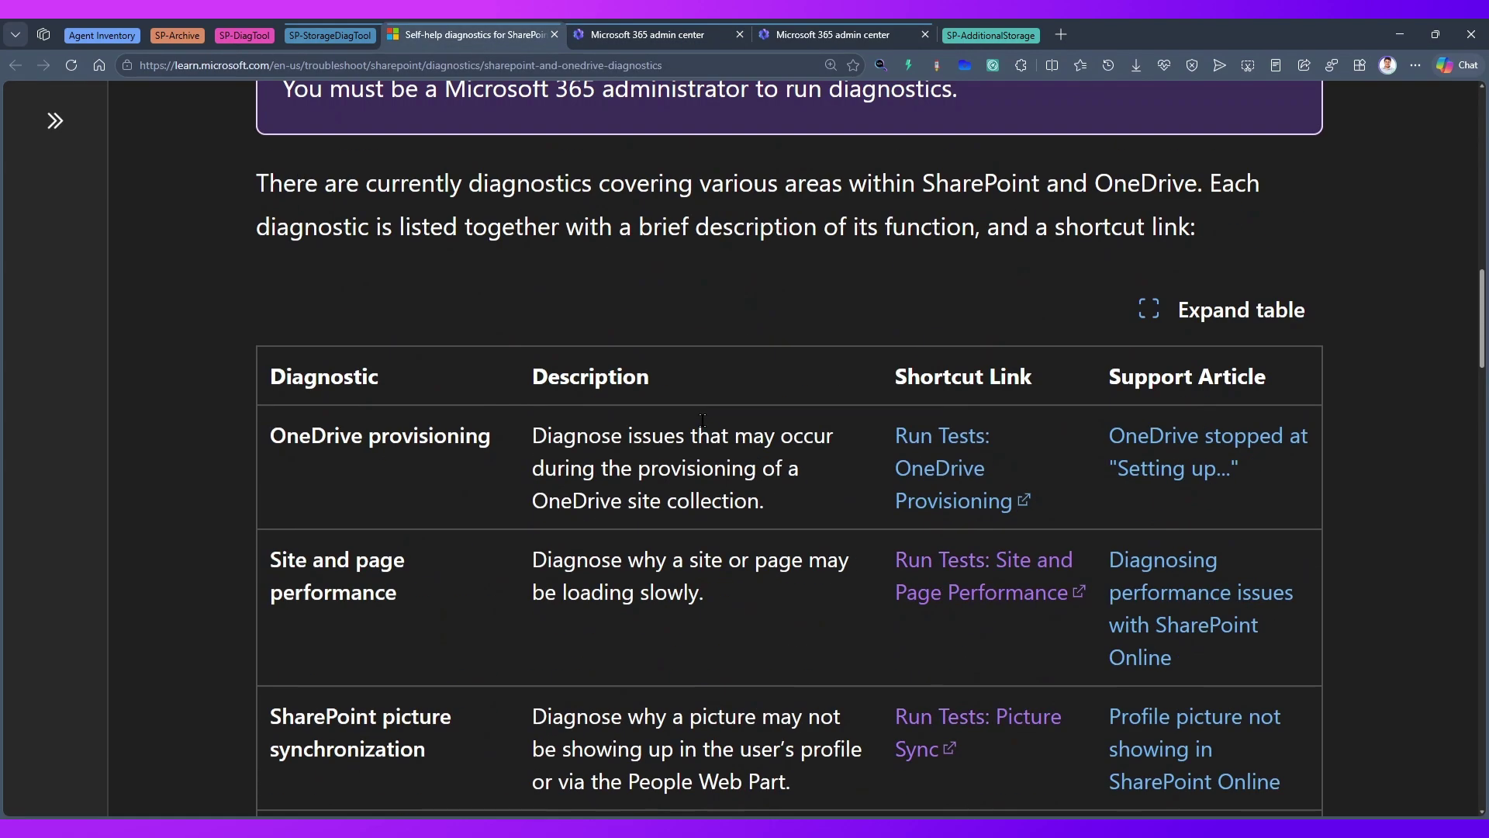
- Find the Site User ID Mismatch entry and follow its Run Tests link
scroll(486, 421, "down", 20)
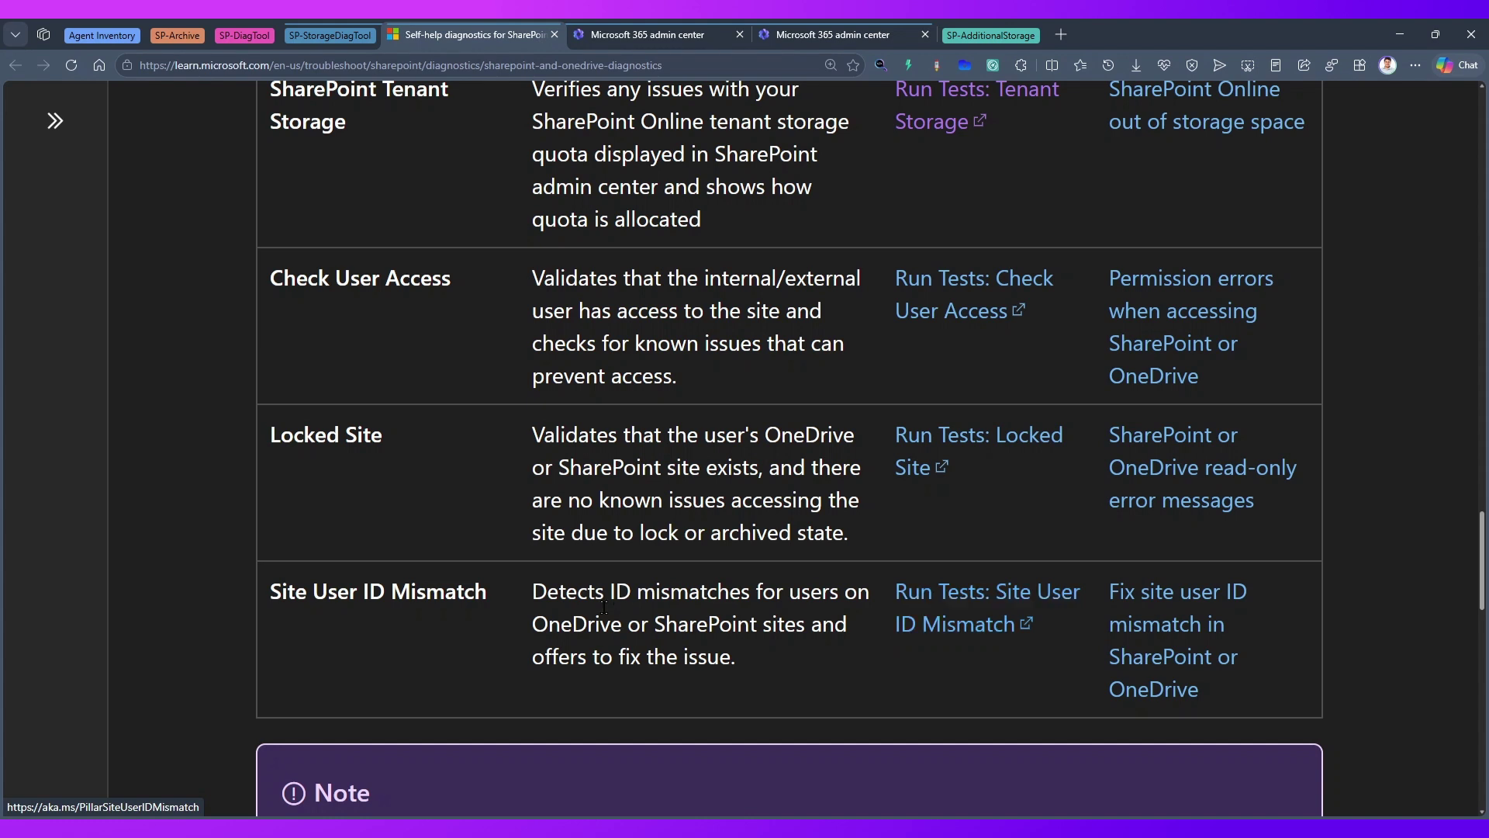
left_click_drag(608, 593, 743, 654)
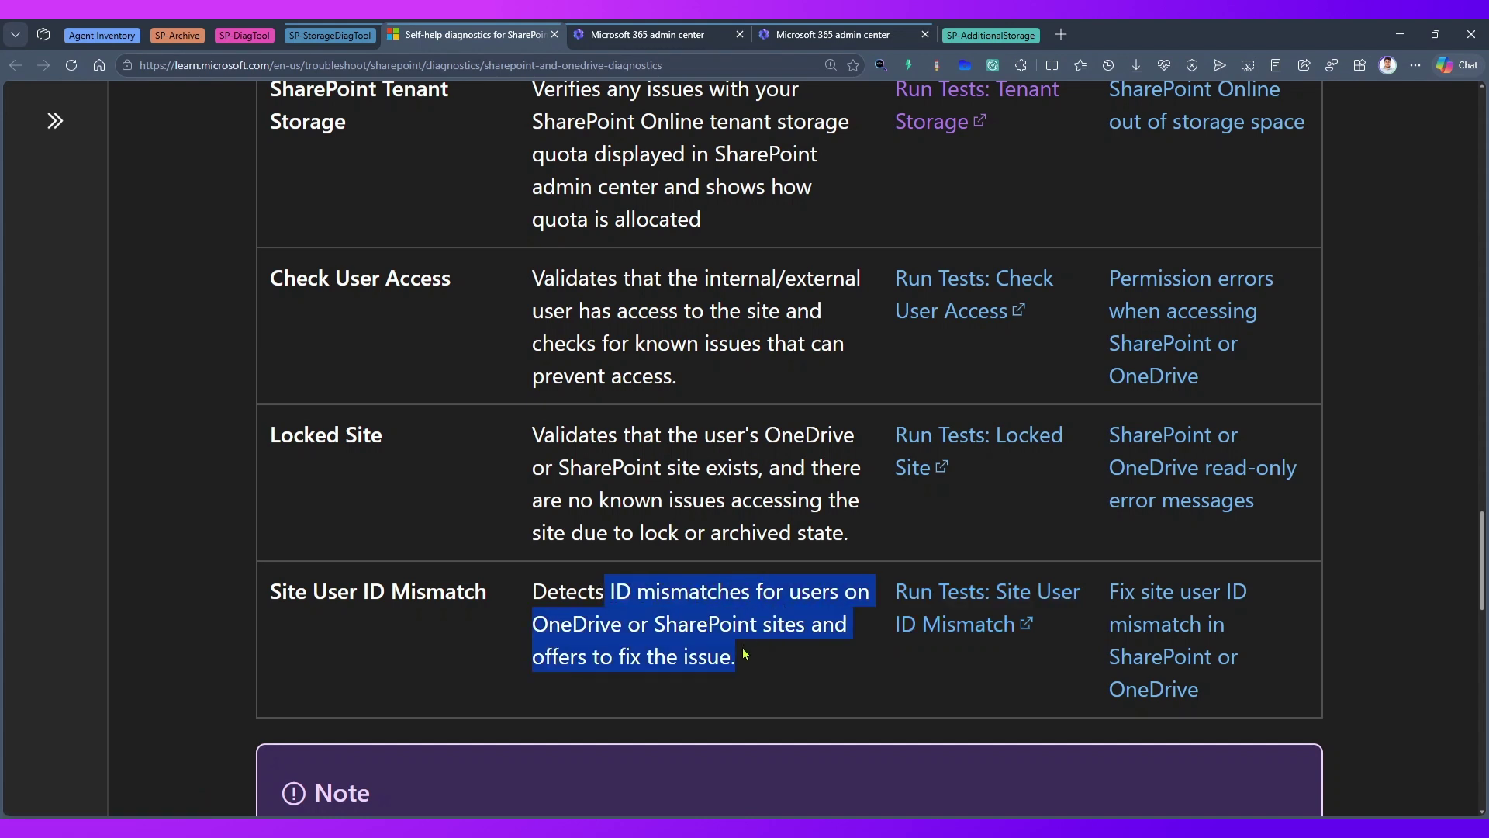
left_click(977, 598)
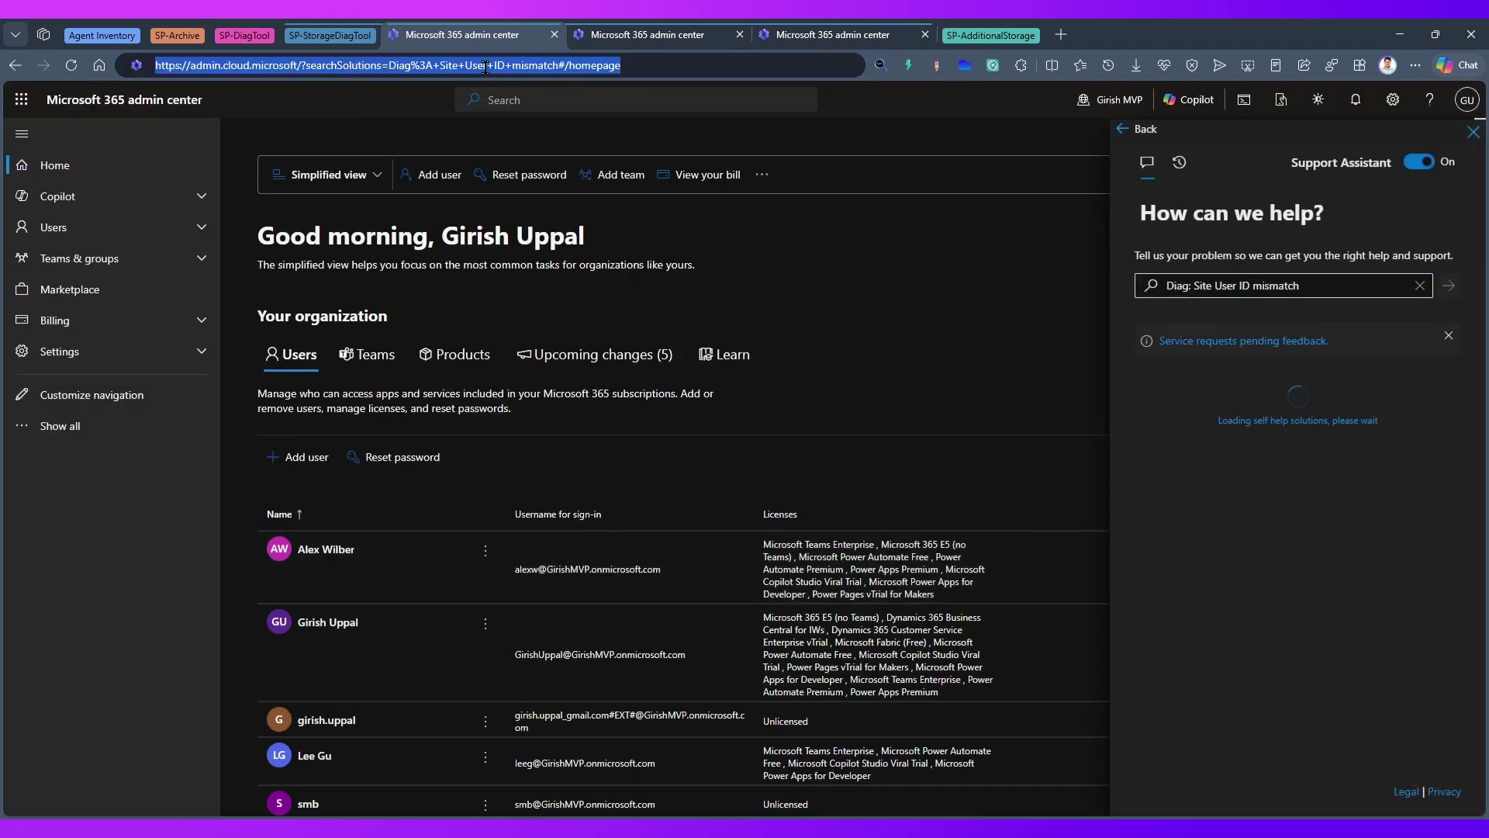
- Let the Site User ID mismatch Run diagnostics form load, then open a new blank tab
left_click(375, 66)
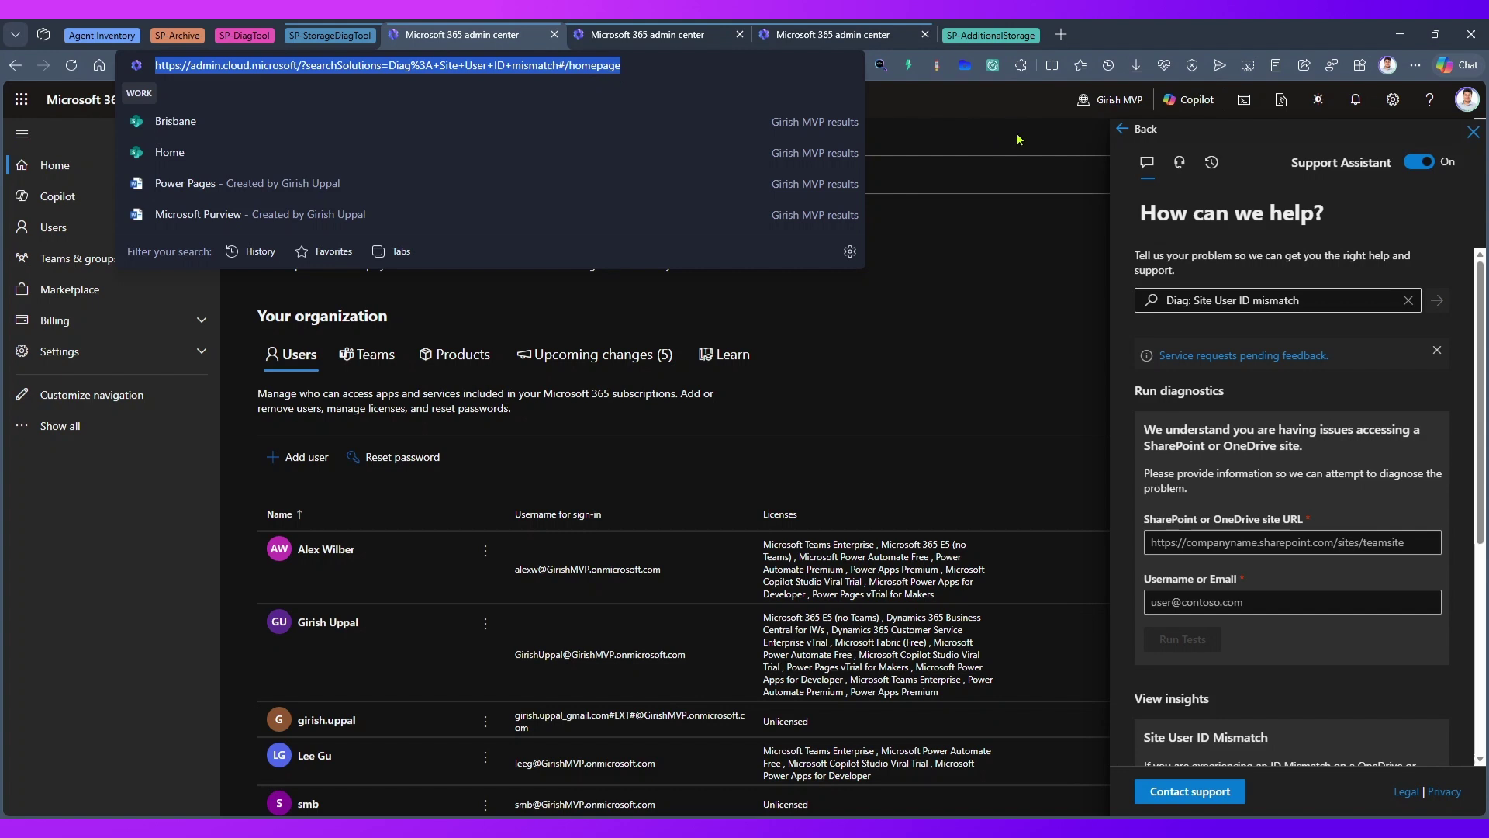
left_click(1099, 219)
left_click(1378, 293)
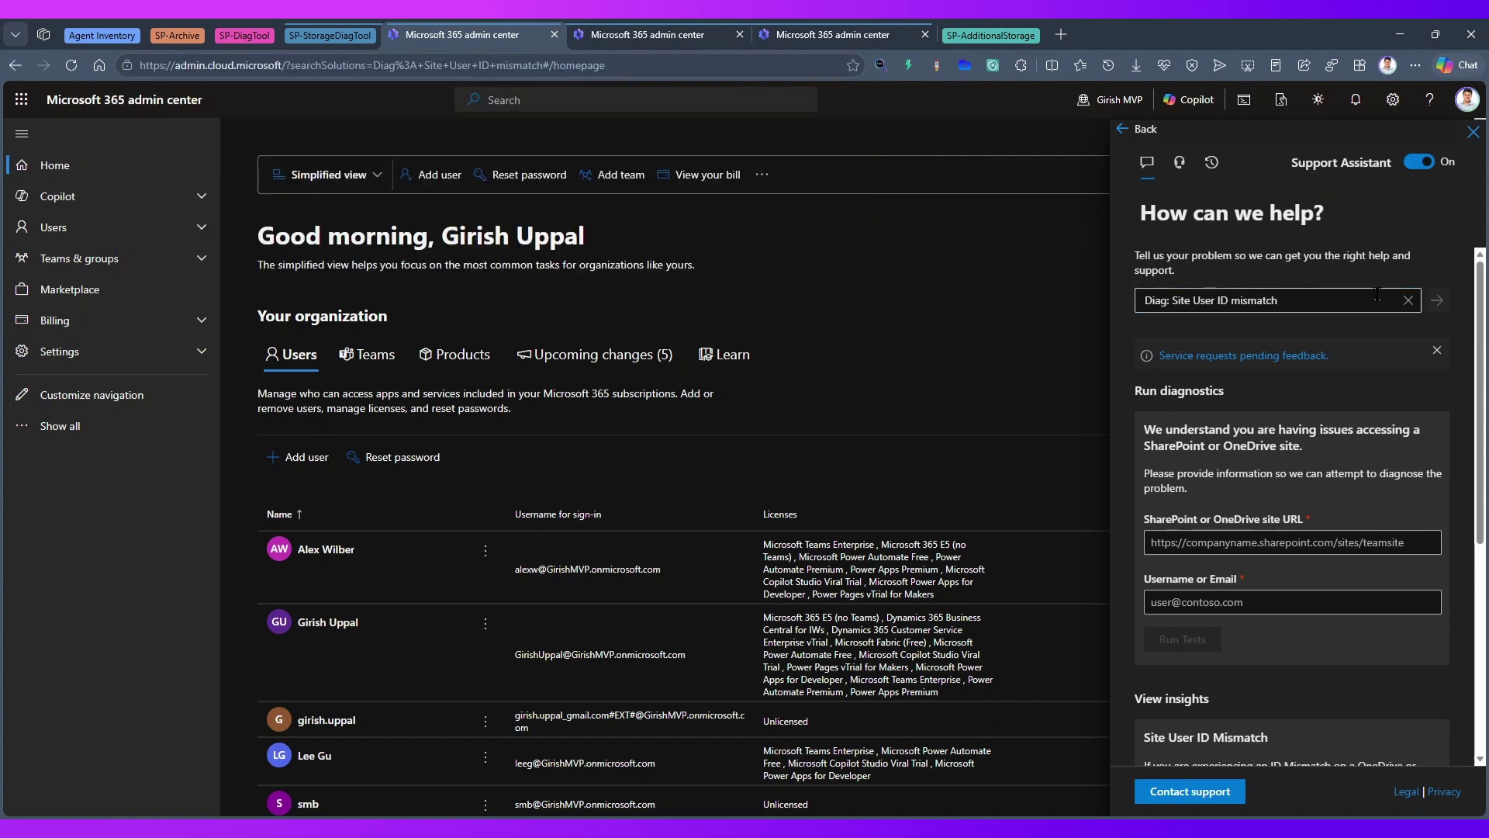
left_click(1386, 342)
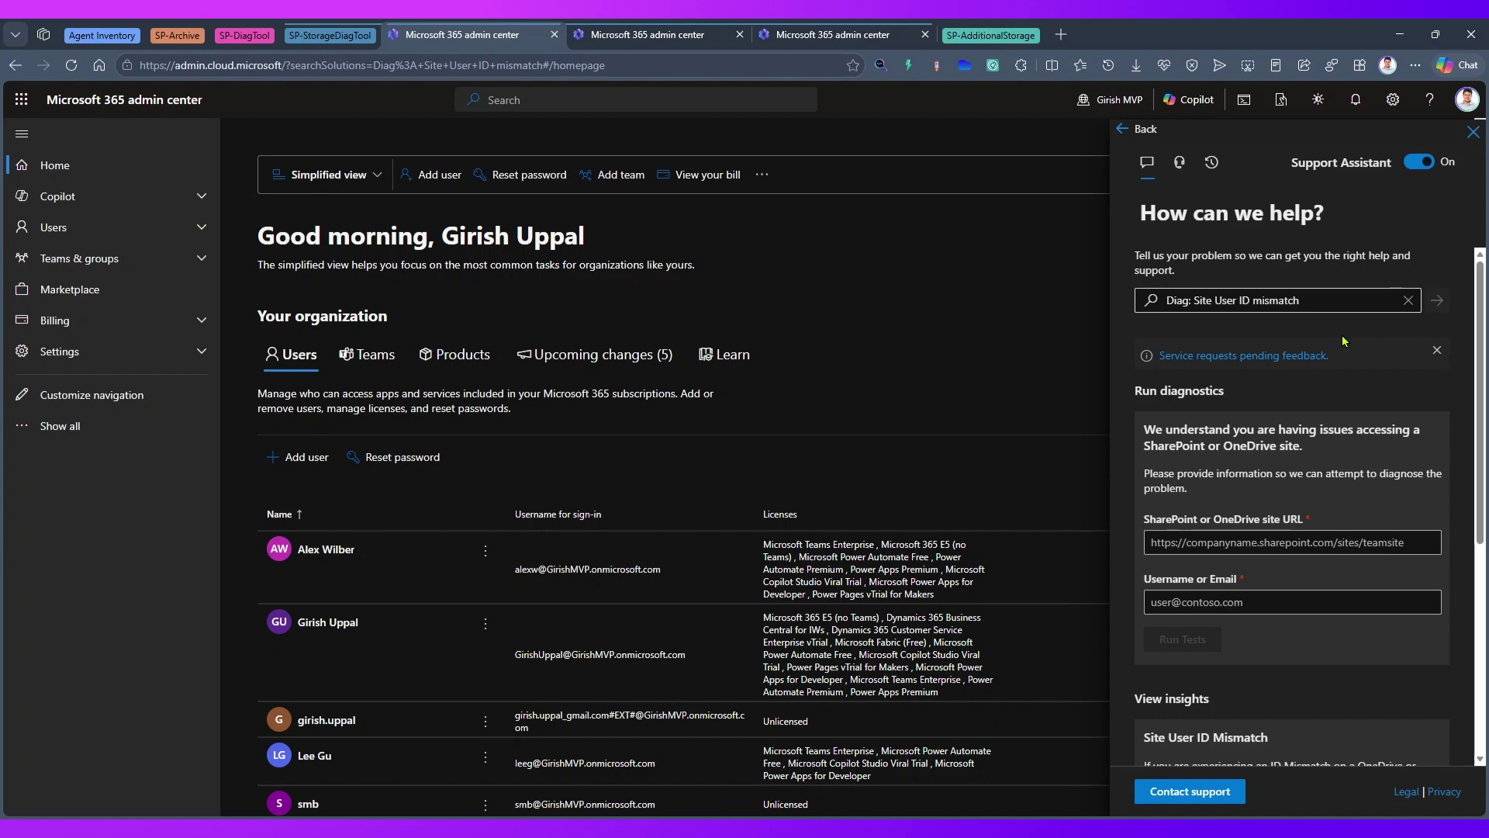
left_click(1278, 293)
left_click(1304, 255)
left_click(1060, 34)
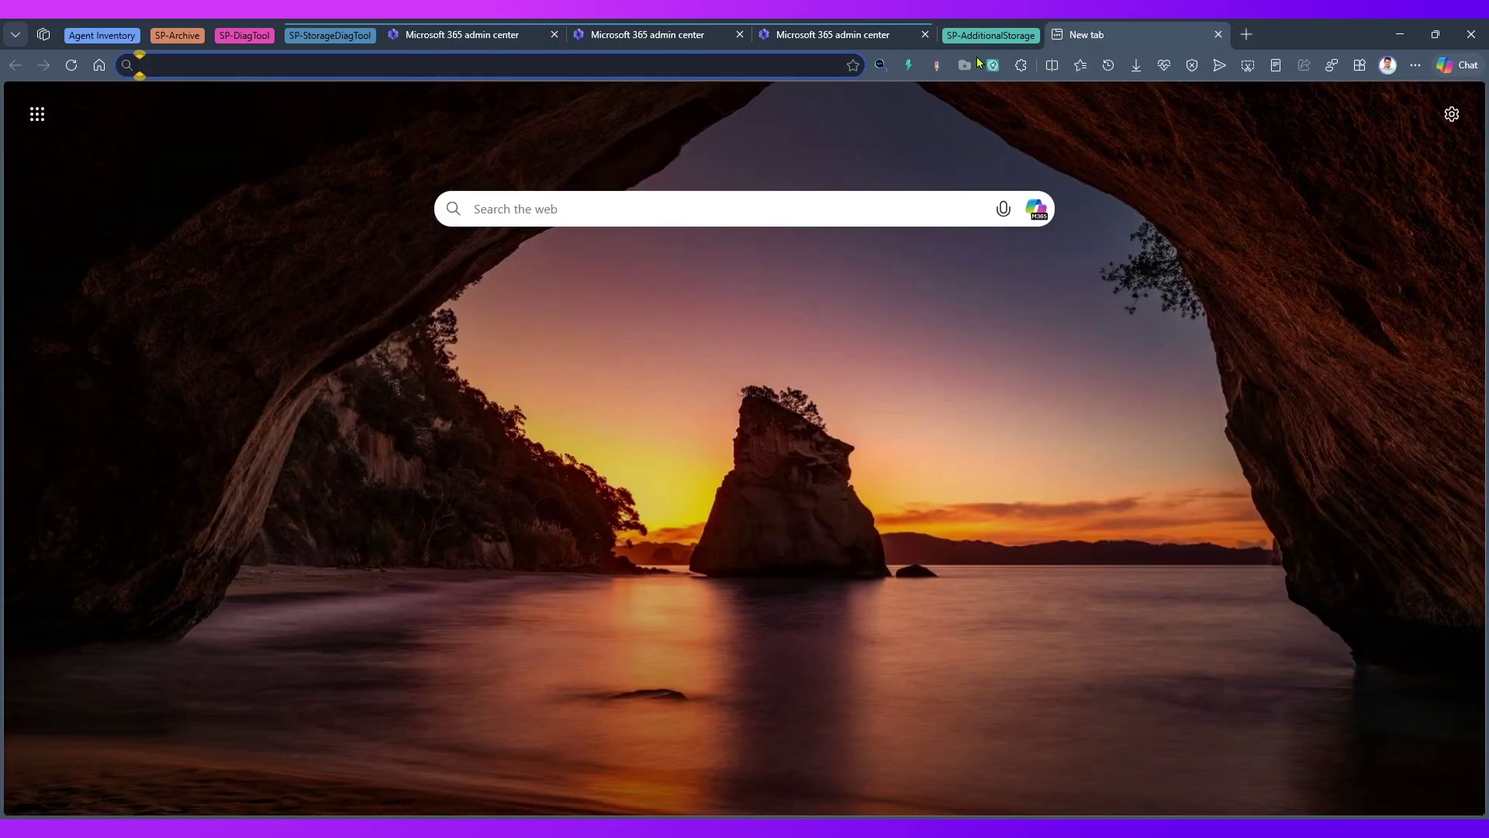
- Open the Brisbane SharePoint site via the 'brisb' address suggestion and copy its URL
type("brisbane")
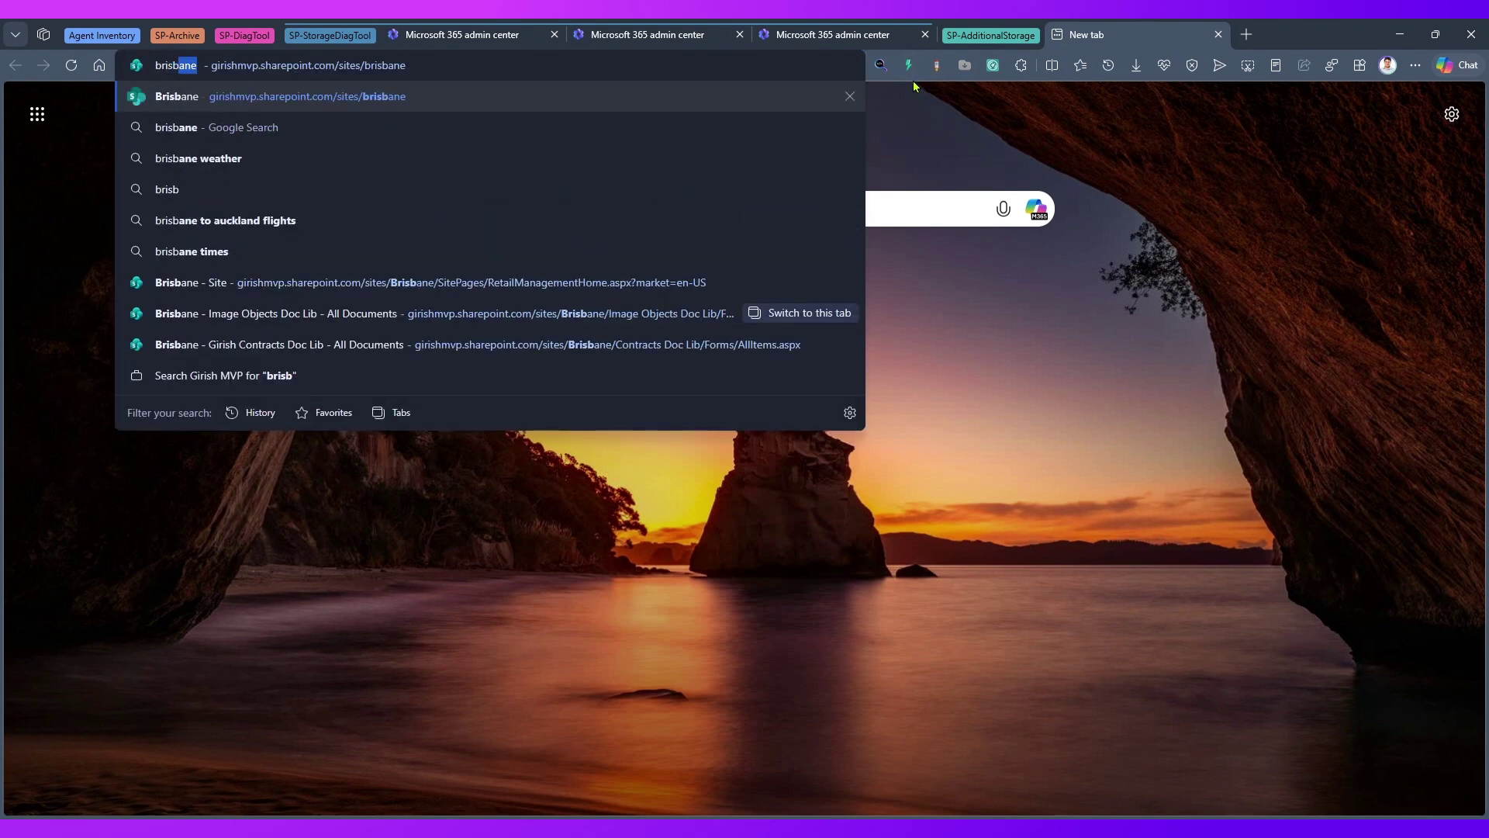
left_click(732, 97)
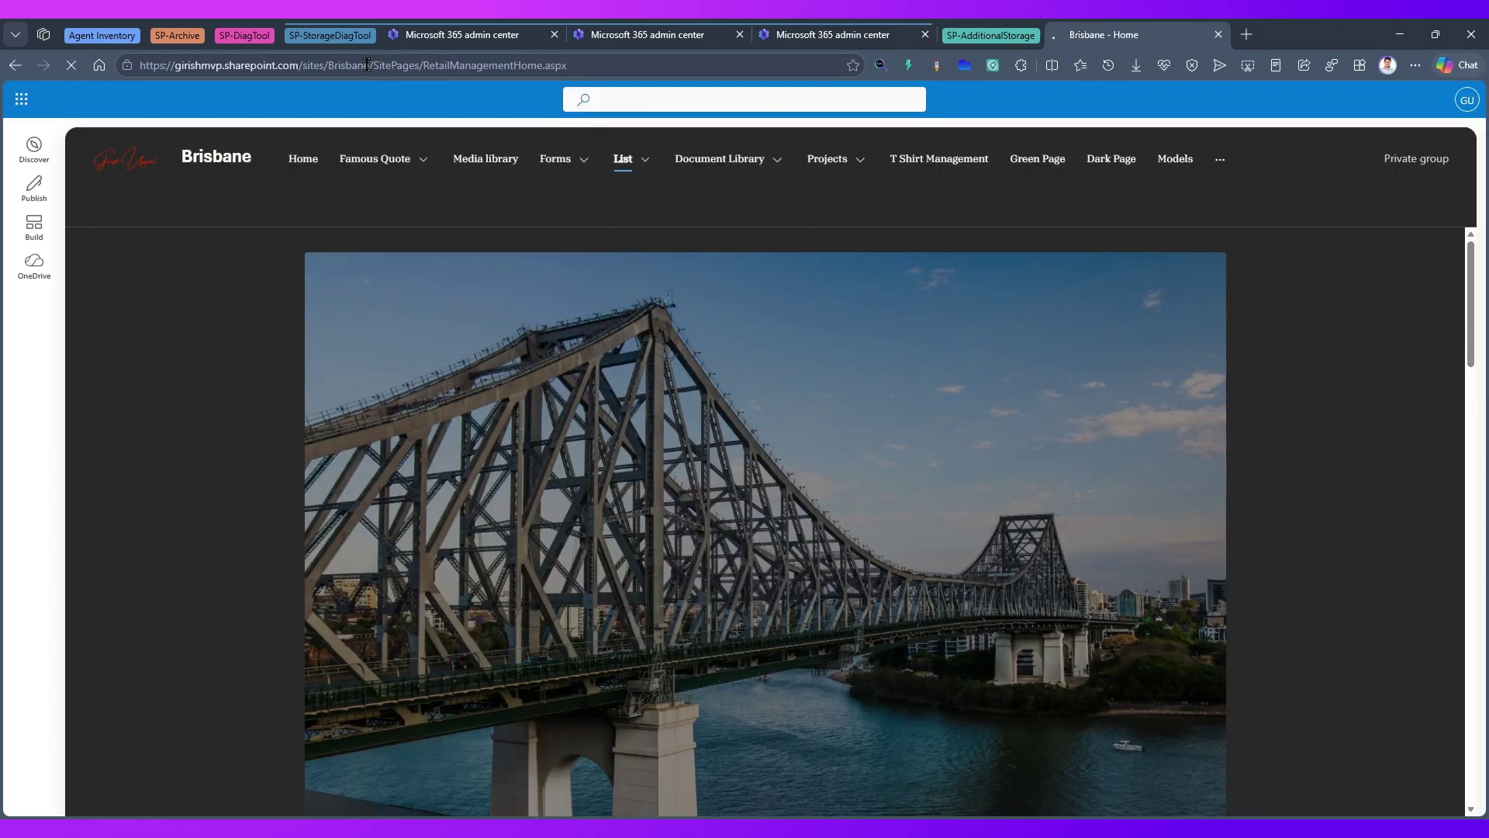
left_click_drag(366, 64, 77, 71)
key("ctrl+c")
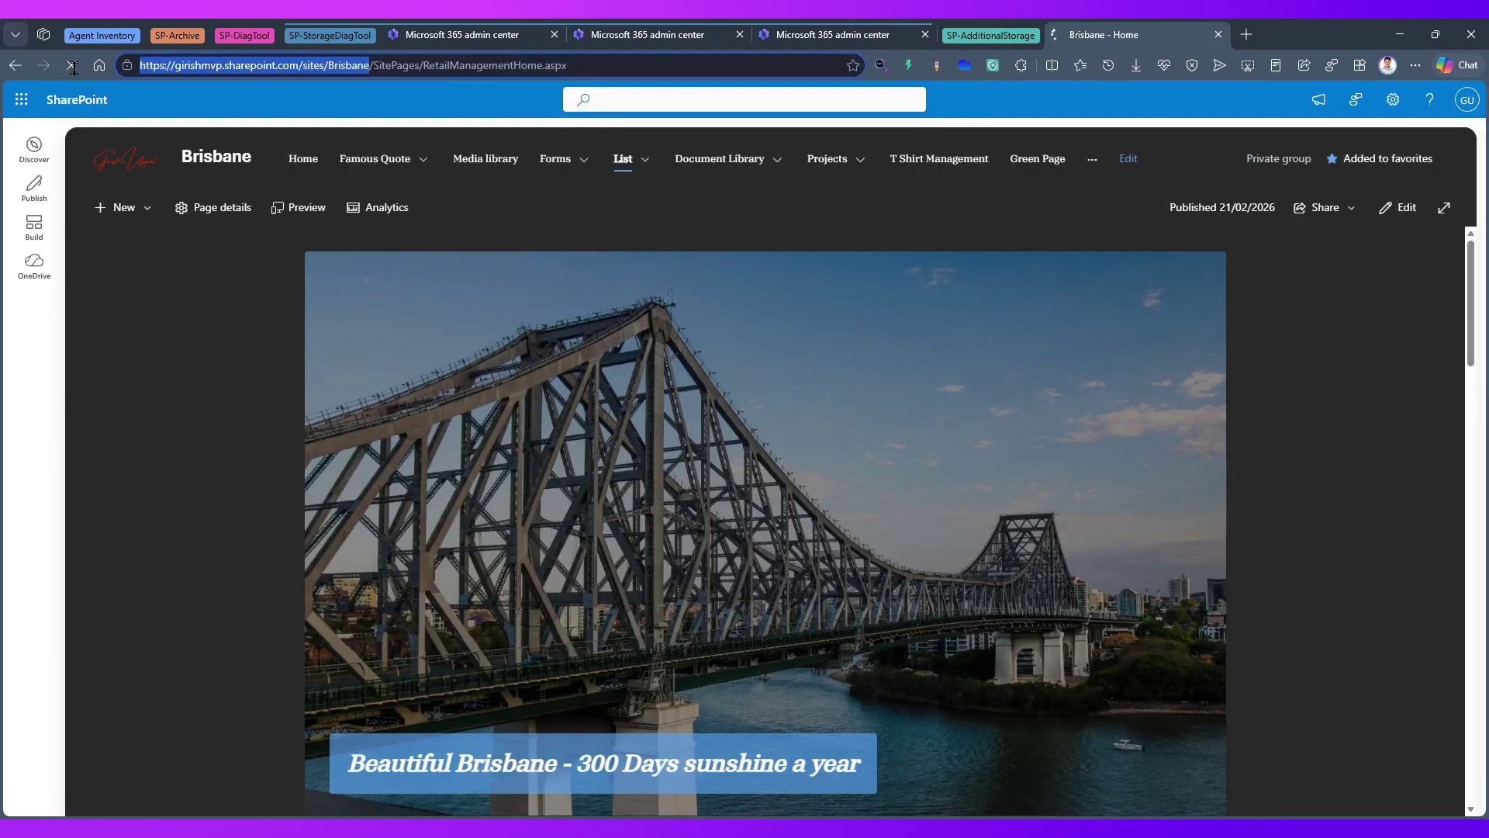
left_click(627, 45)
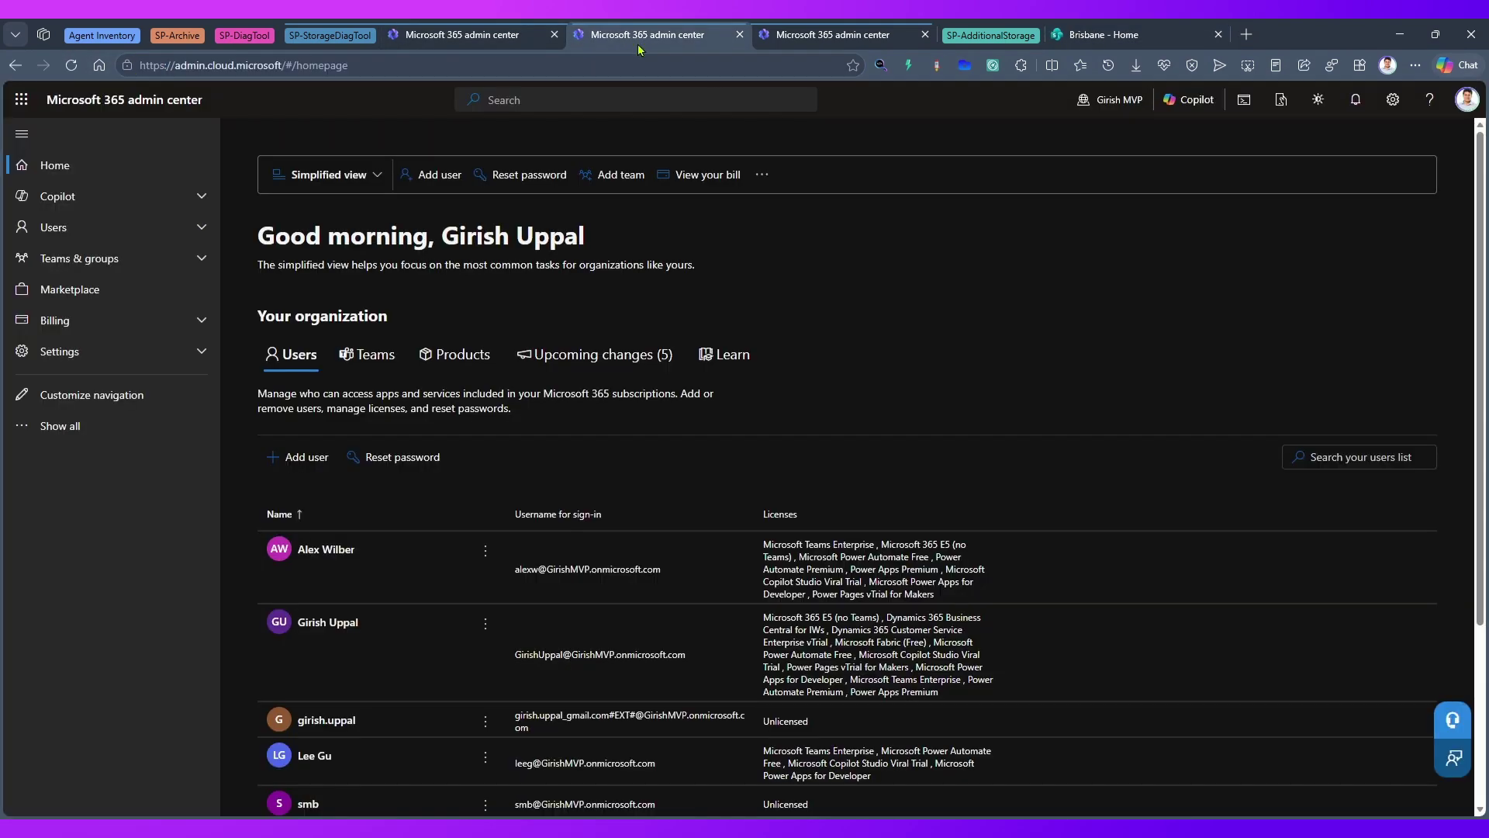
- Paste the Brisbane site URL into the Site Collection Deletion diagnostic's site URL field
left_click(853, 35)
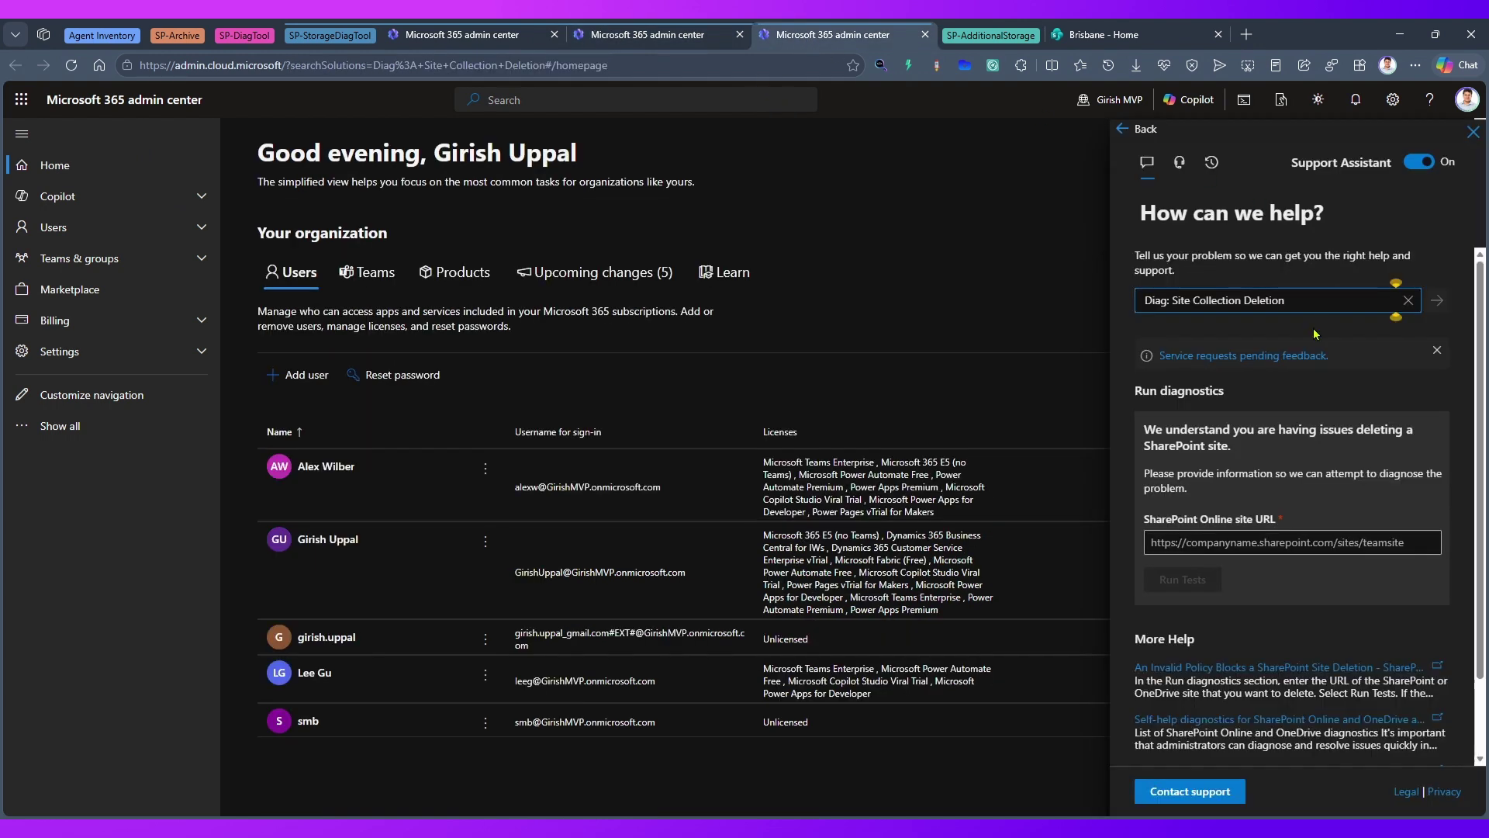
left_click(1242, 543)
key("ctrl+v")
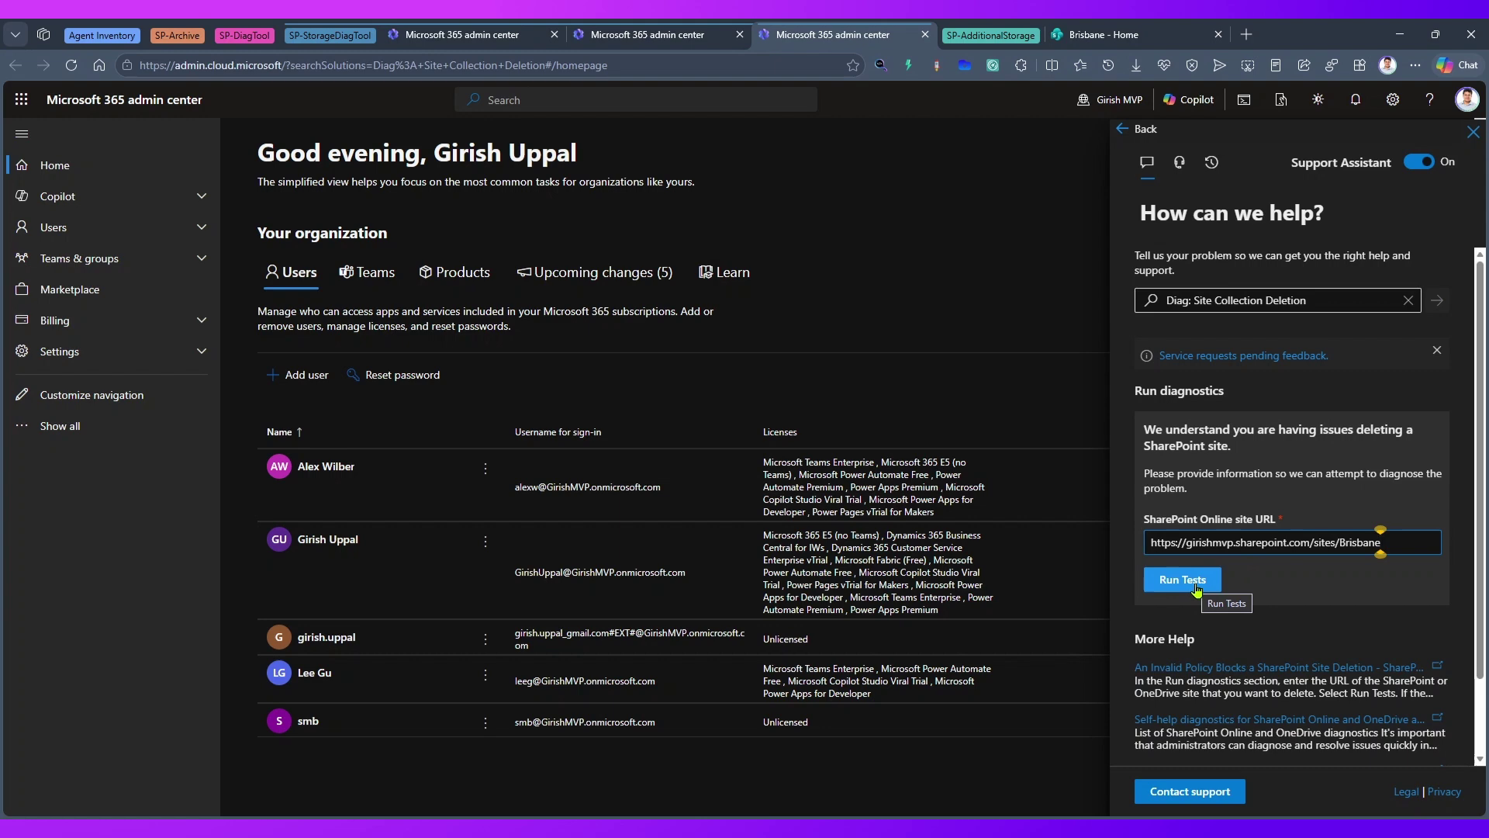
left_click(648, 32)
- Run the Site User ID mismatch diagnostic with the Brisbane URL and the saved admin account
left_click(465, 34)
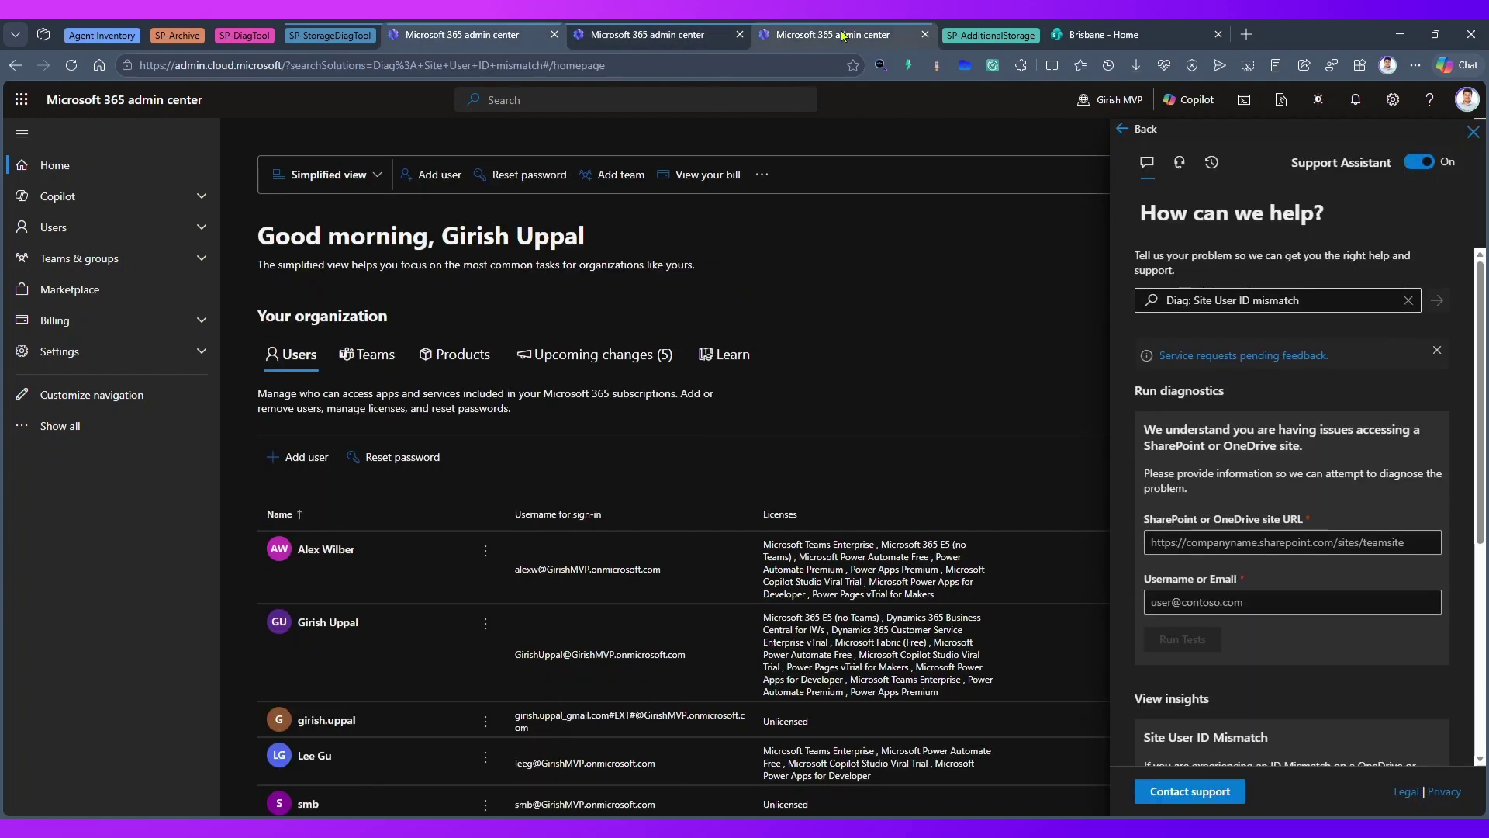
left_click(1285, 543)
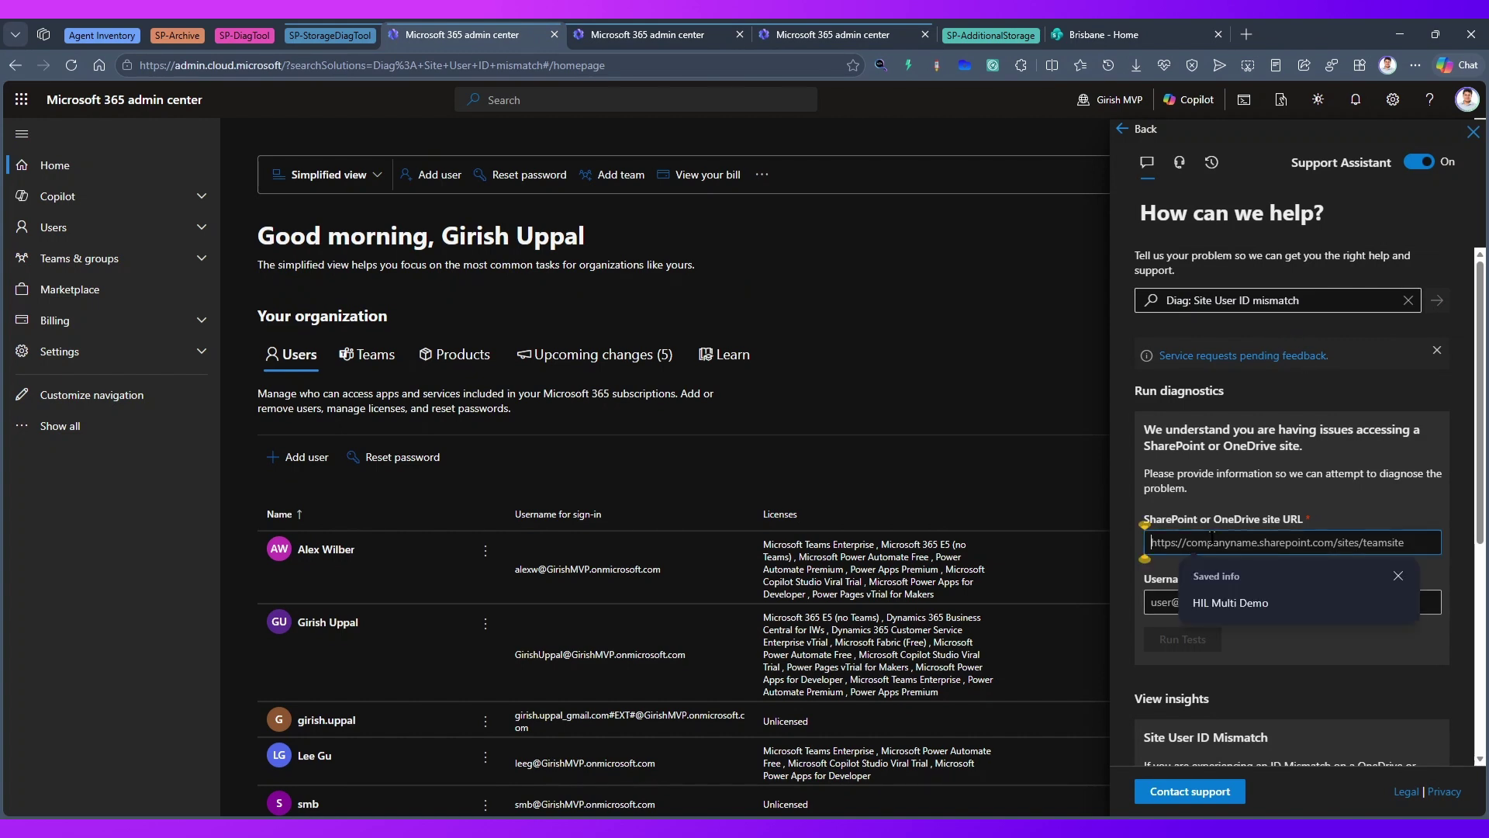
key("ctrl+v")
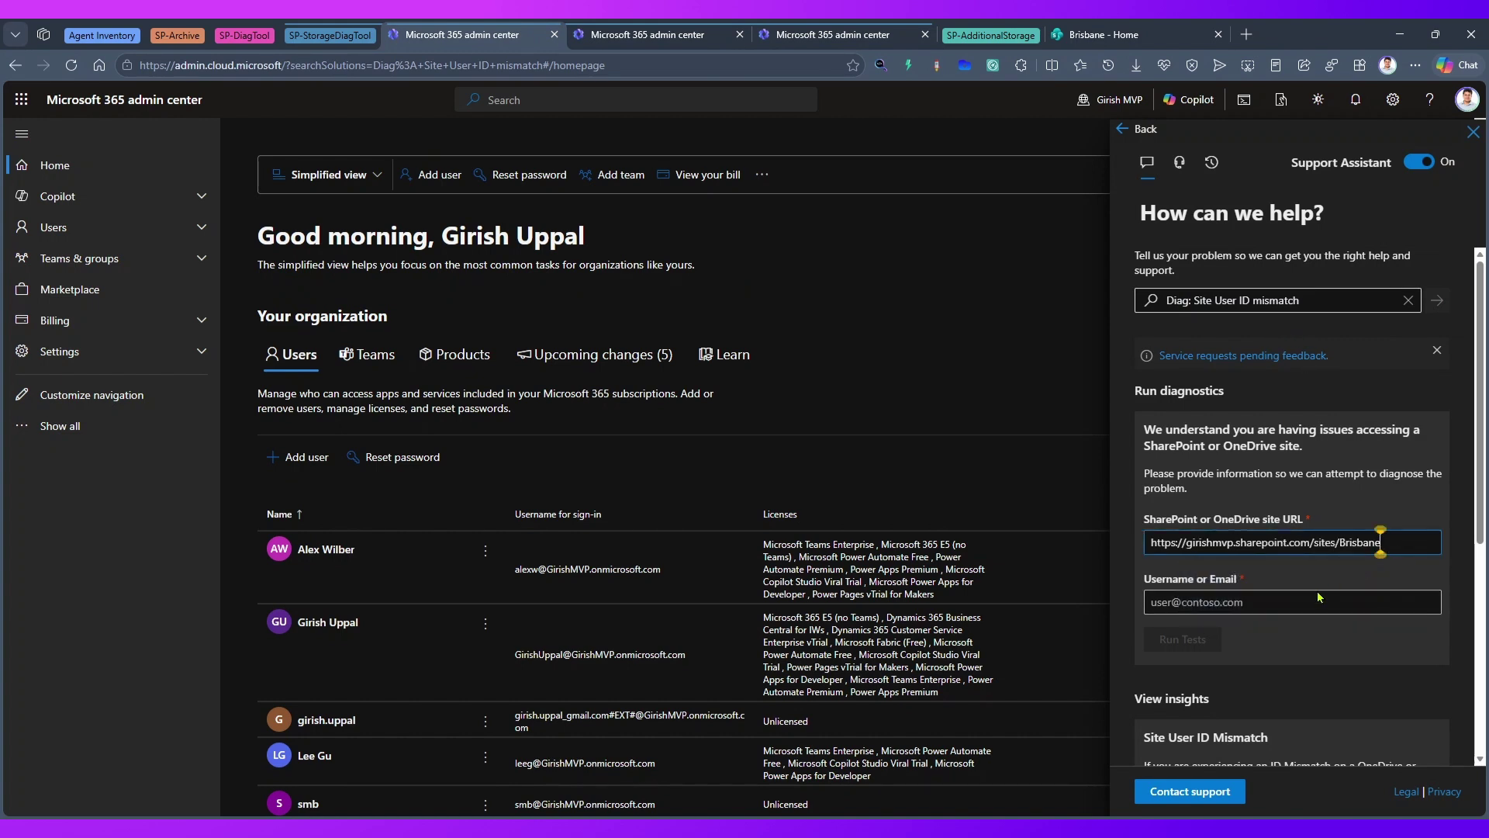
left_click(1281, 602)
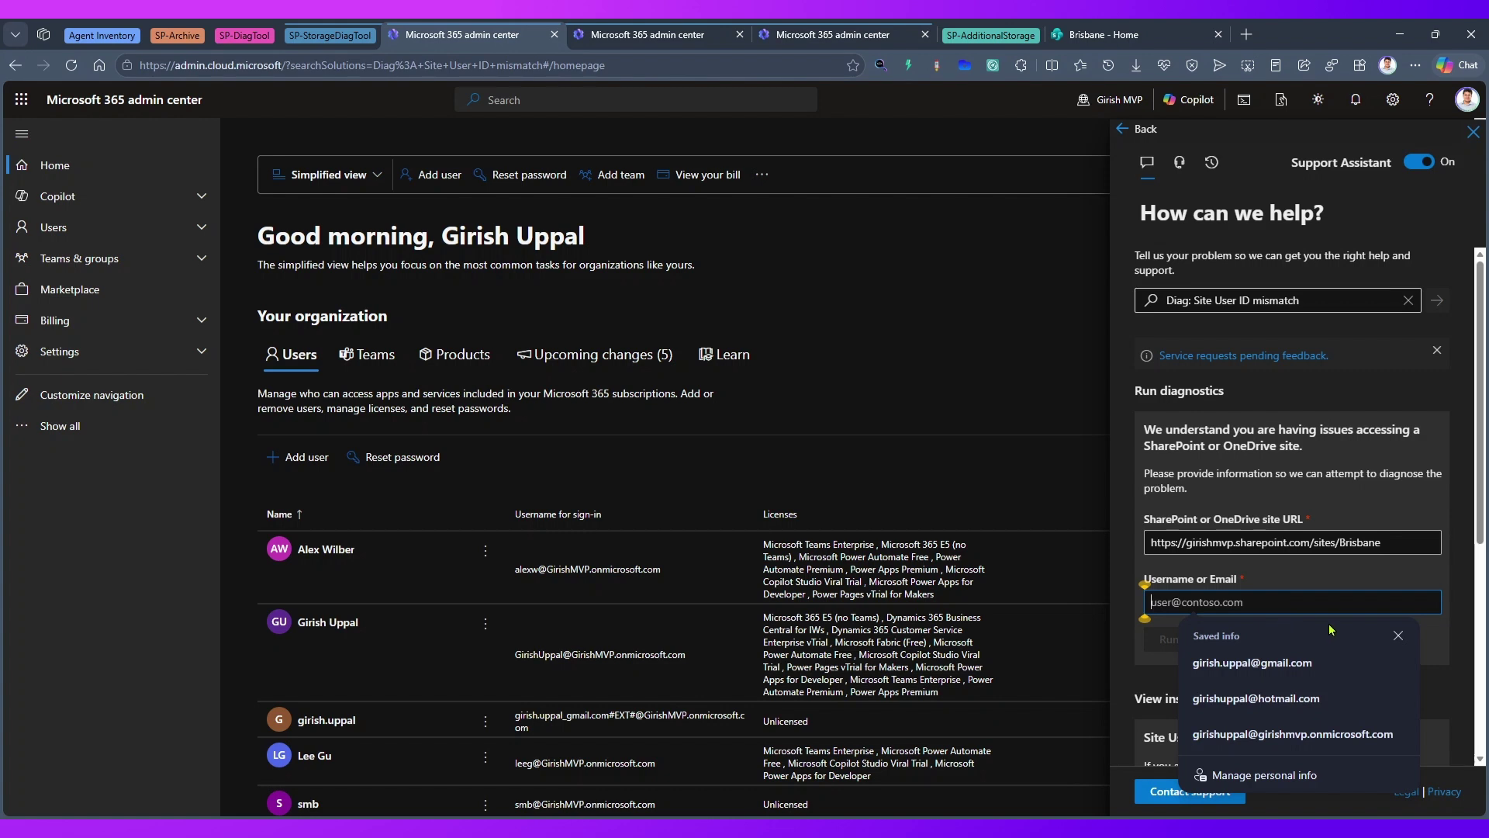
left_click(1293, 734)
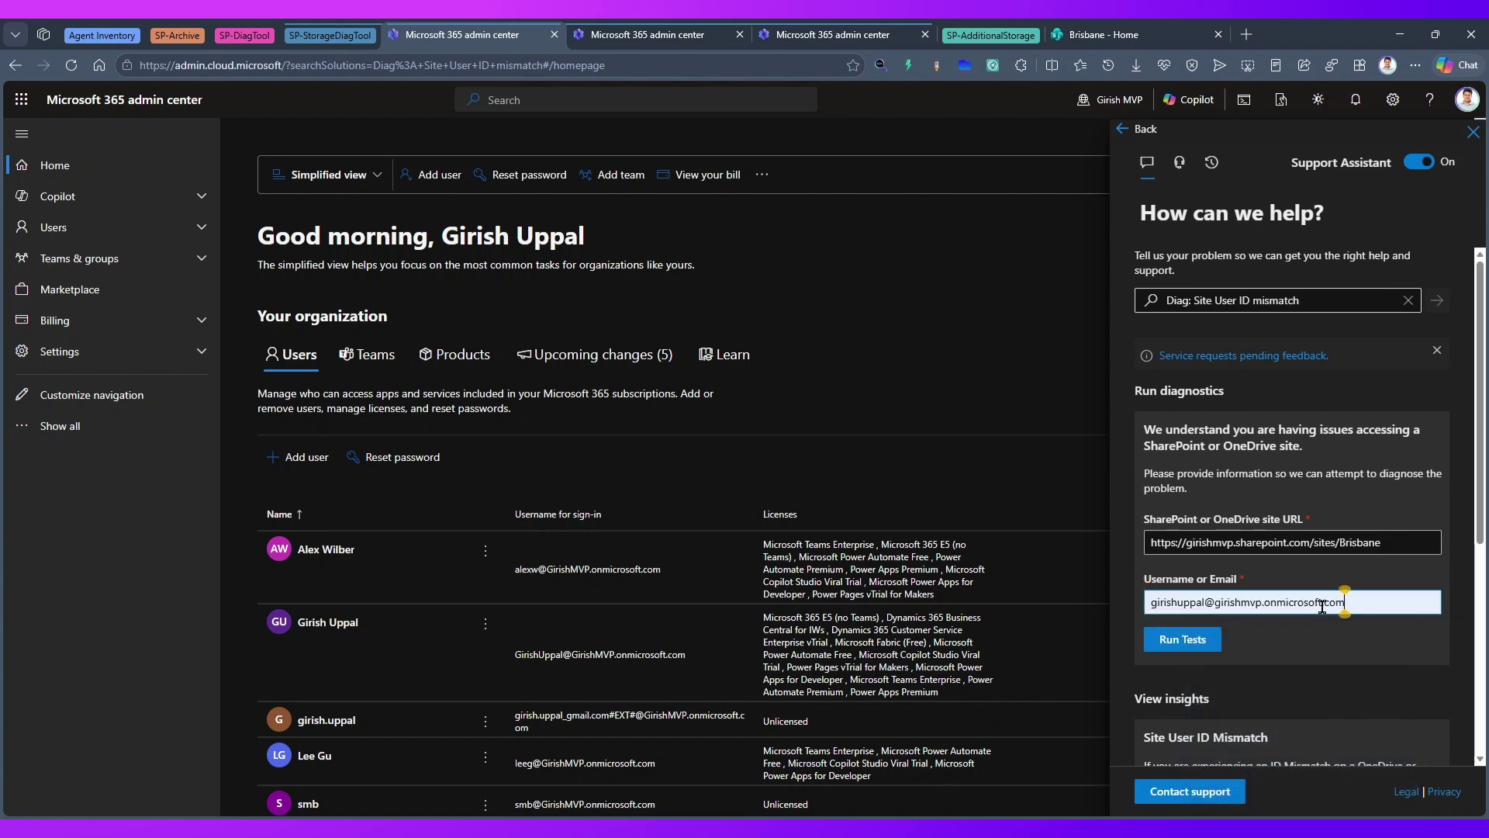
left_click(1211, 635)
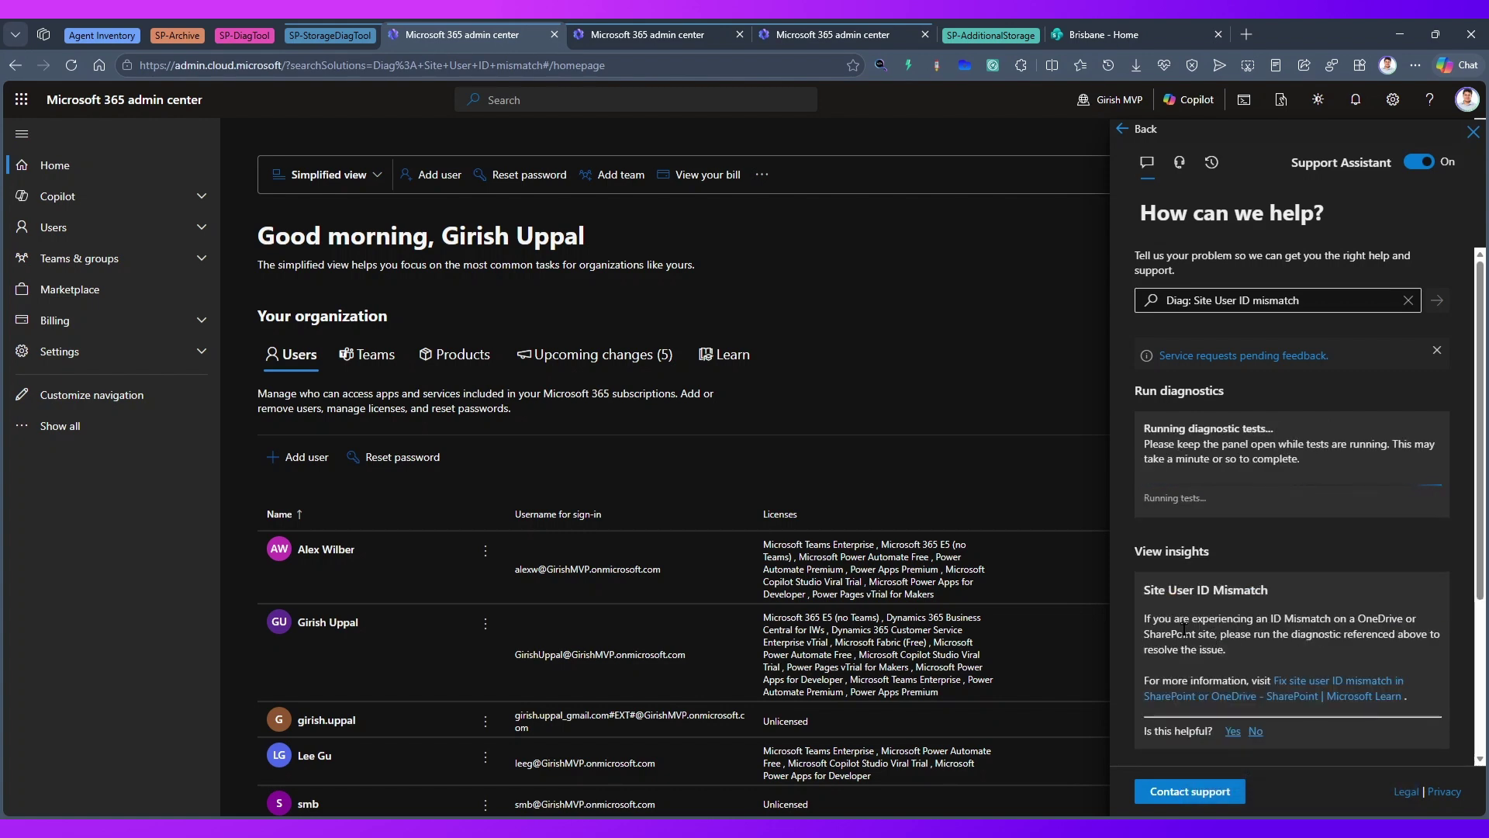
- Return to the Site Collection Deletion form and select its Brisbane site URL
left_click(663, 34)
left_click(816, 38)
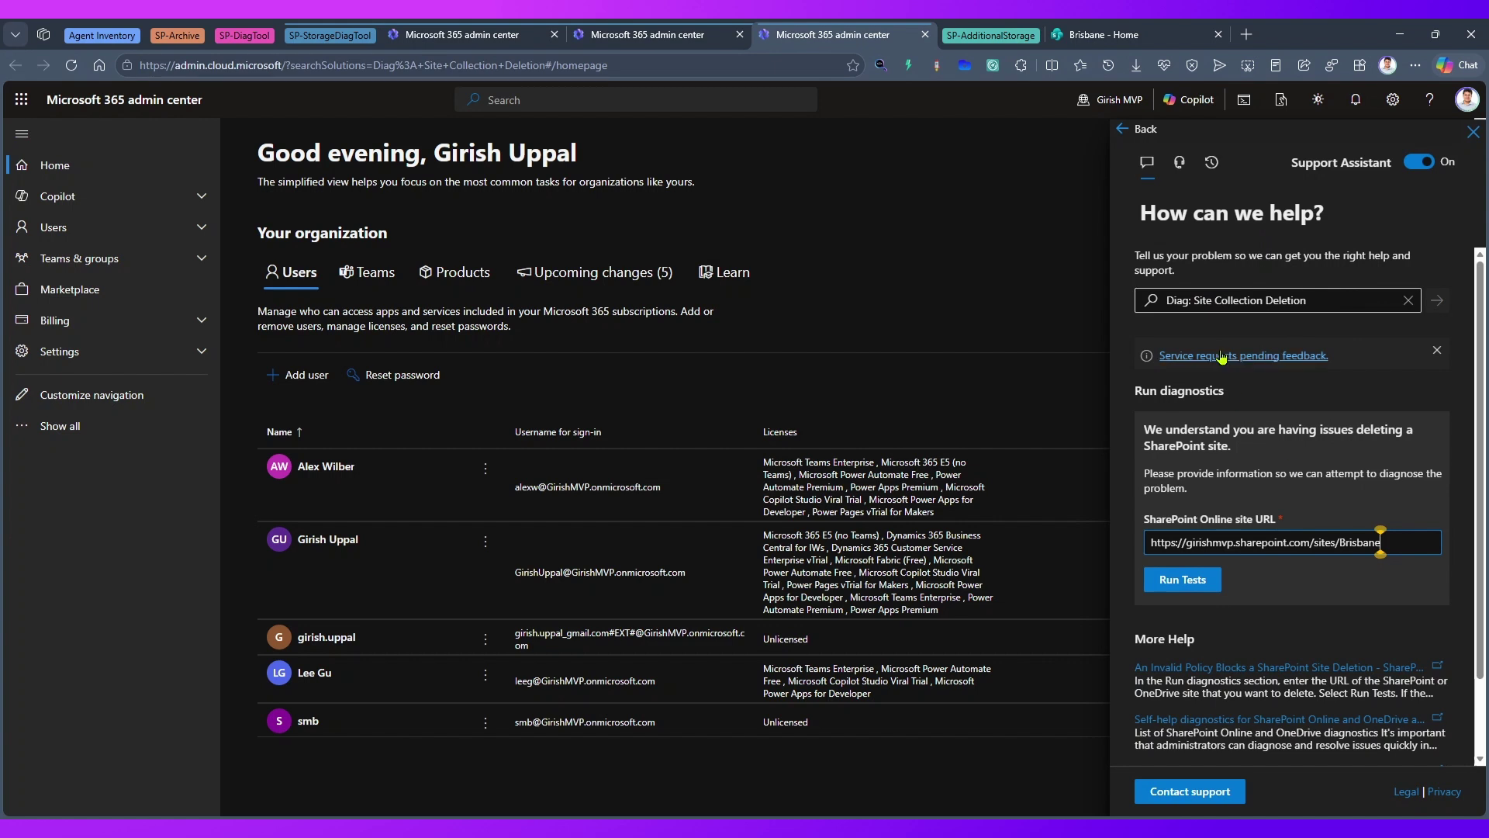
left_click_drag(1406, 542, 1130, 546)
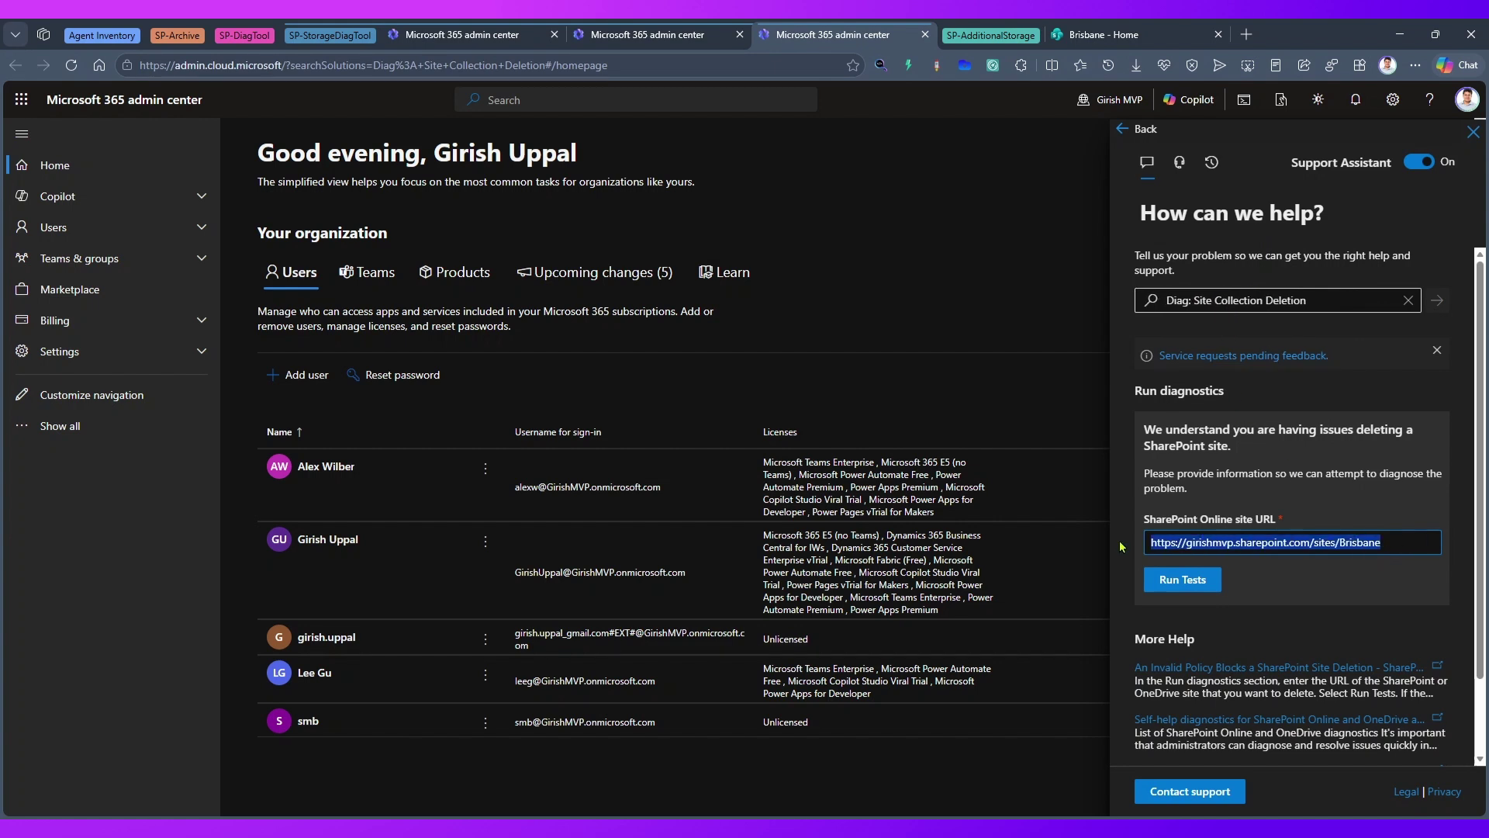
- Start the Site Collection Deletion diagnostic for Brisbane and check both running diagnostics
left_click(1182, 580)
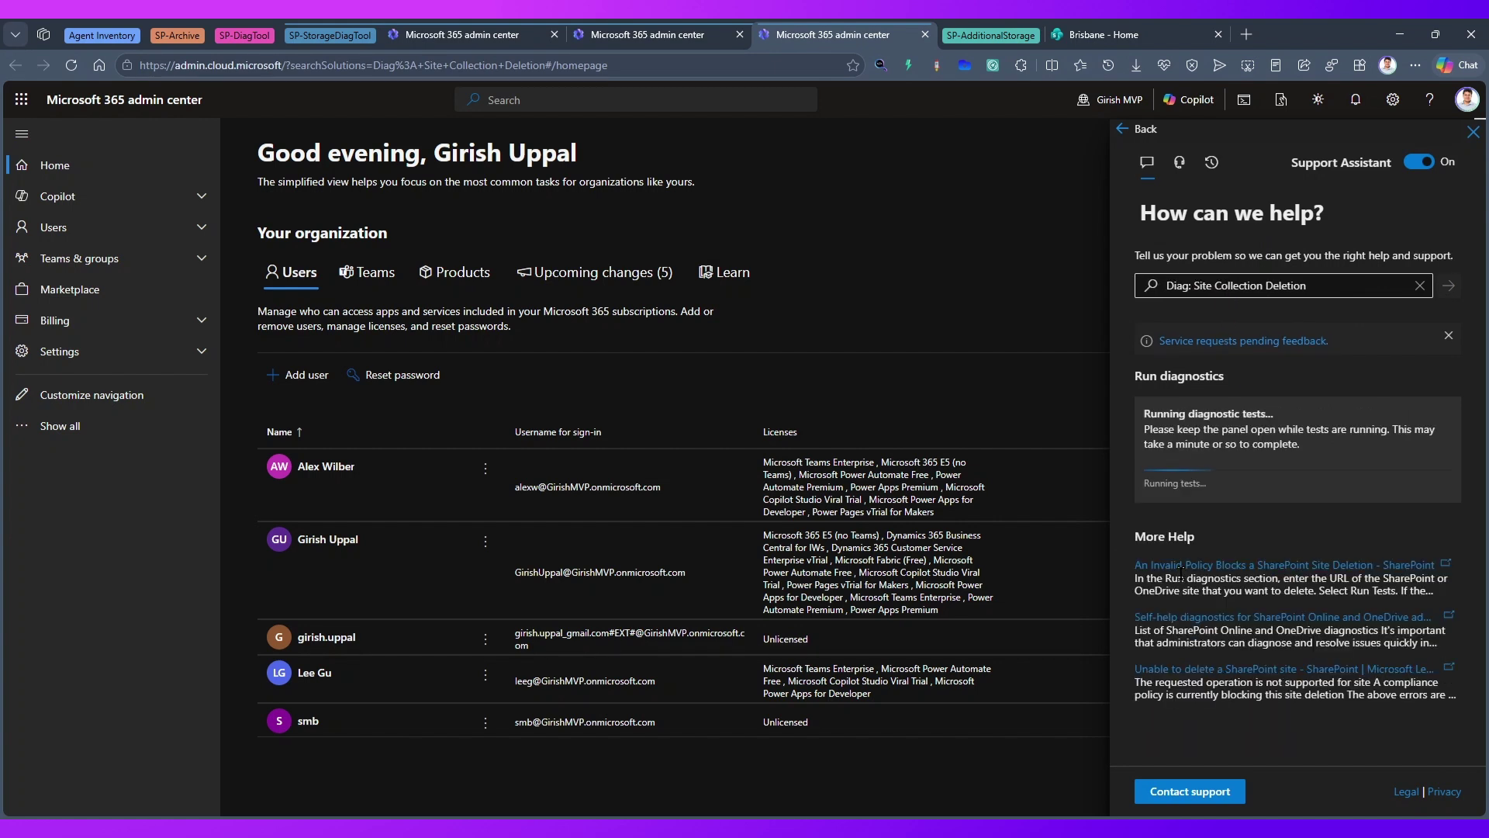
key("ctrl+shift+Tab")
key("ctrl+shift+Tab")
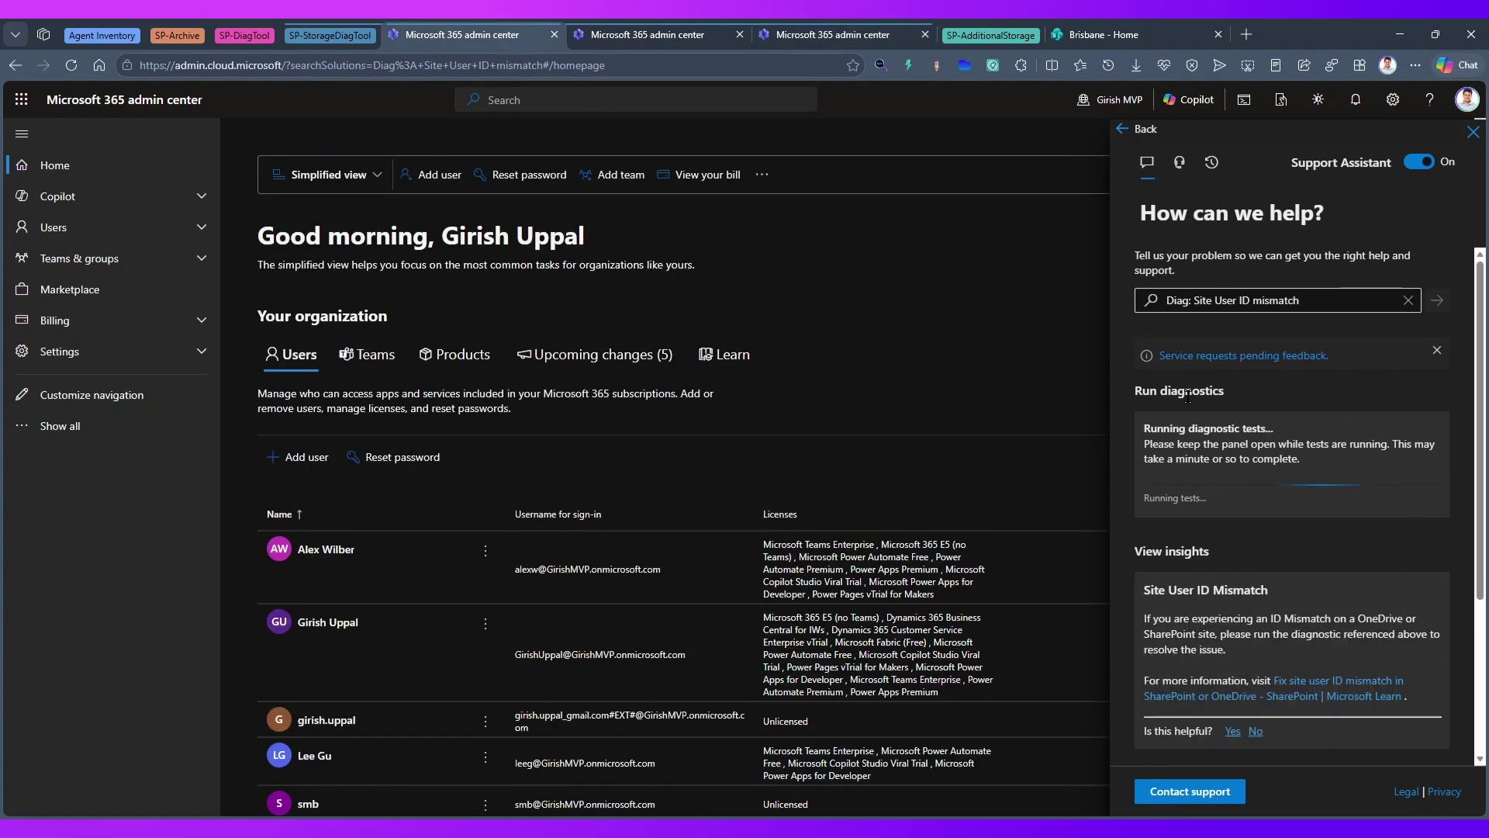
left_click(1224, 300)
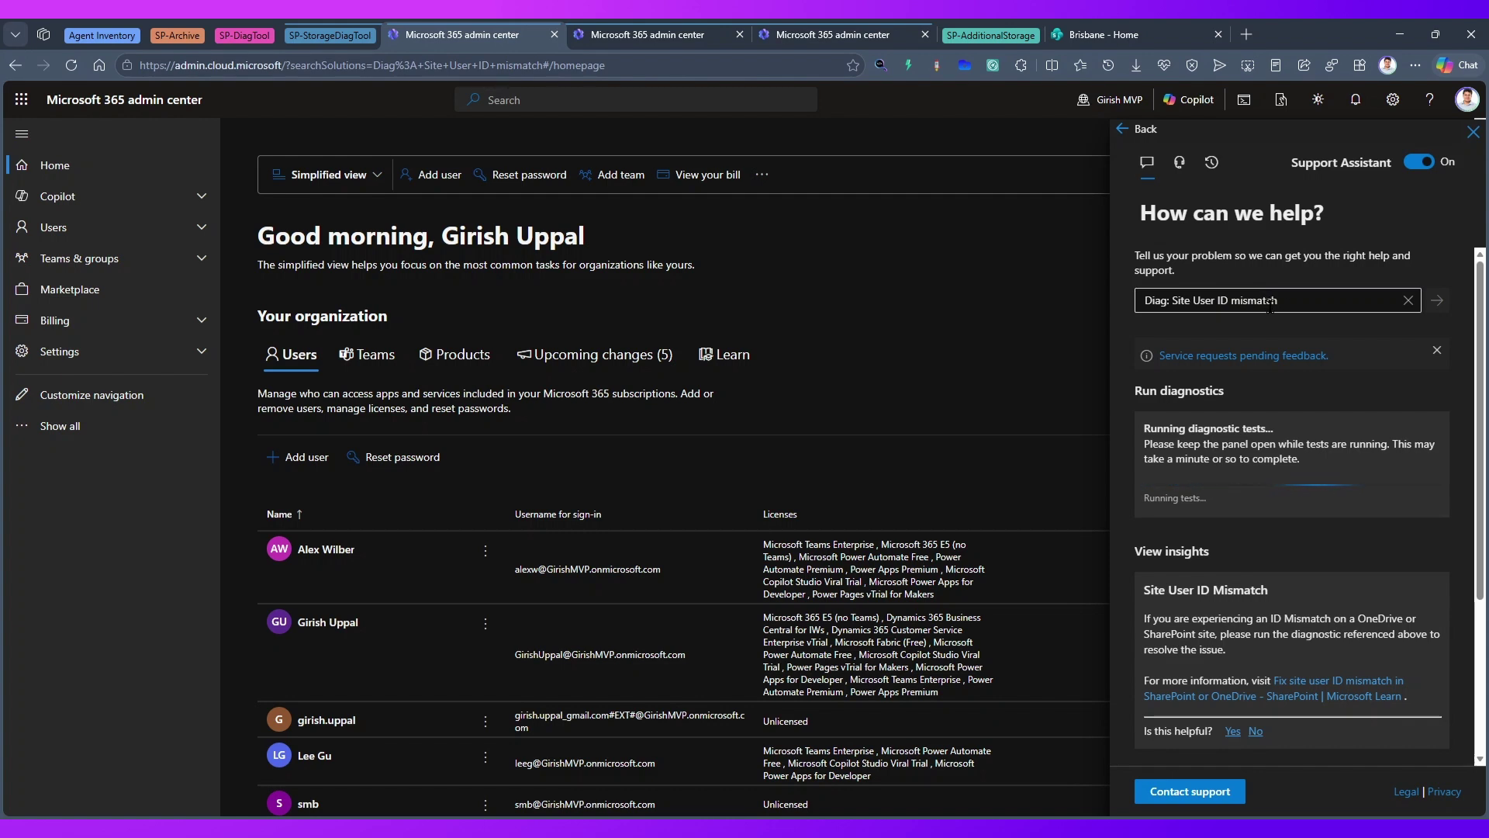
left_click(1216, 429)
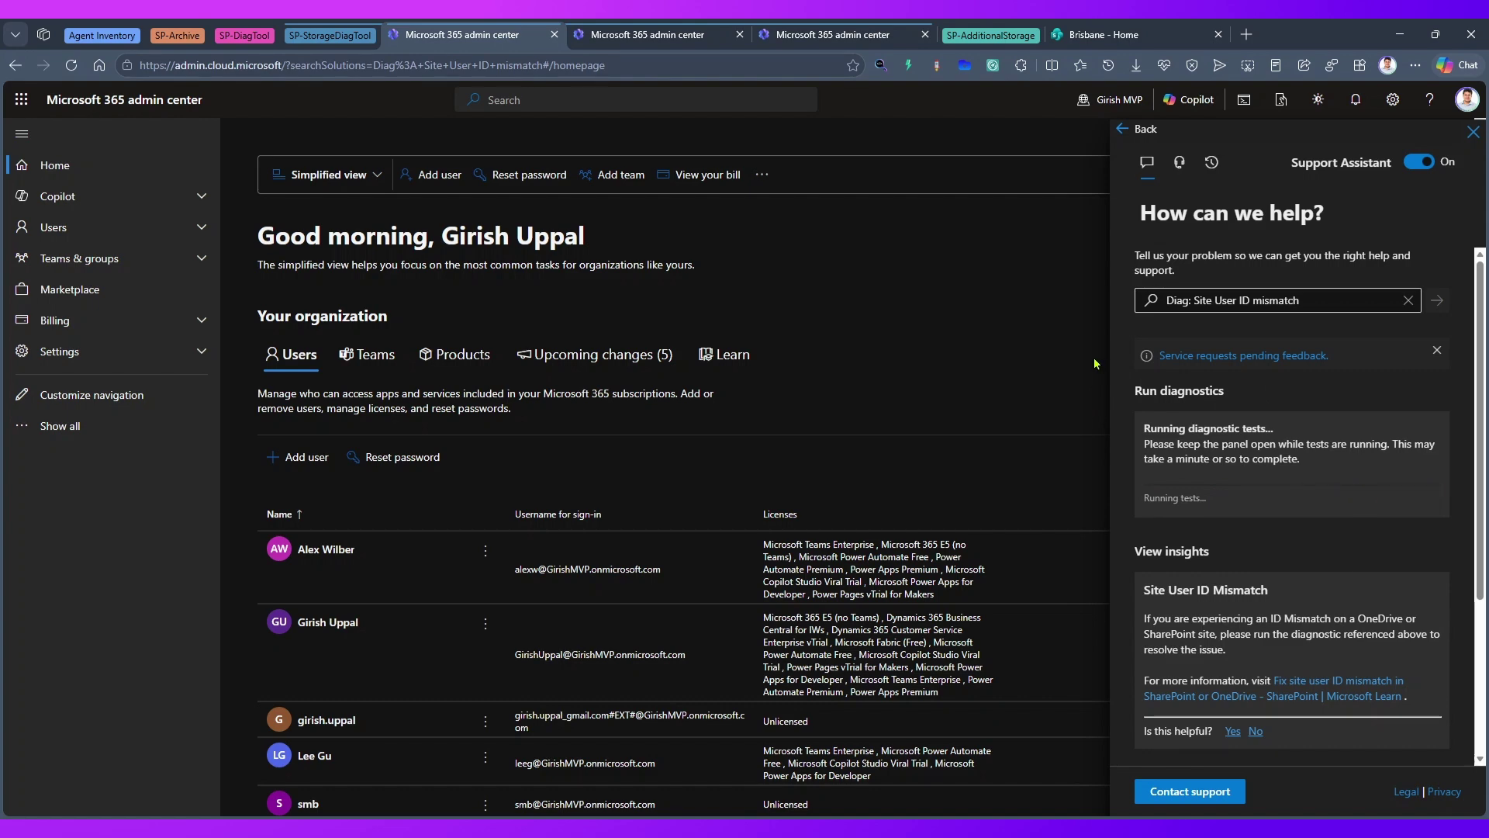
left_click(821, 35)
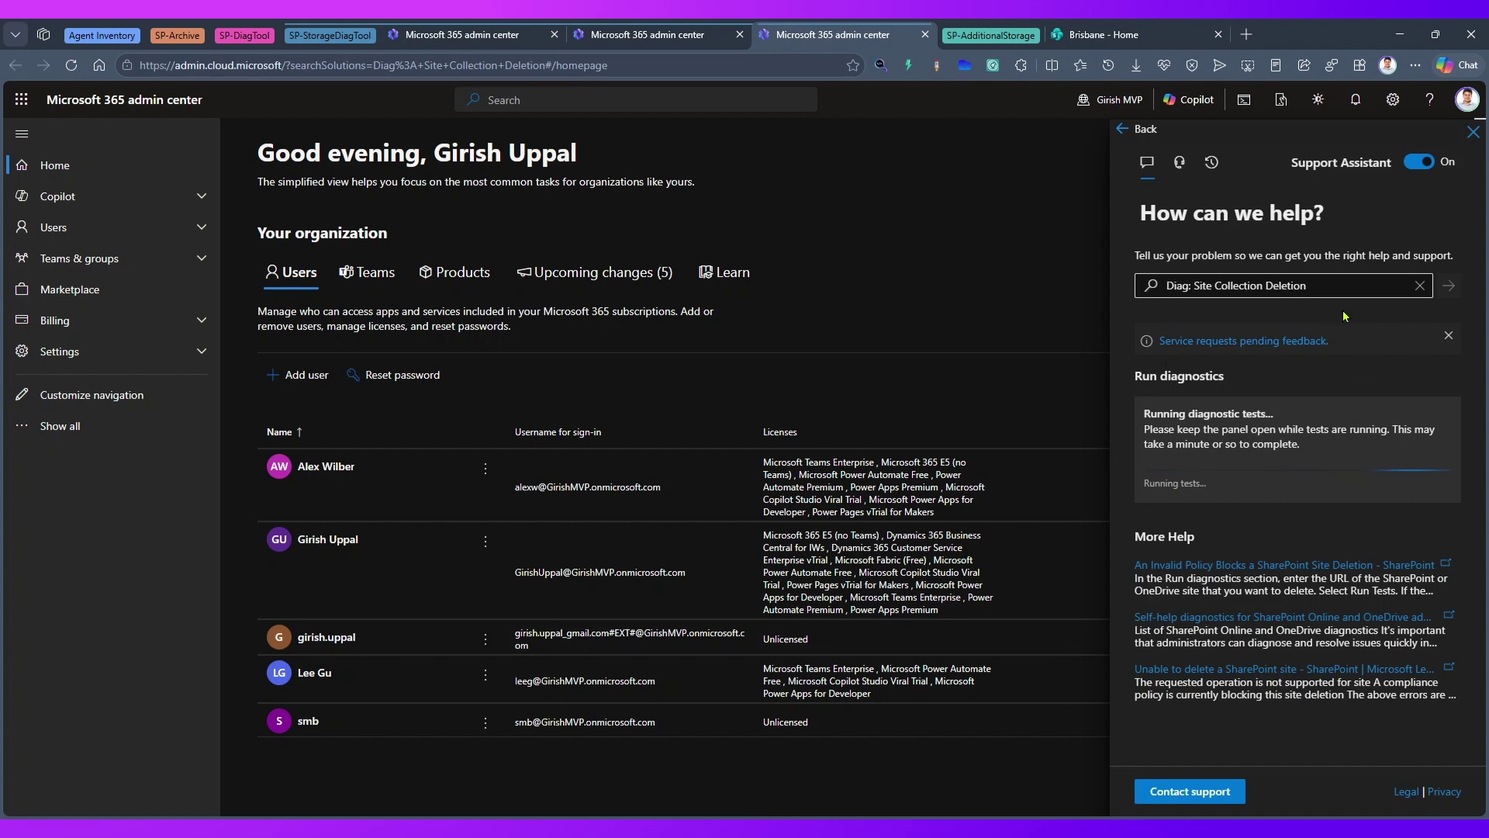
left_click(1214, 287)
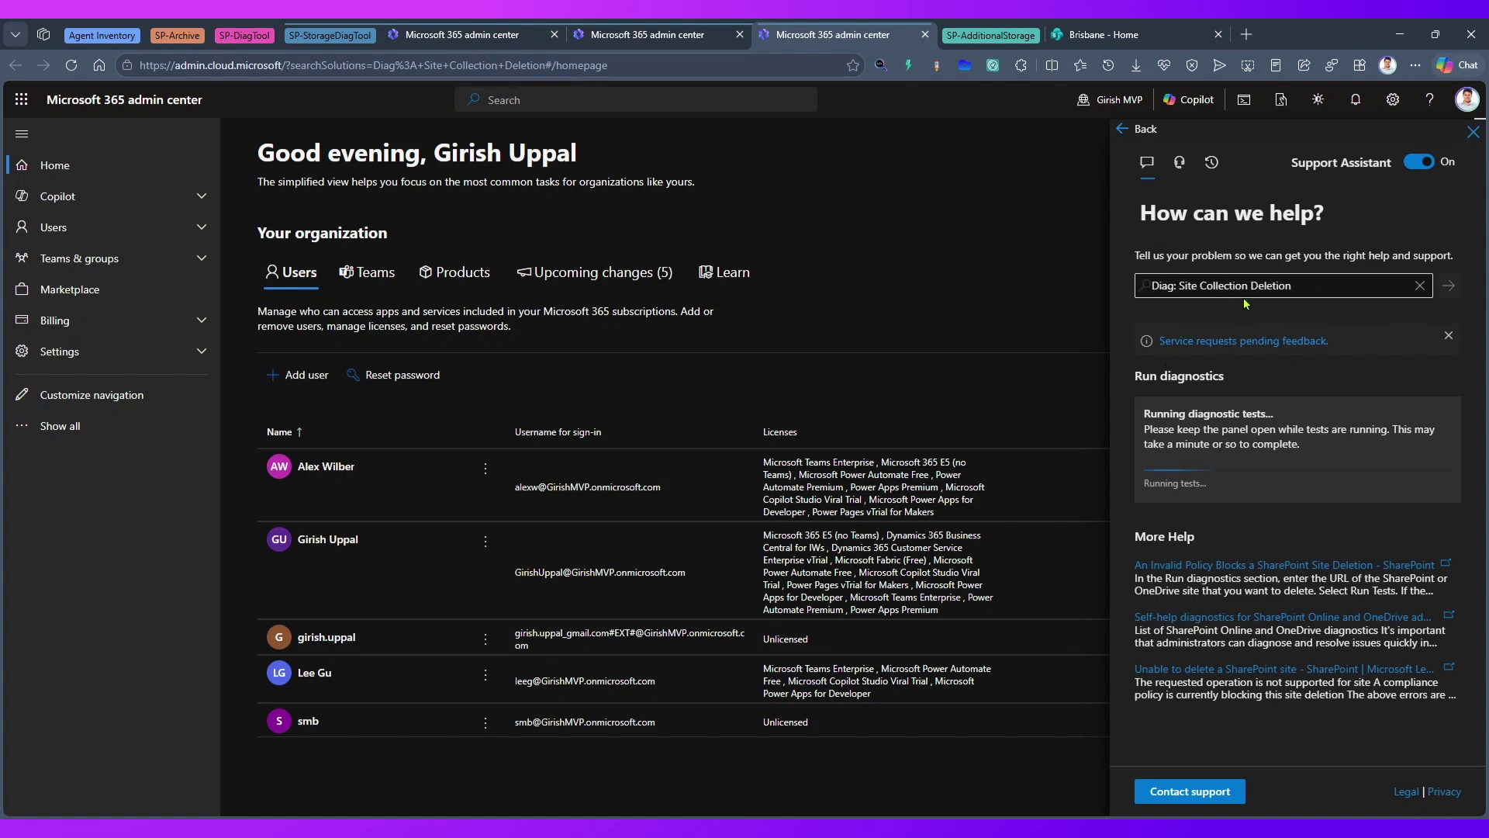
left_click(994, 341)
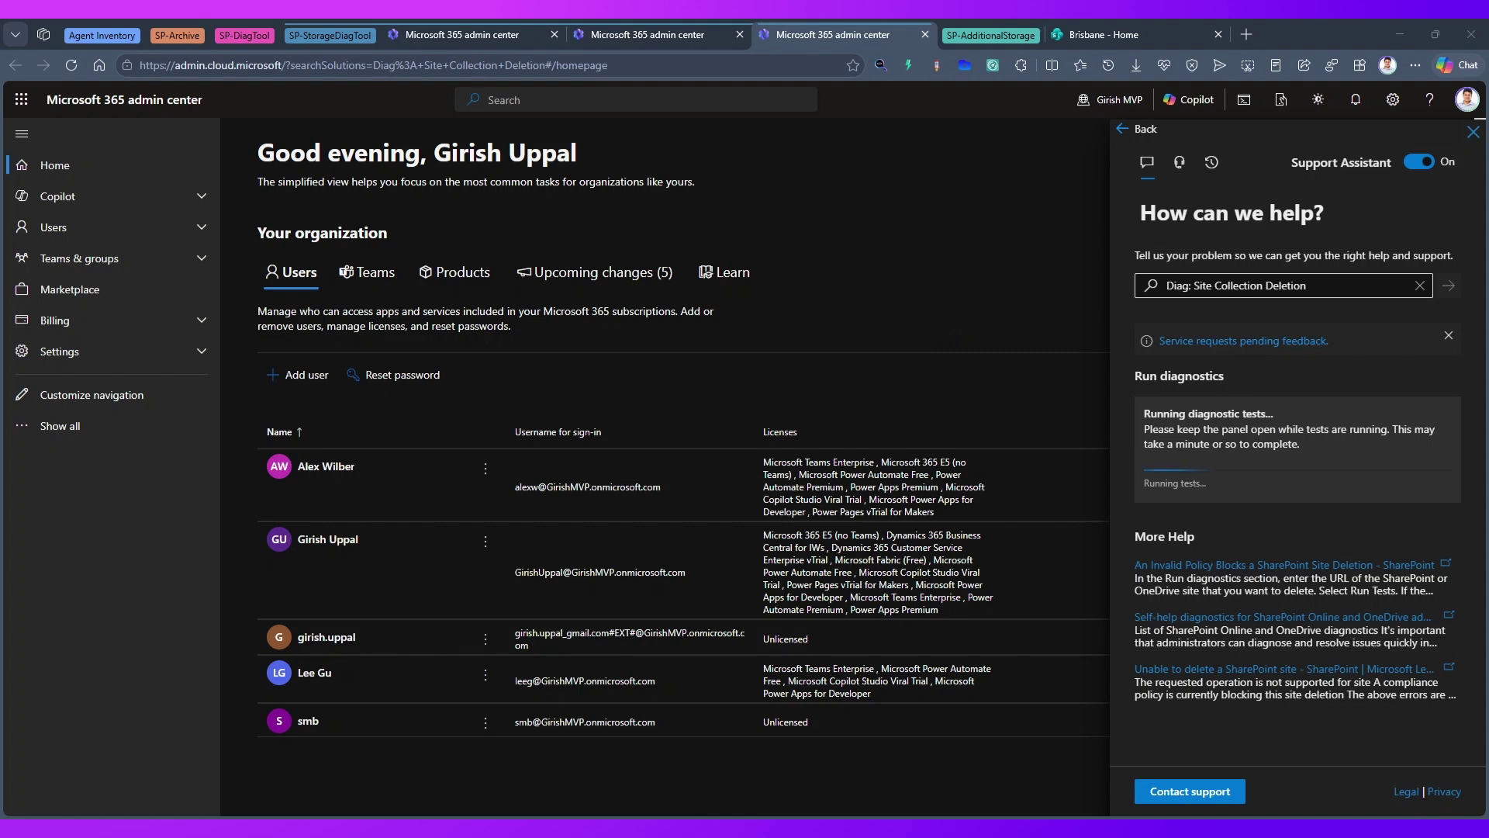
- Reload the Site User ID mismatch diagnostic address to see its 'could not find a problem' result
left_click(647, 34)
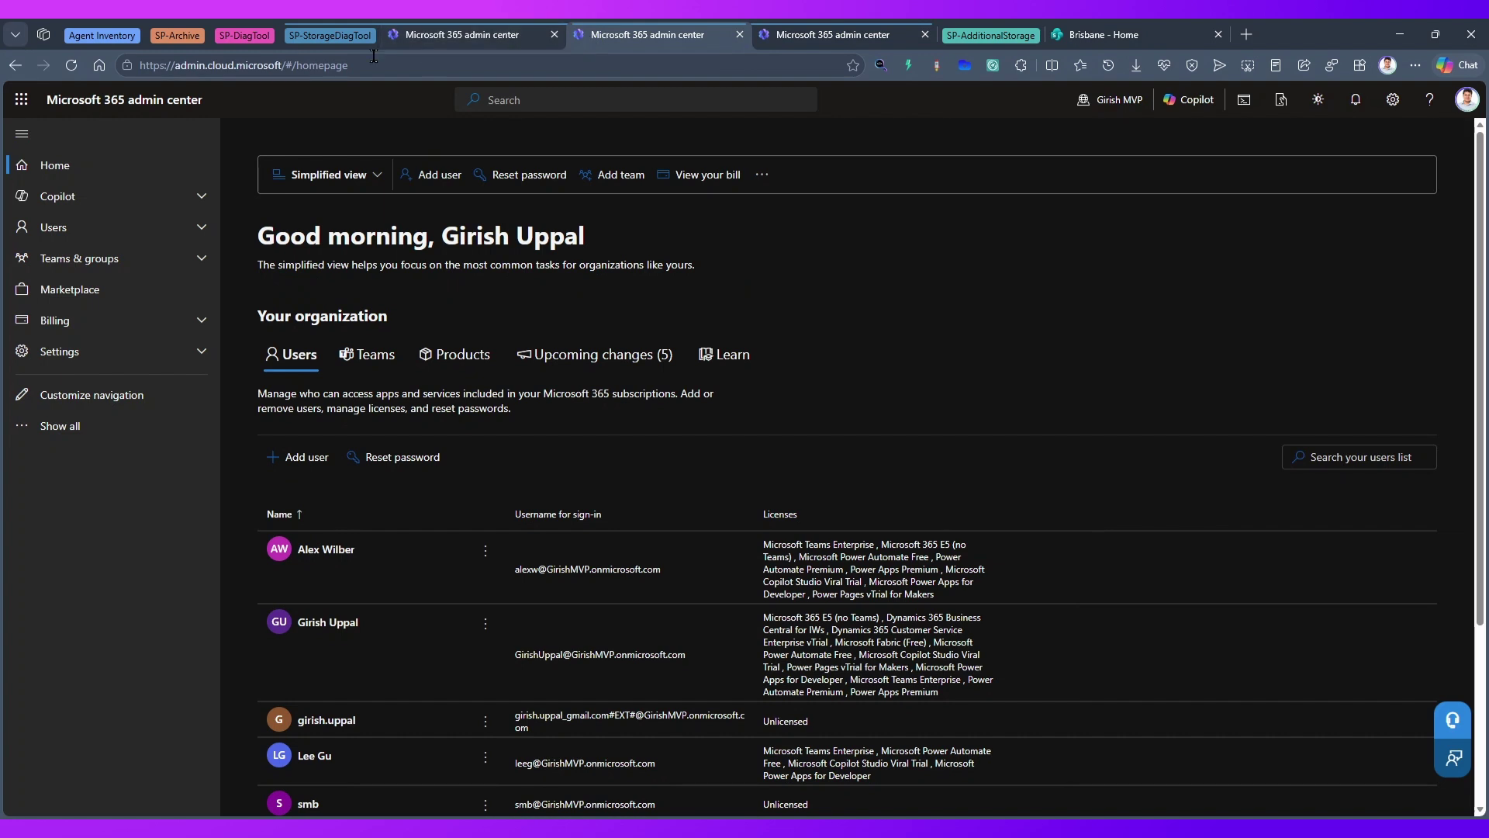
left_click(313, 65)
type("https://admin.cloud.microsoft/?searchSolutions=Diag%3A+Site+User+ID+mismatch#/homepage")
key("Return")
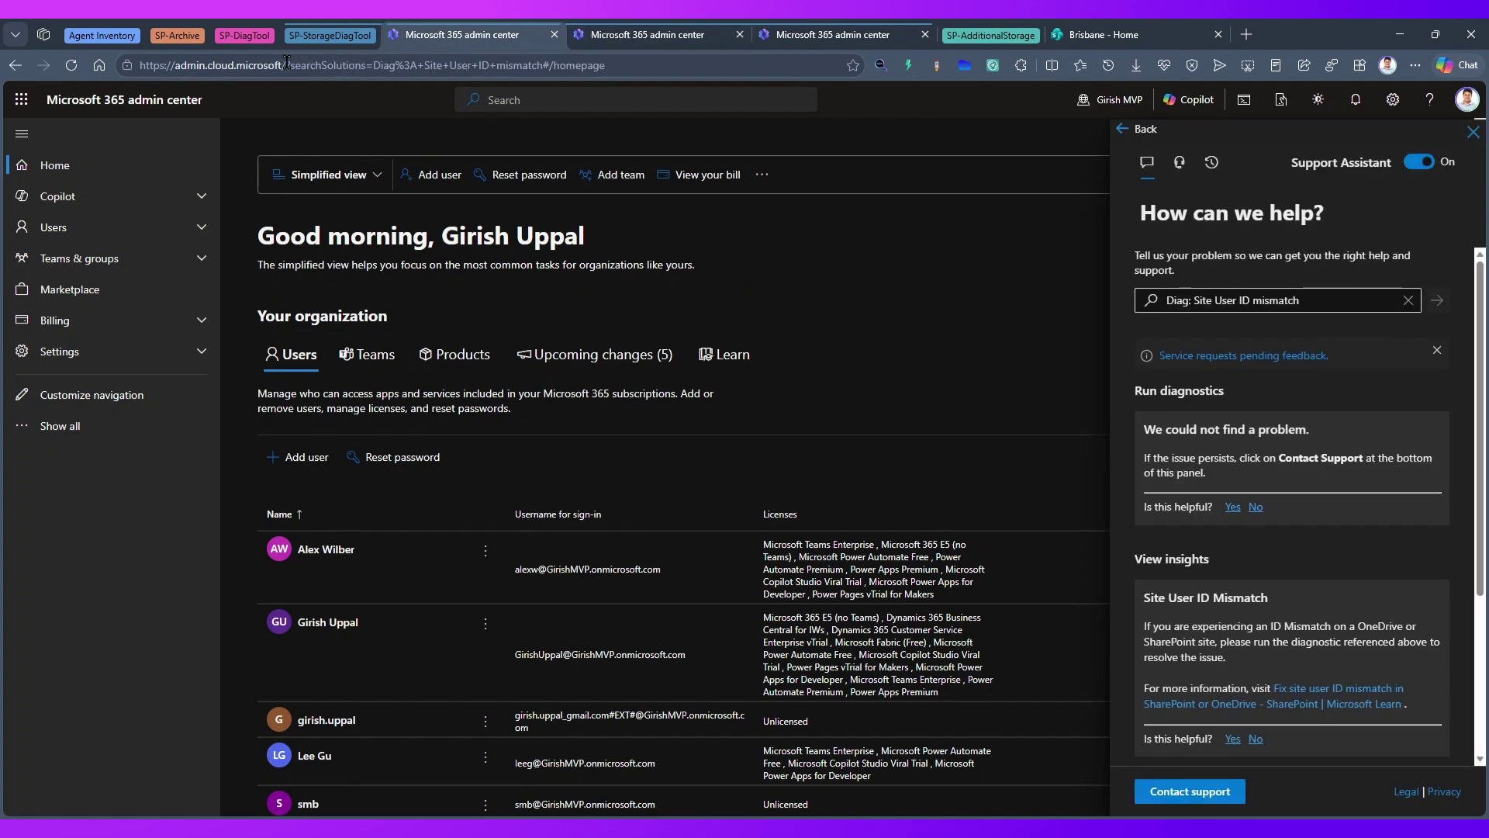
left_click_drag(286, 65, 368, 65)
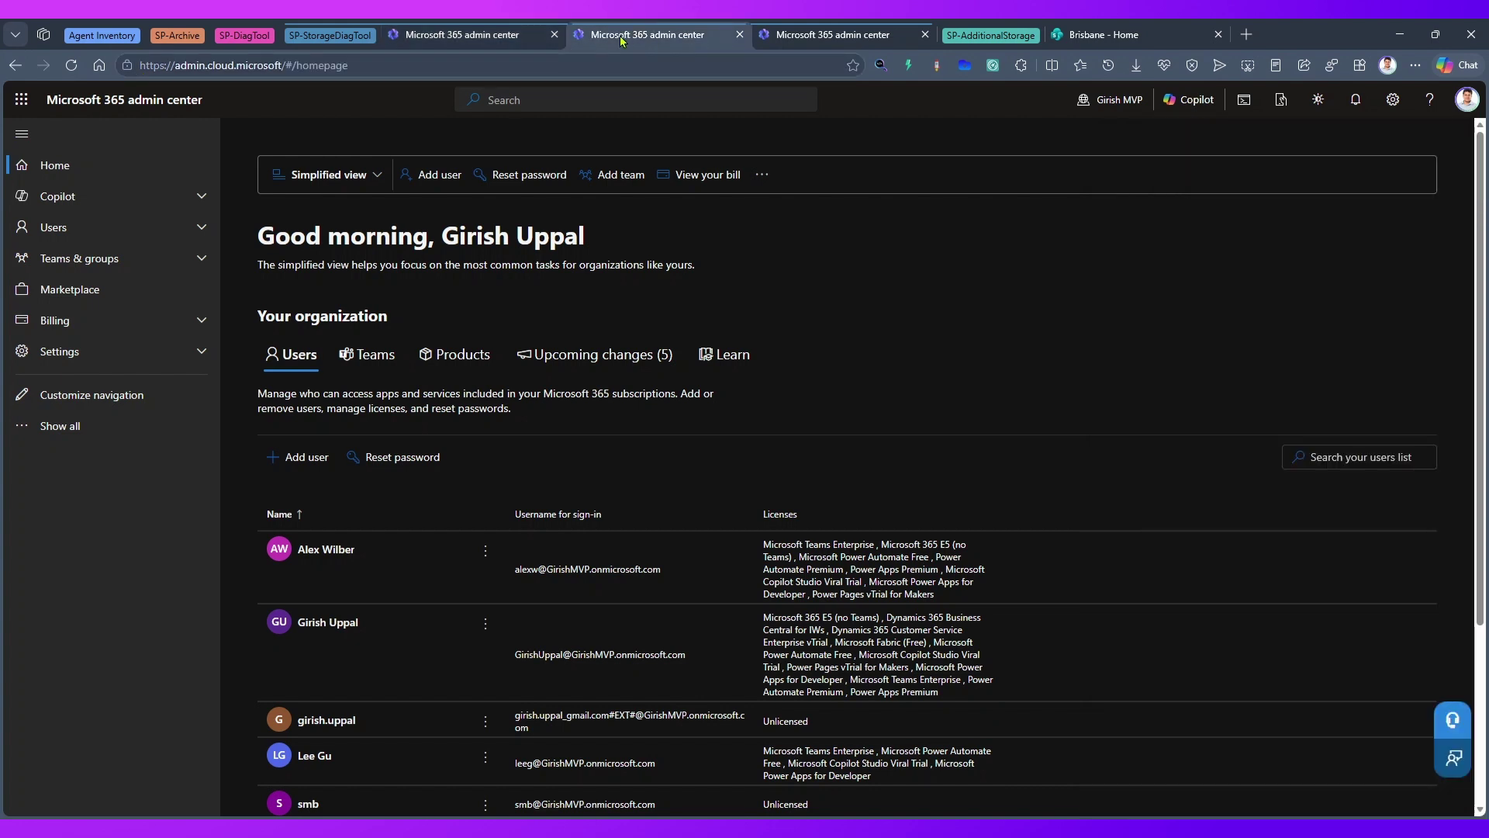
- Replace the #/homepage ending of the address with the copied searchSolutions parameter
left_click(318, 65)
left_click(306, 66)
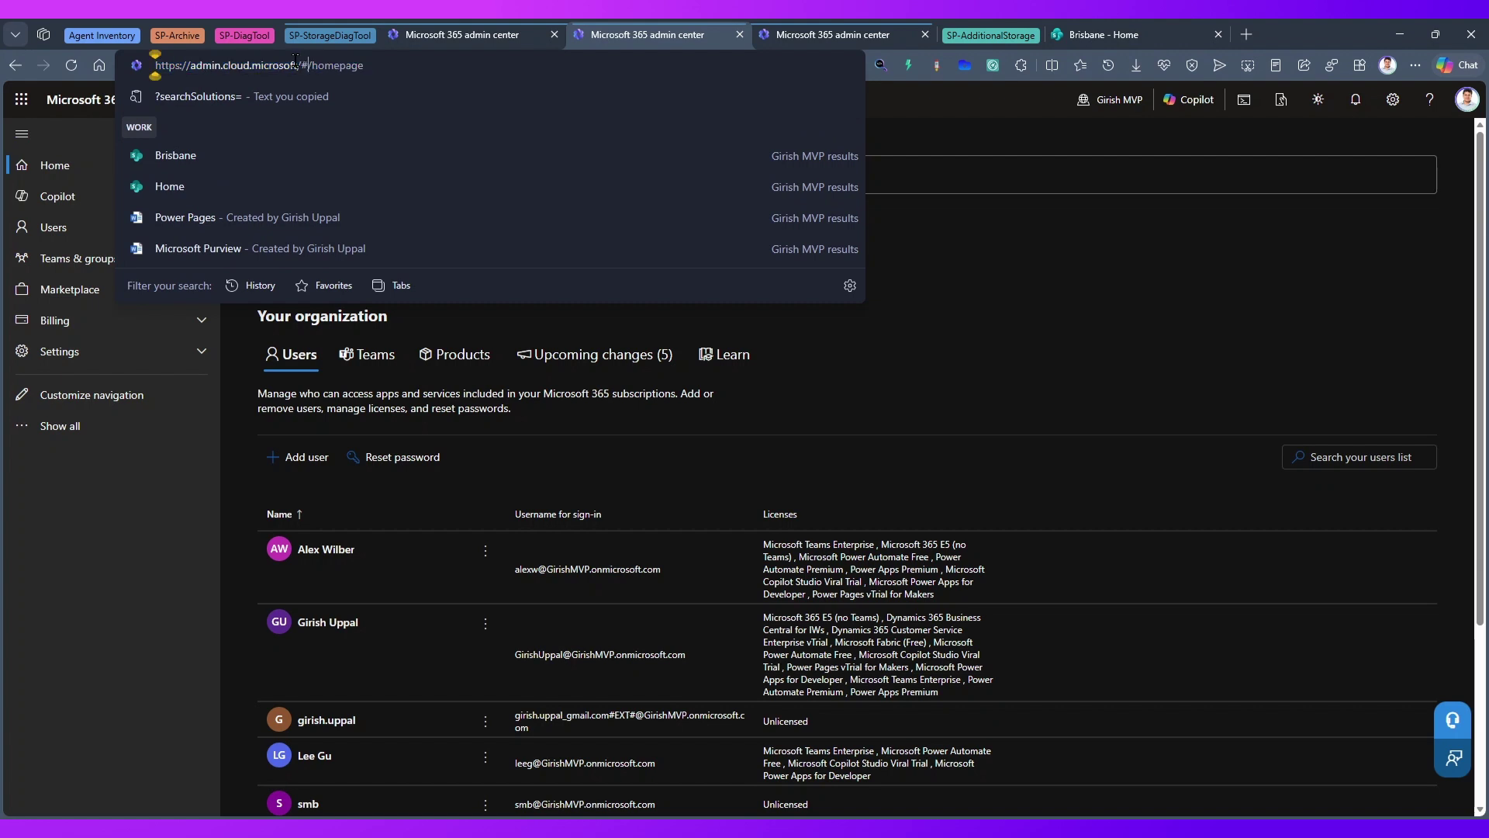
left_click_drag(299, 65, 364, 65)
type("?searchSolutions=")
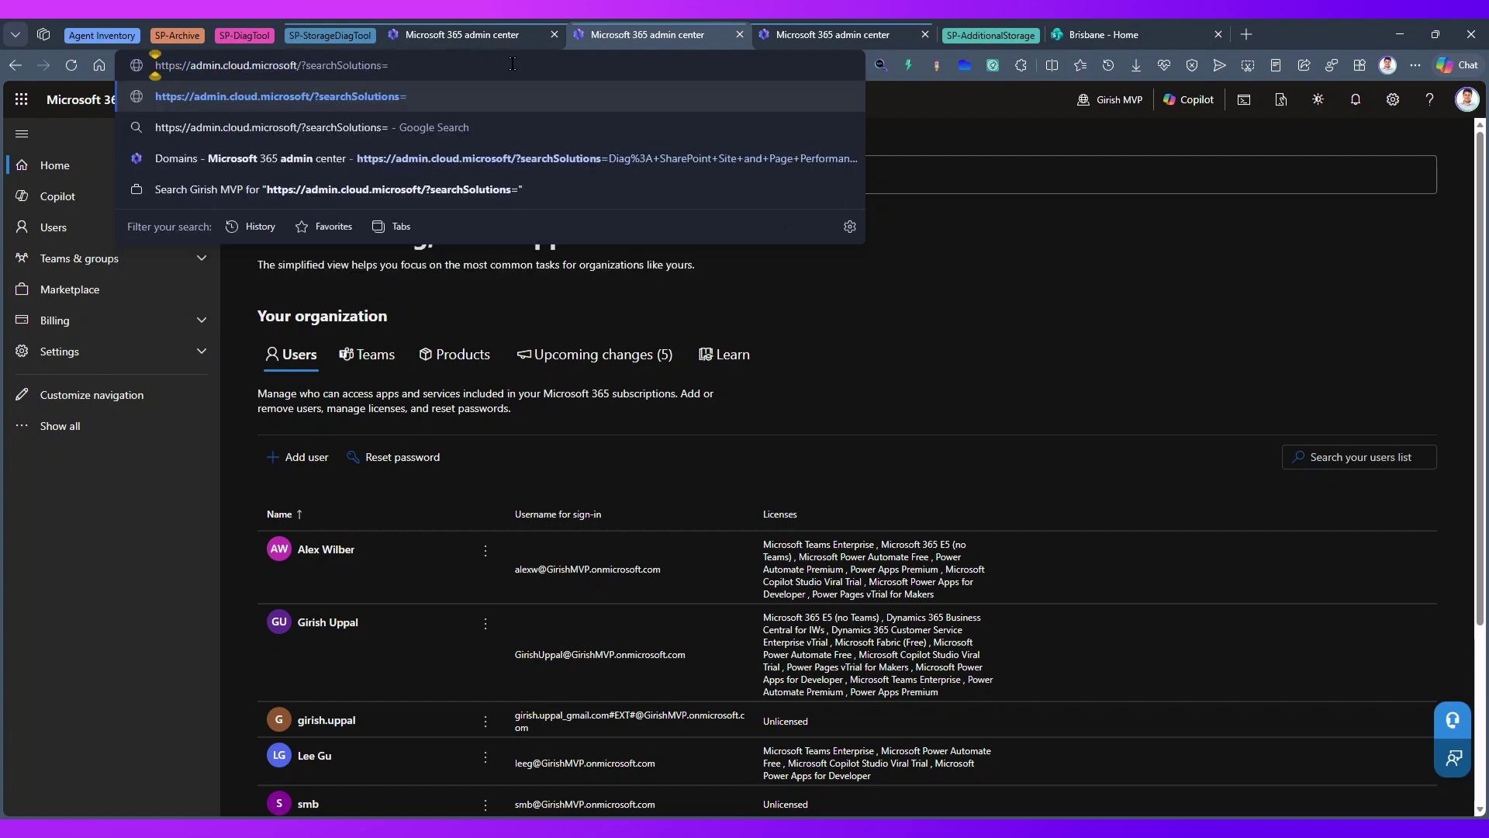
key("Return")
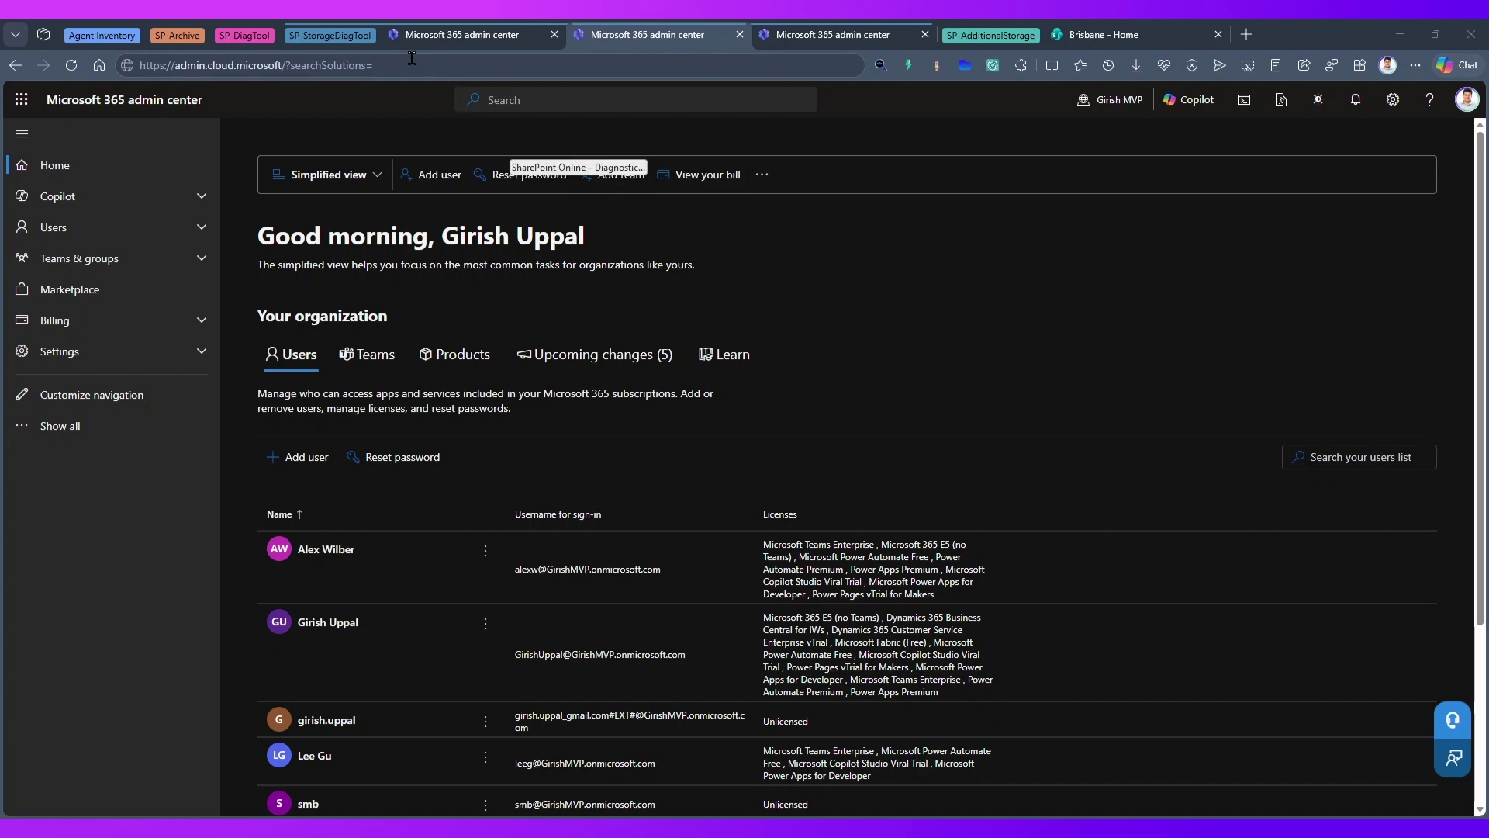
- Change the search term to LockedSite and load the locked-site diagnostic form
left_click(471, 75)
type("LOcked")
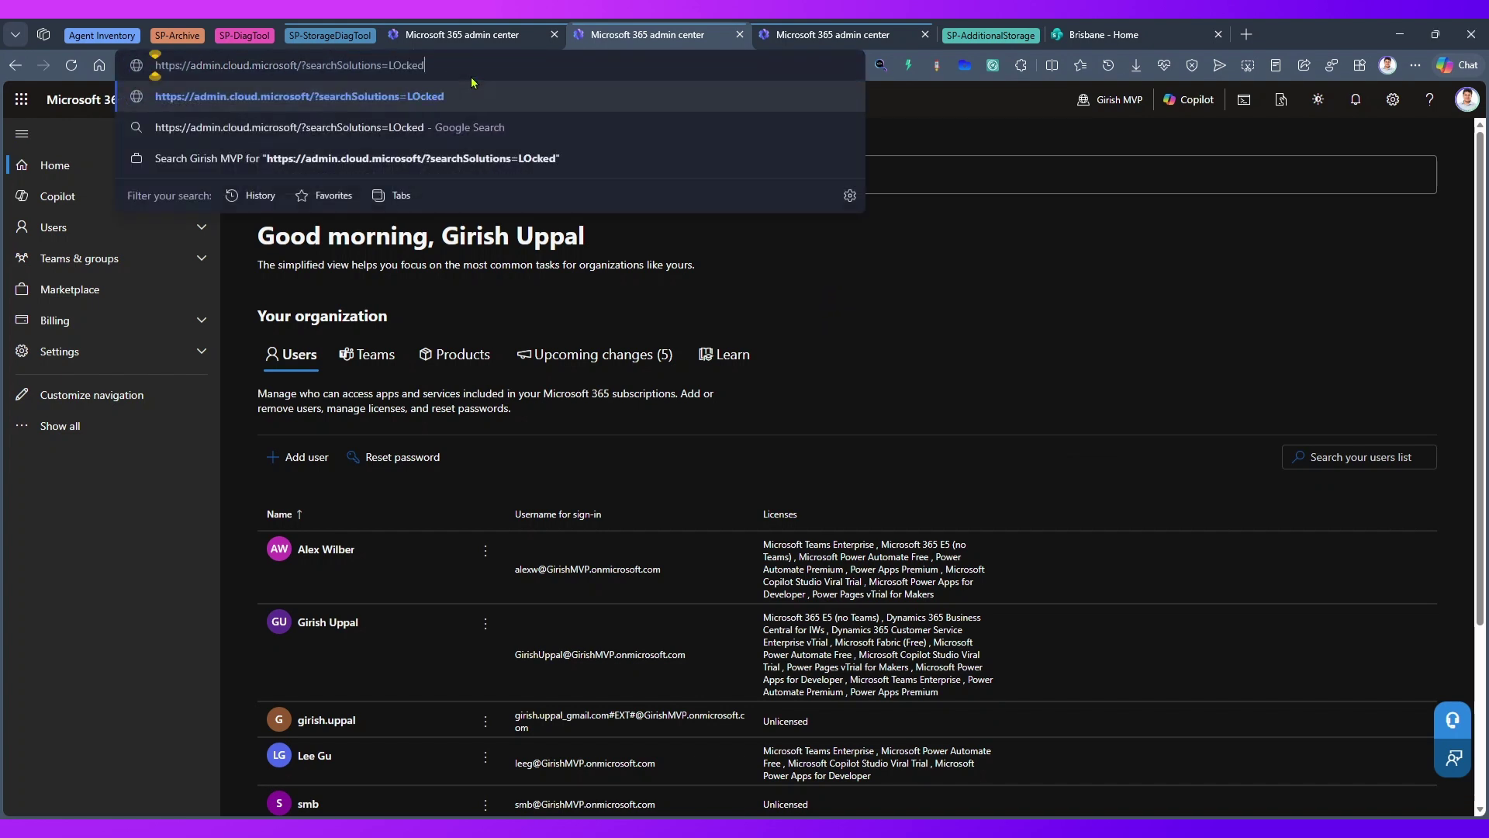
key("BackSpace")
key("BackSpace")
key("BackSpace")
key("BackSpace")
type("ockedSite")
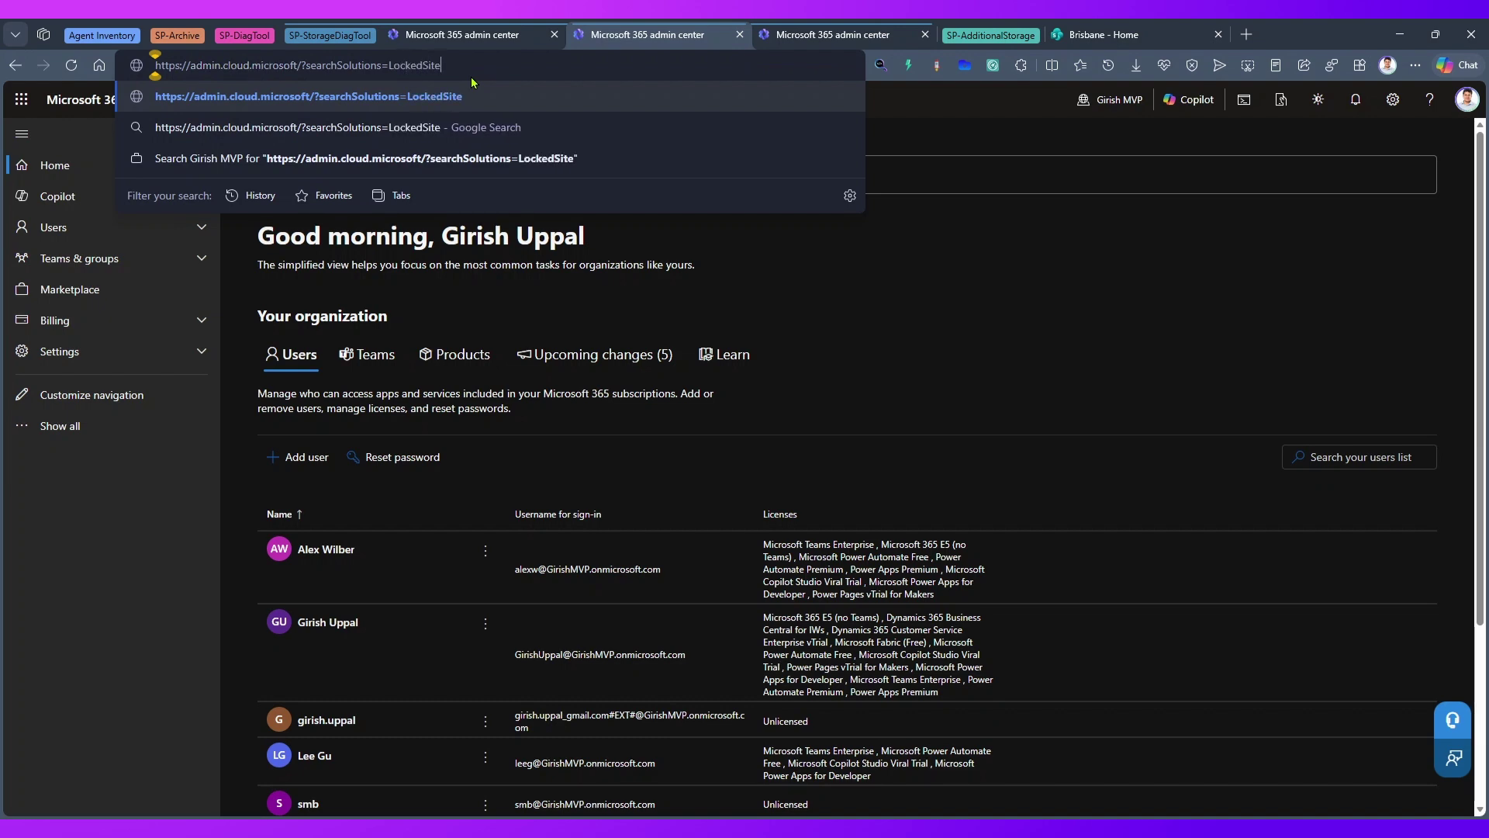
key("Return")
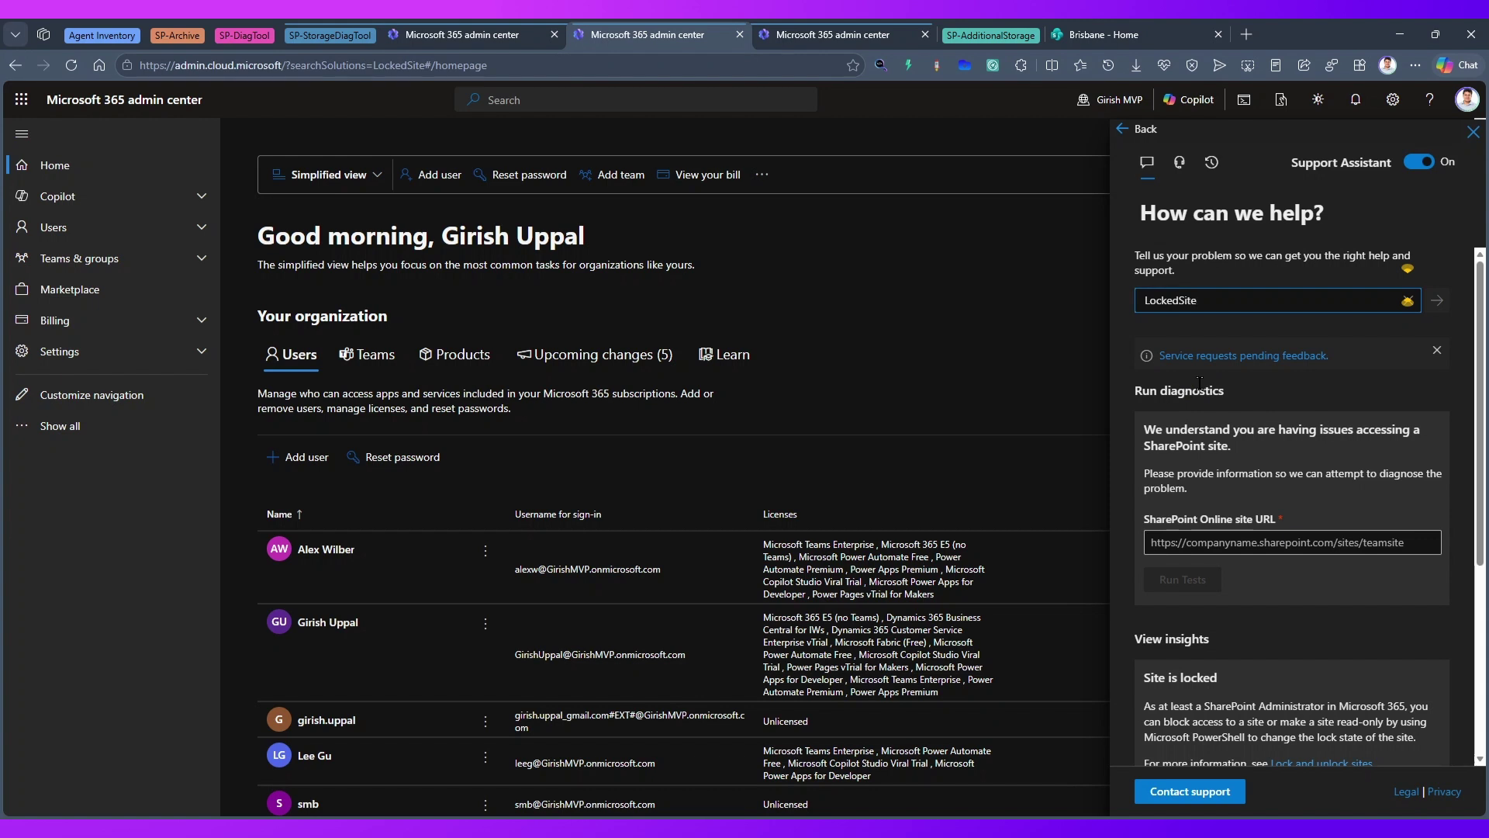
left_click(1264, 542)
- Fill the site URL with the Brisbane address from clipboard history and run the locked-site test
type("?searchSolutions=")
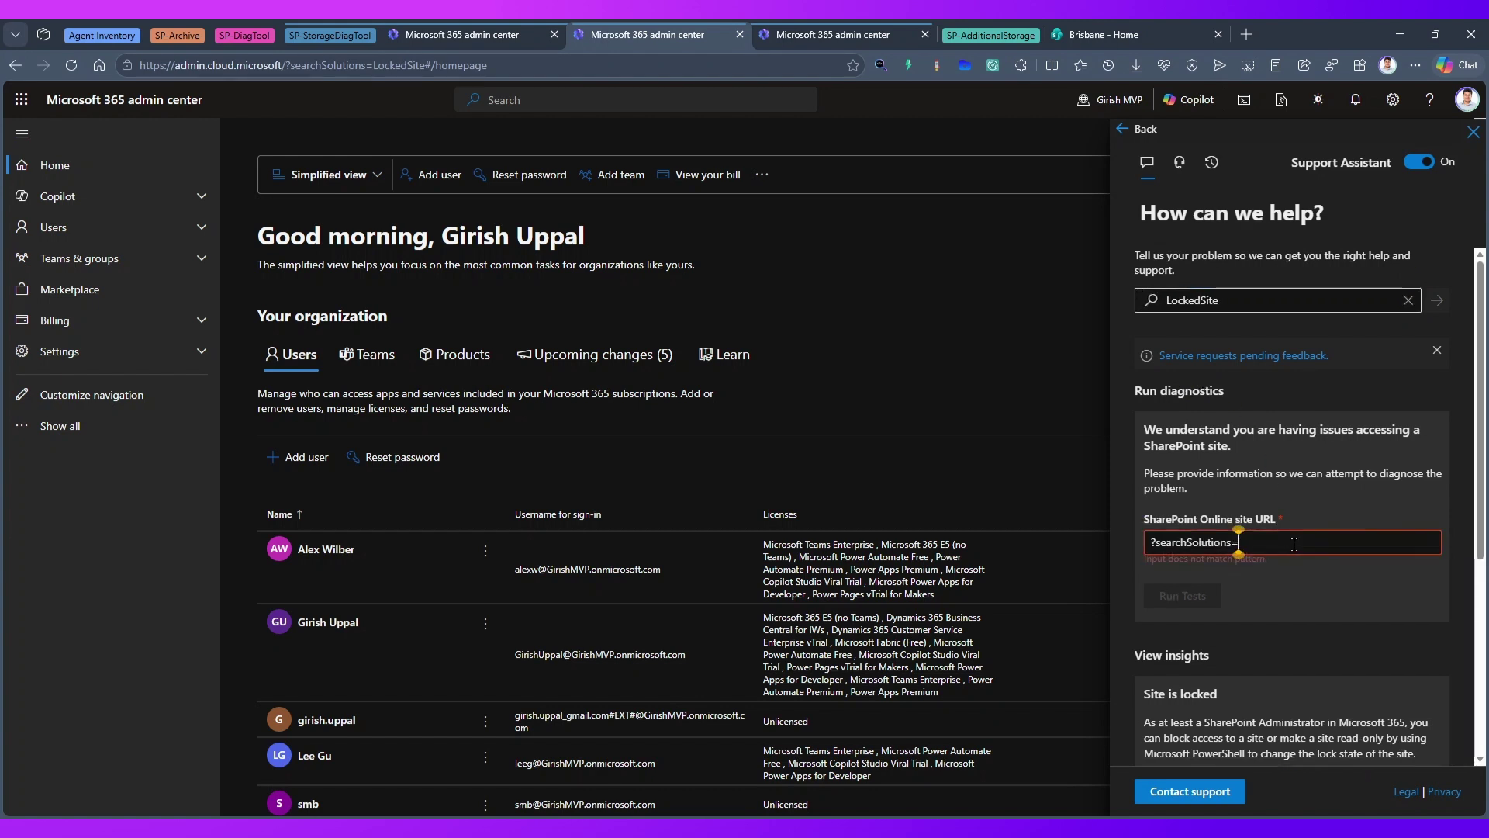
key("ctrl+a")
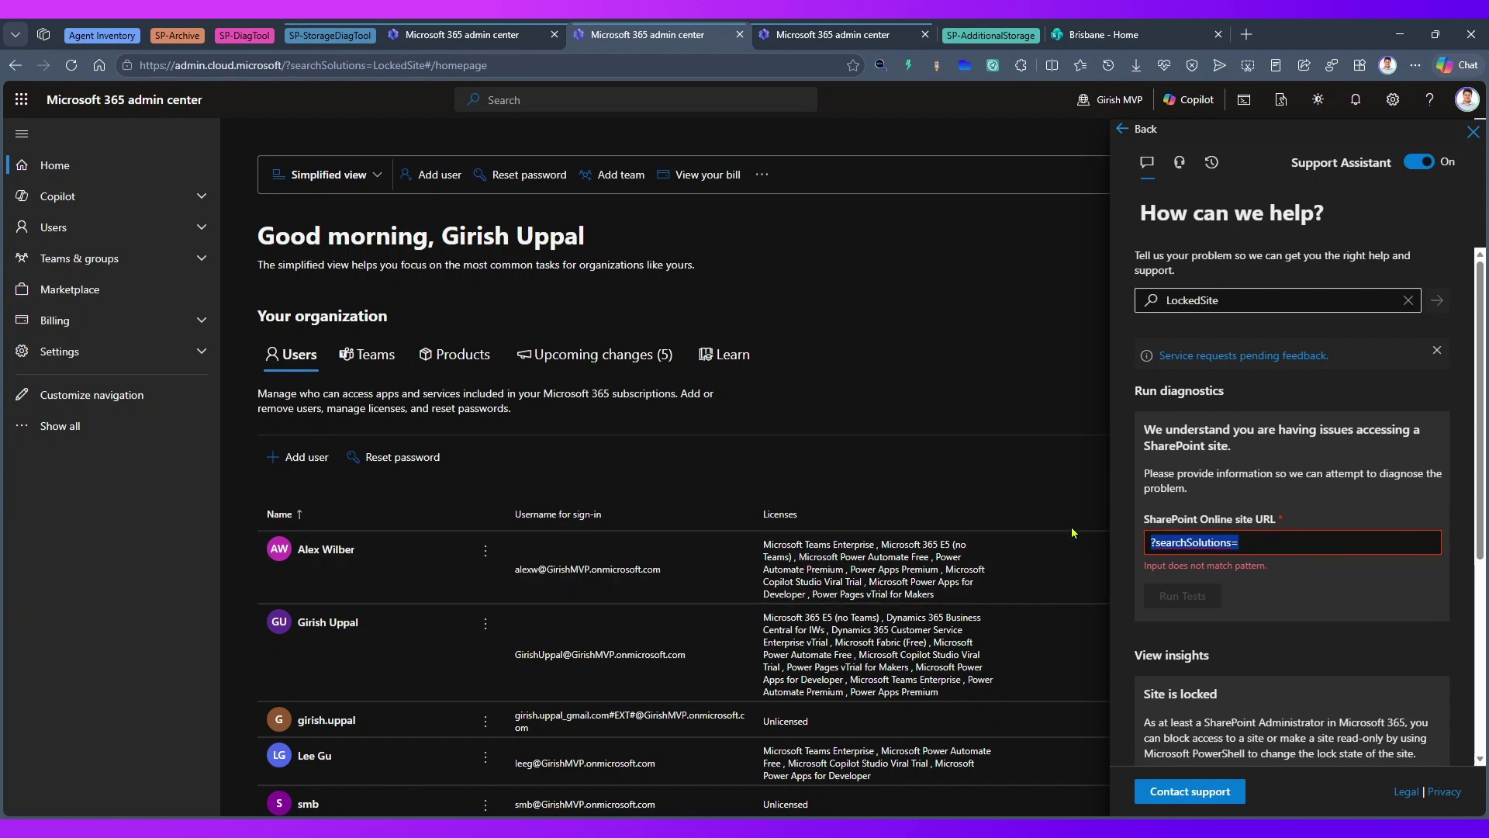
key("super+v")
left_click(1388, 343)
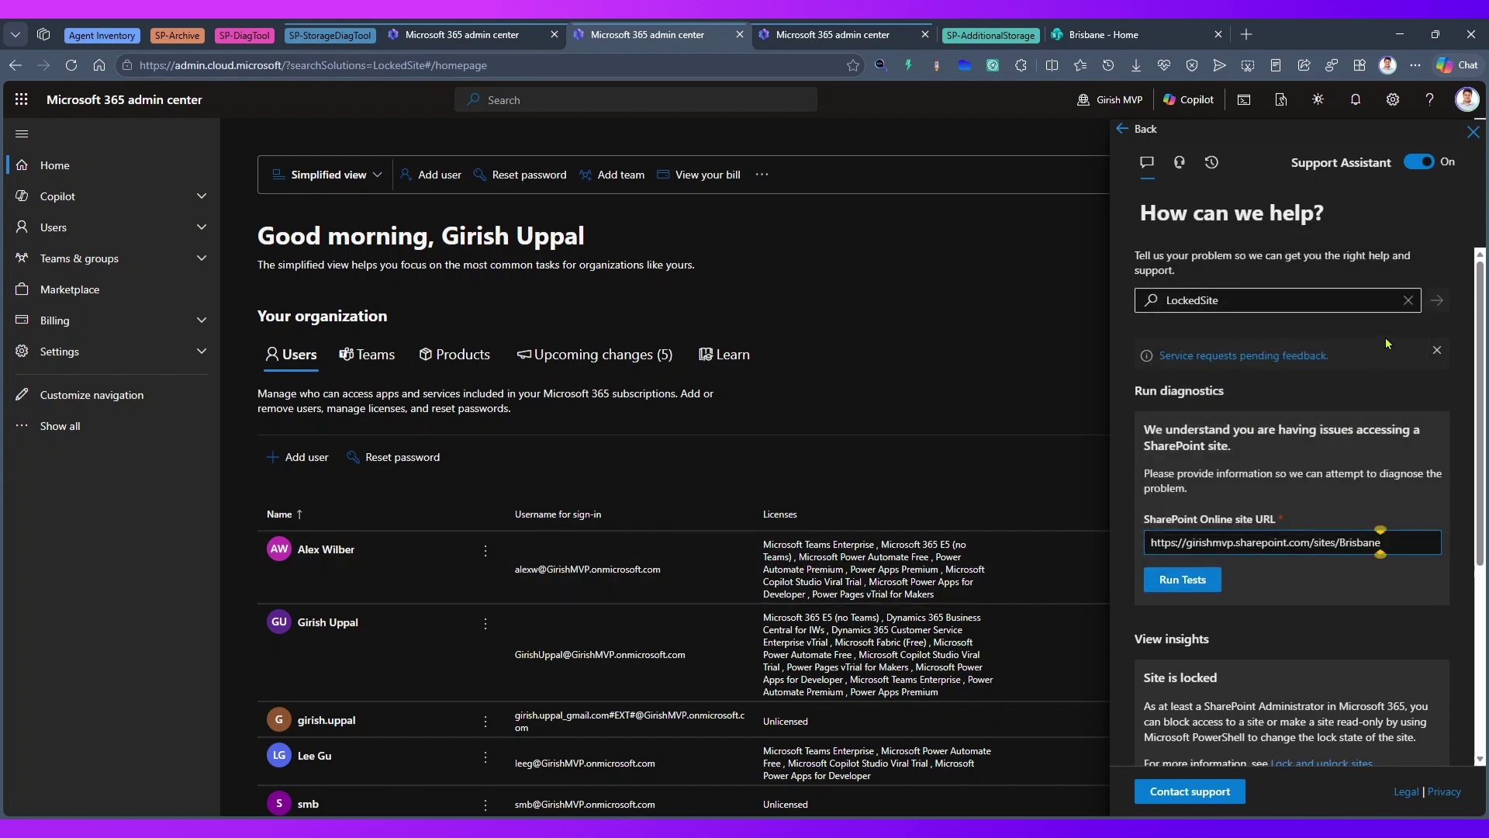
left_click(1207, 579)
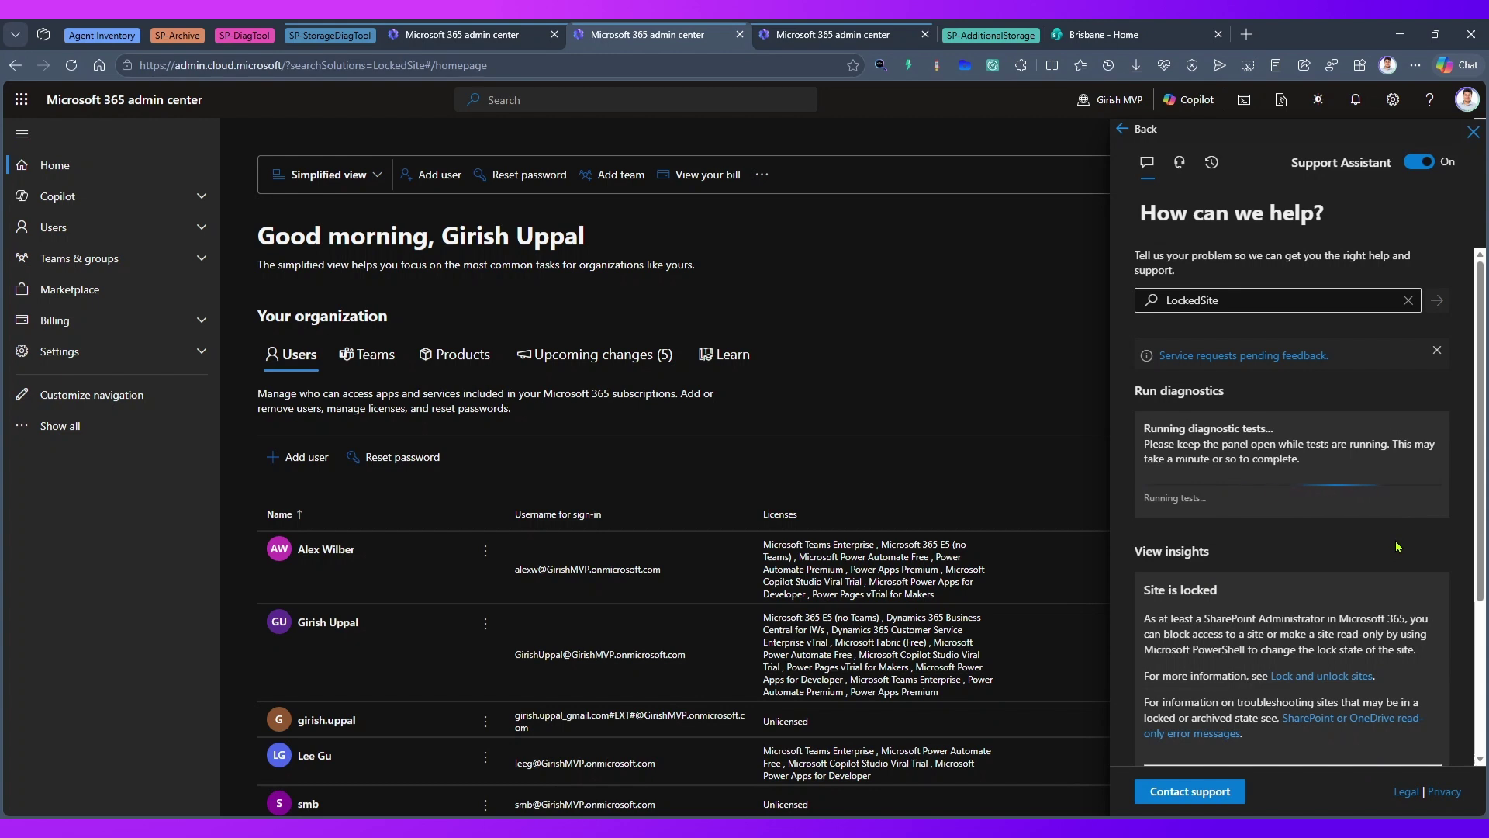
- Read the explanation of how sites get locked, then return to the Site User ID mismatch results
scroll(1250, 509, "down", 2)
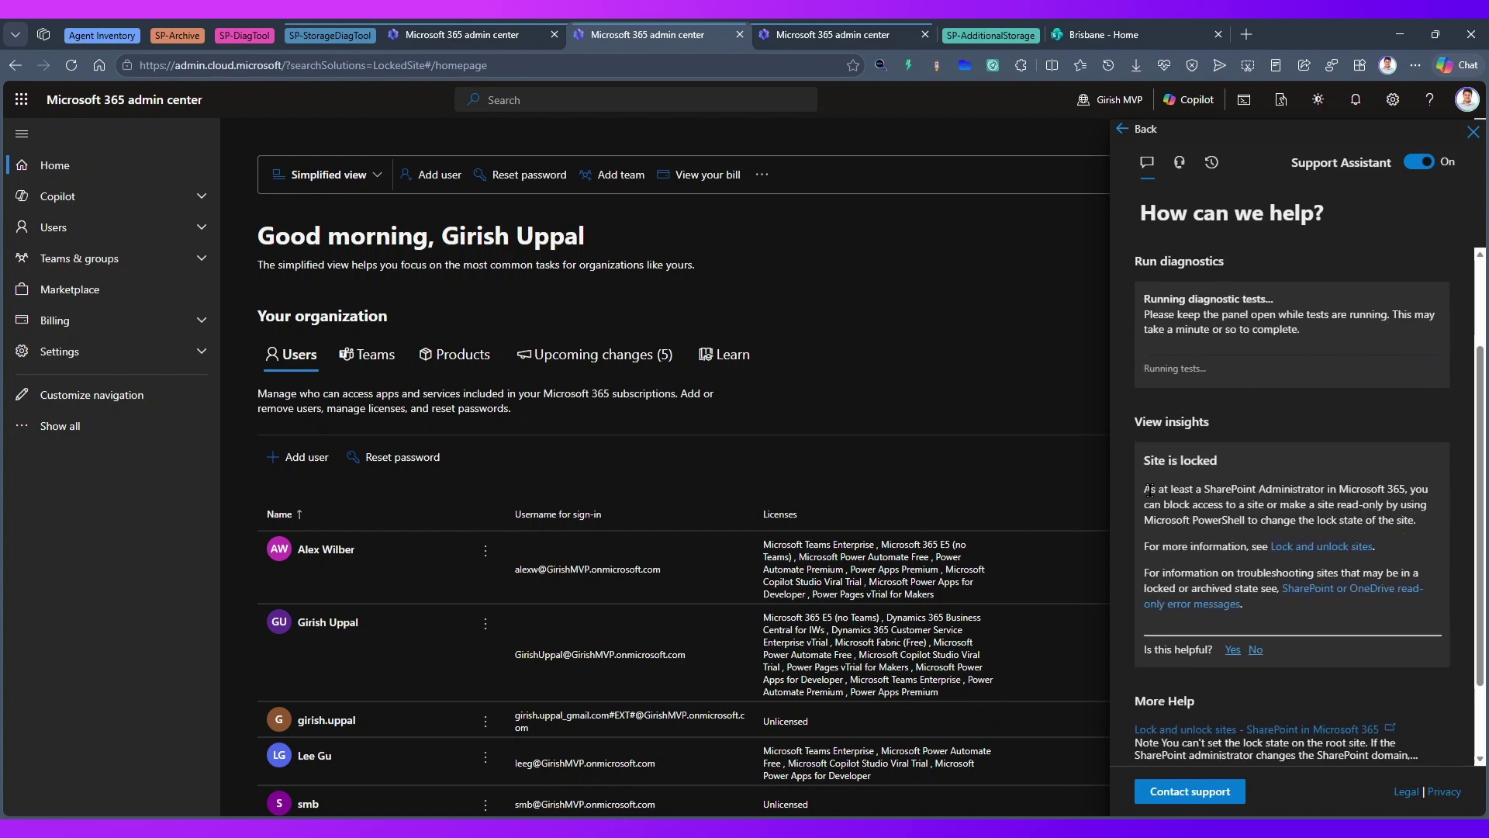
left_click_drag(1159, 491, 1426, 529)
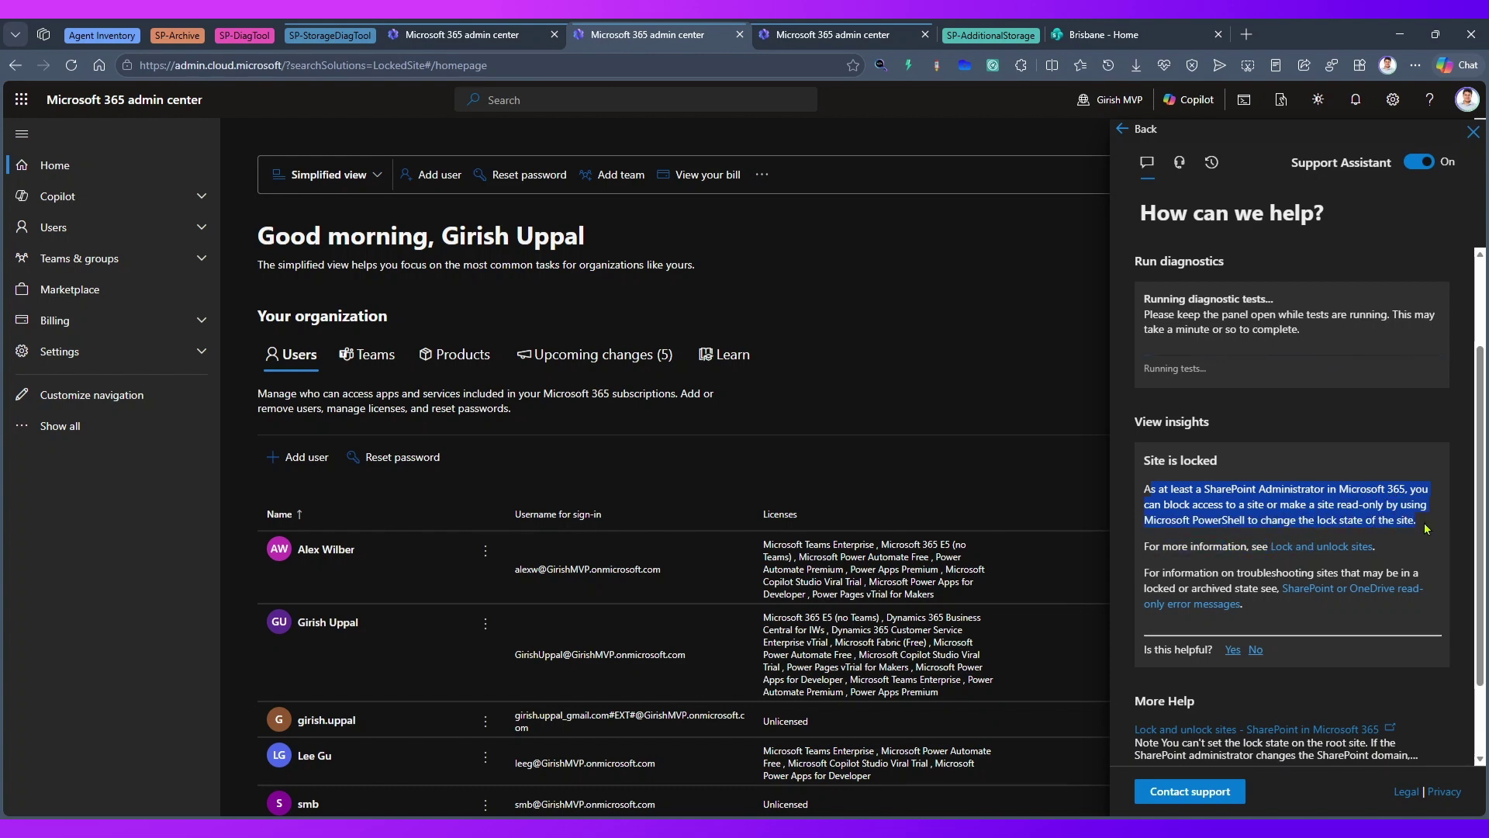
left_click(481, 45)
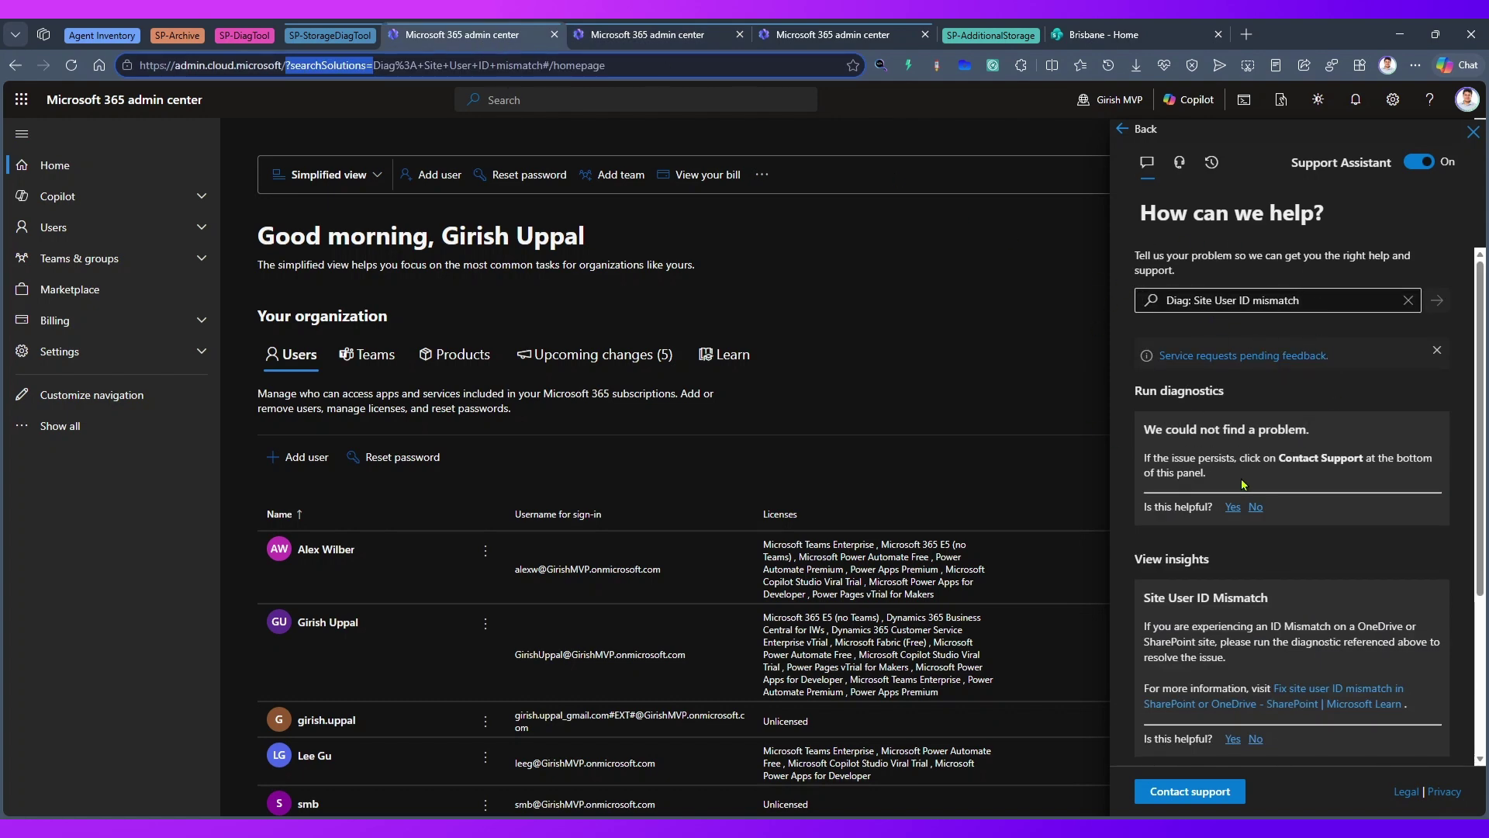
left_click_drag(1158, 428, 1316, 447)
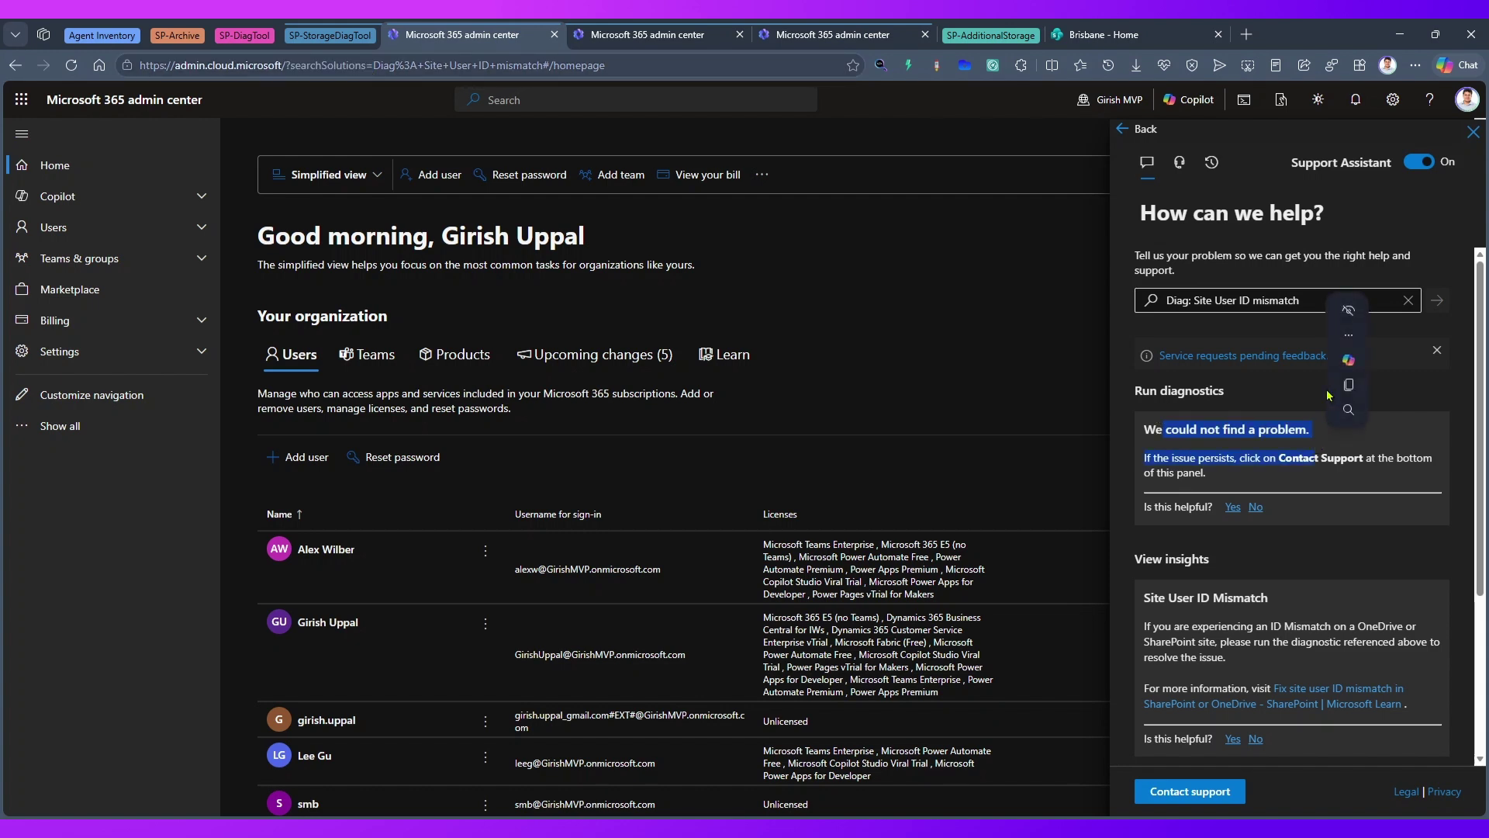
scroll(1234, 481, "down", 3)
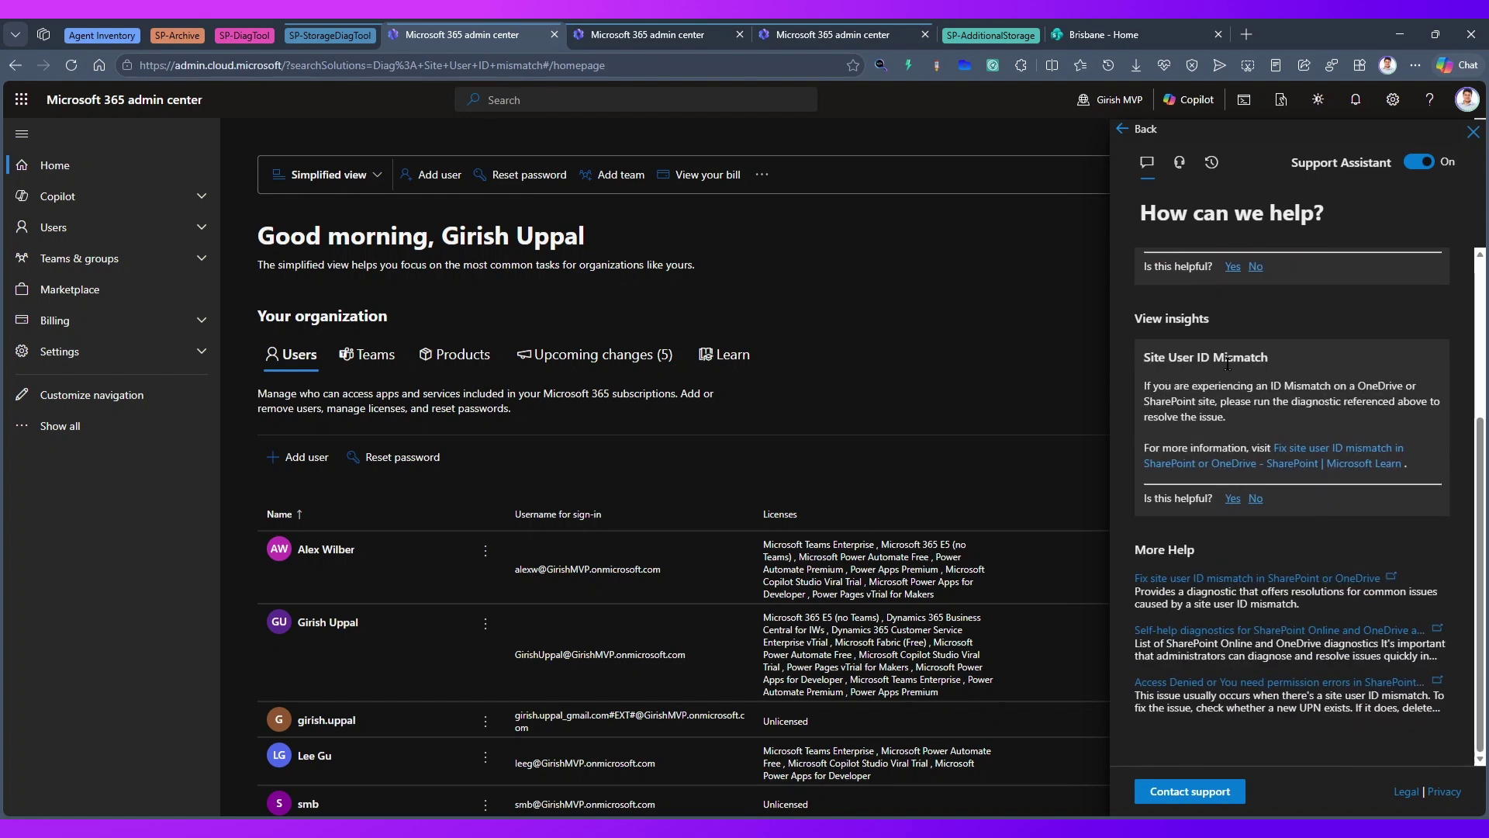
scroll(1230, 473, "up", 3)
scroll(1215, 452, "down", 2)
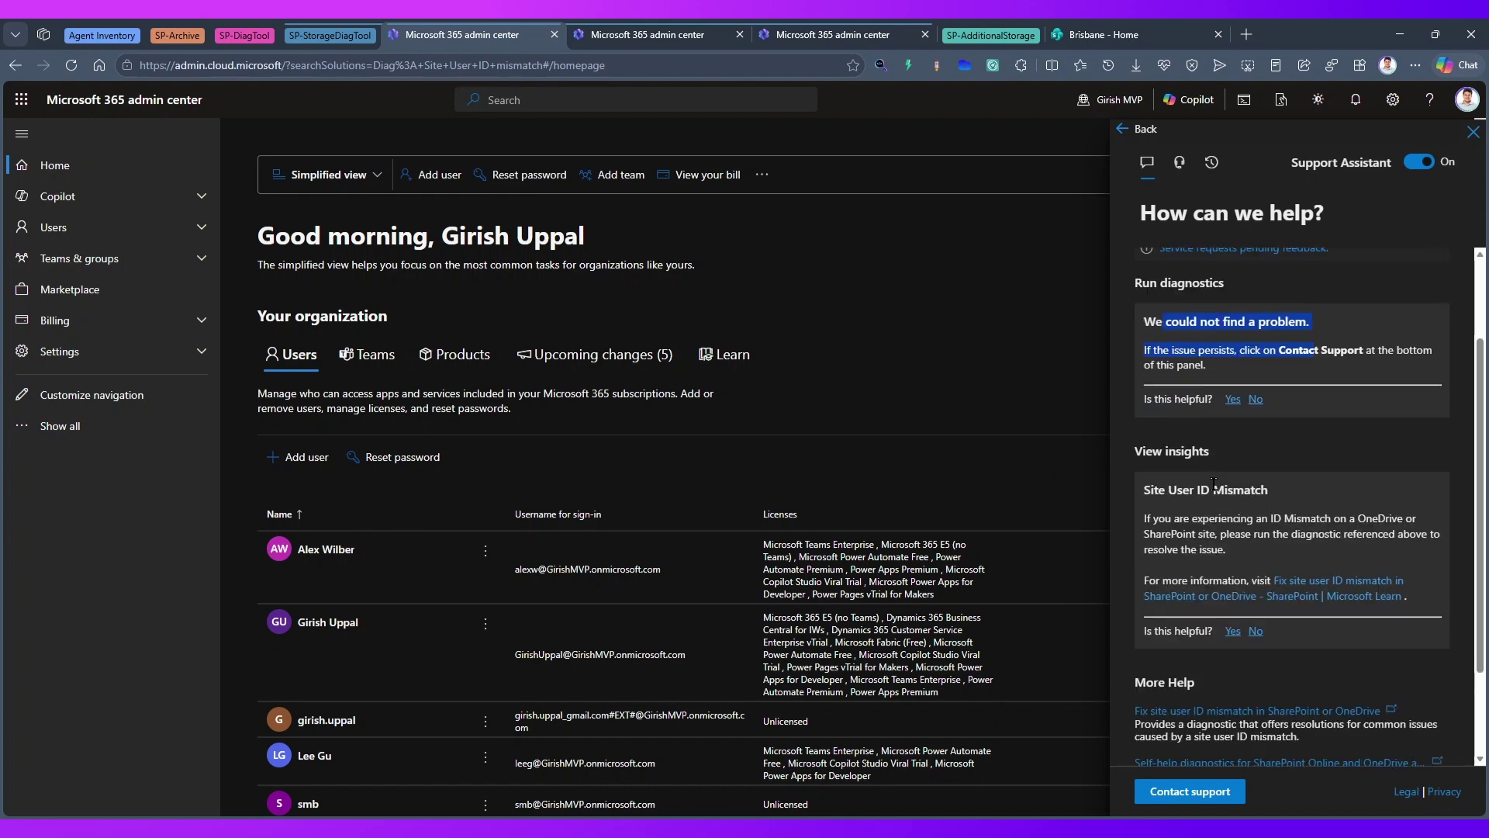
left_click_drag(1143, 468, 1295, 472)
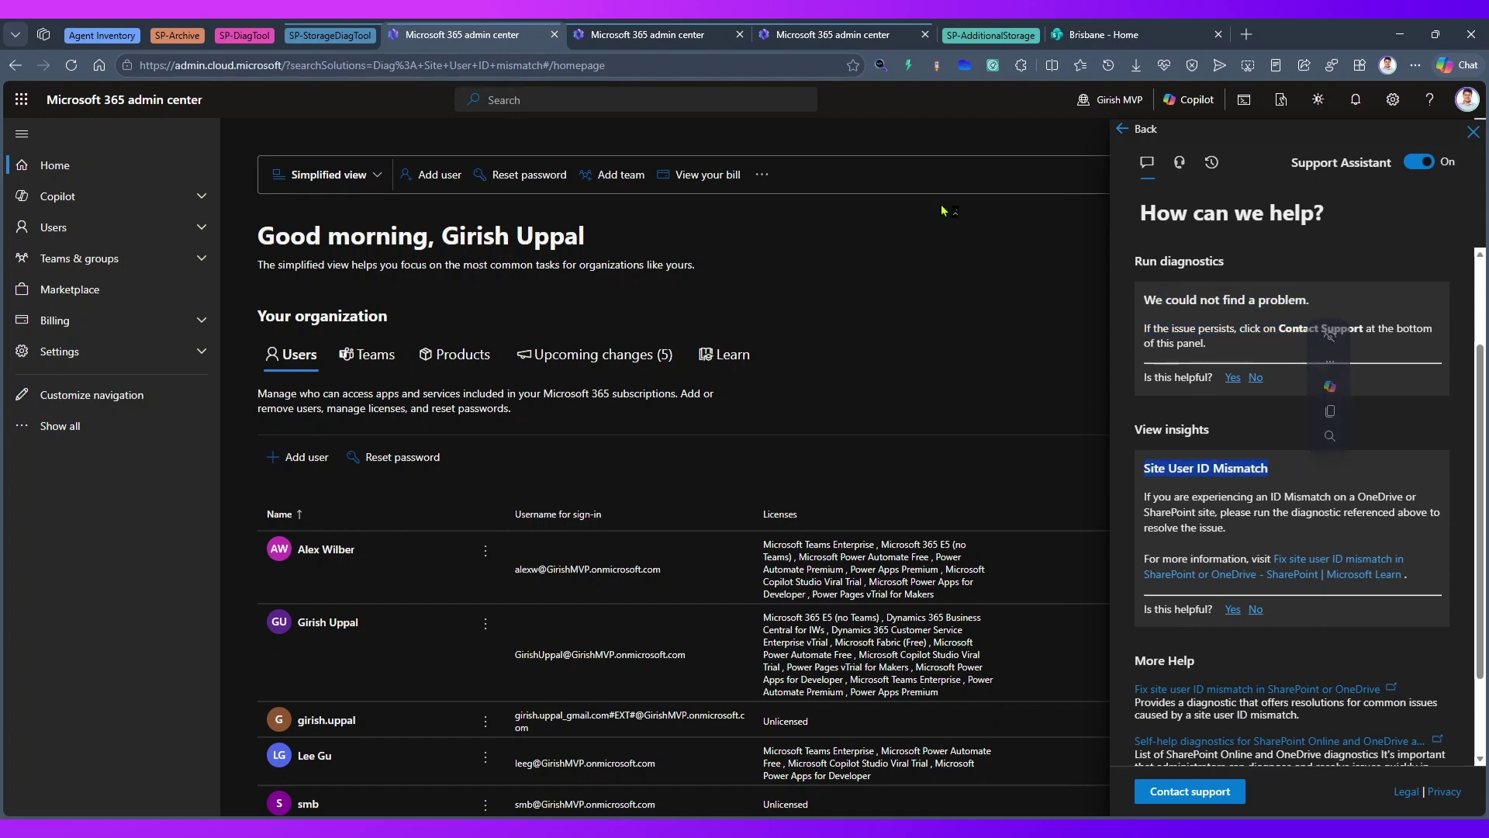
left_click(812, 36)
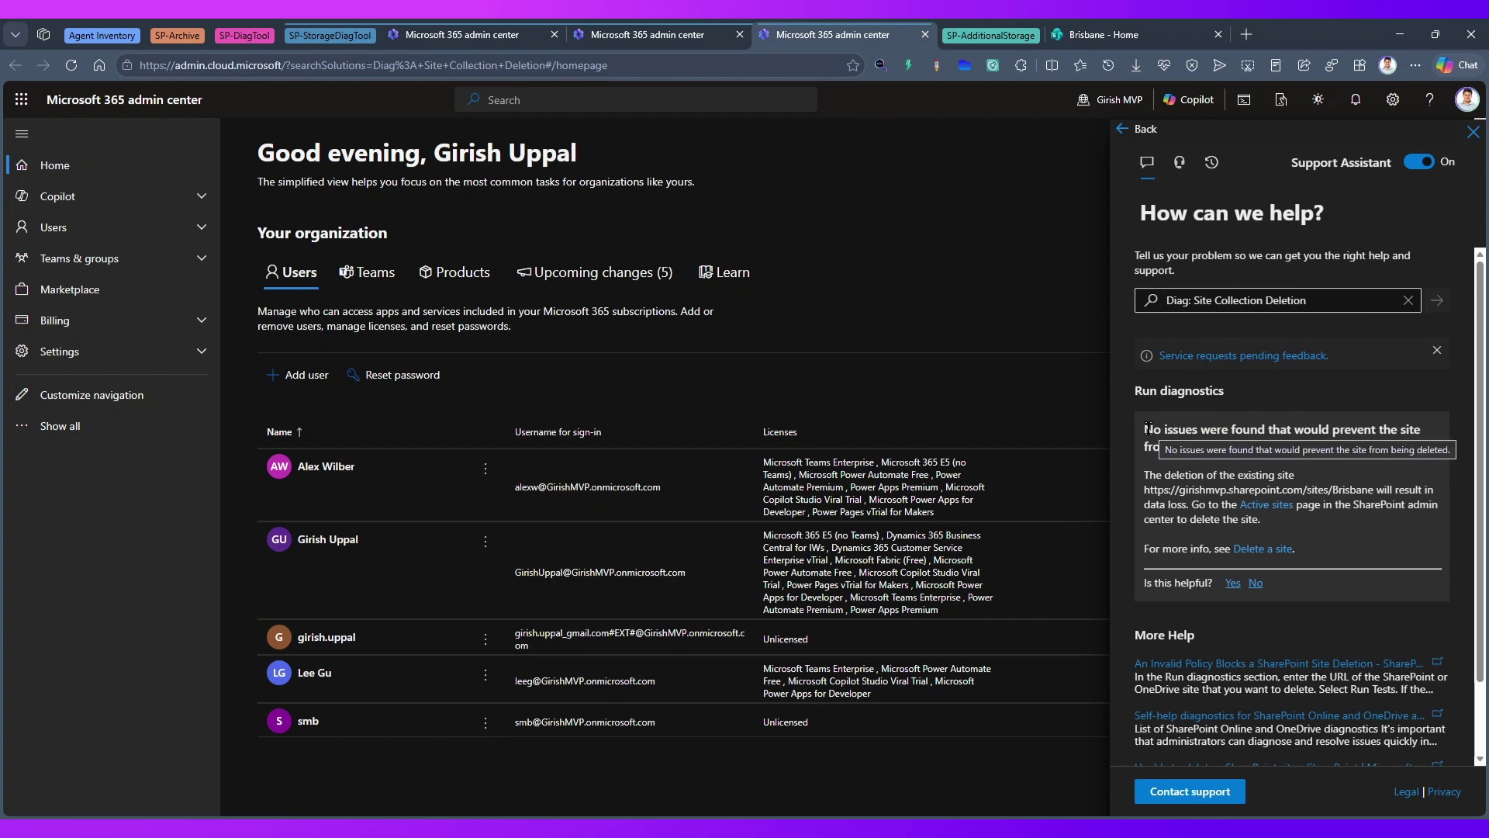
left_click_drag(1143, 429, 1259, 450)
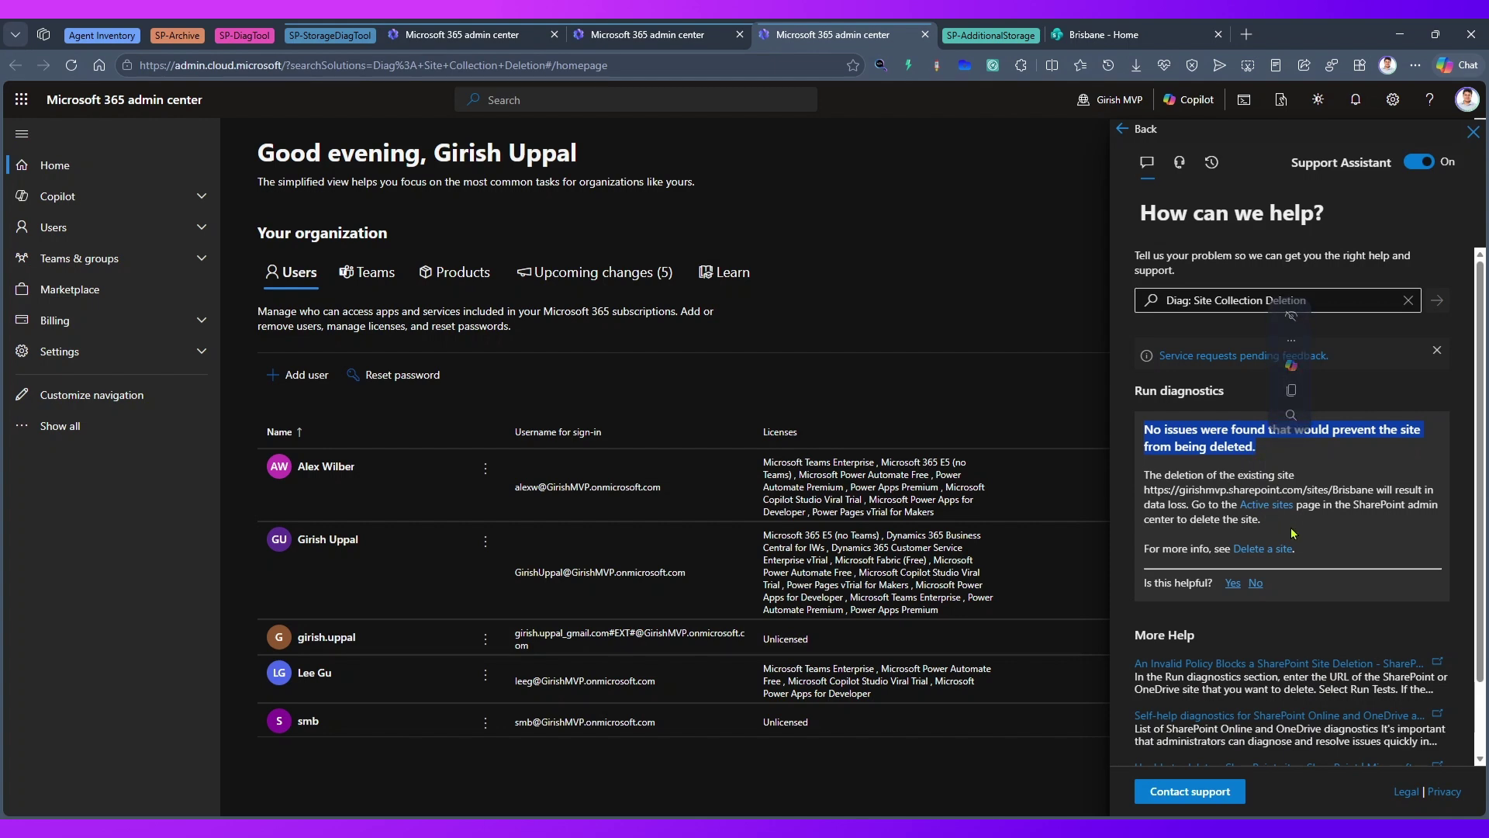
left_click(1316, 479)
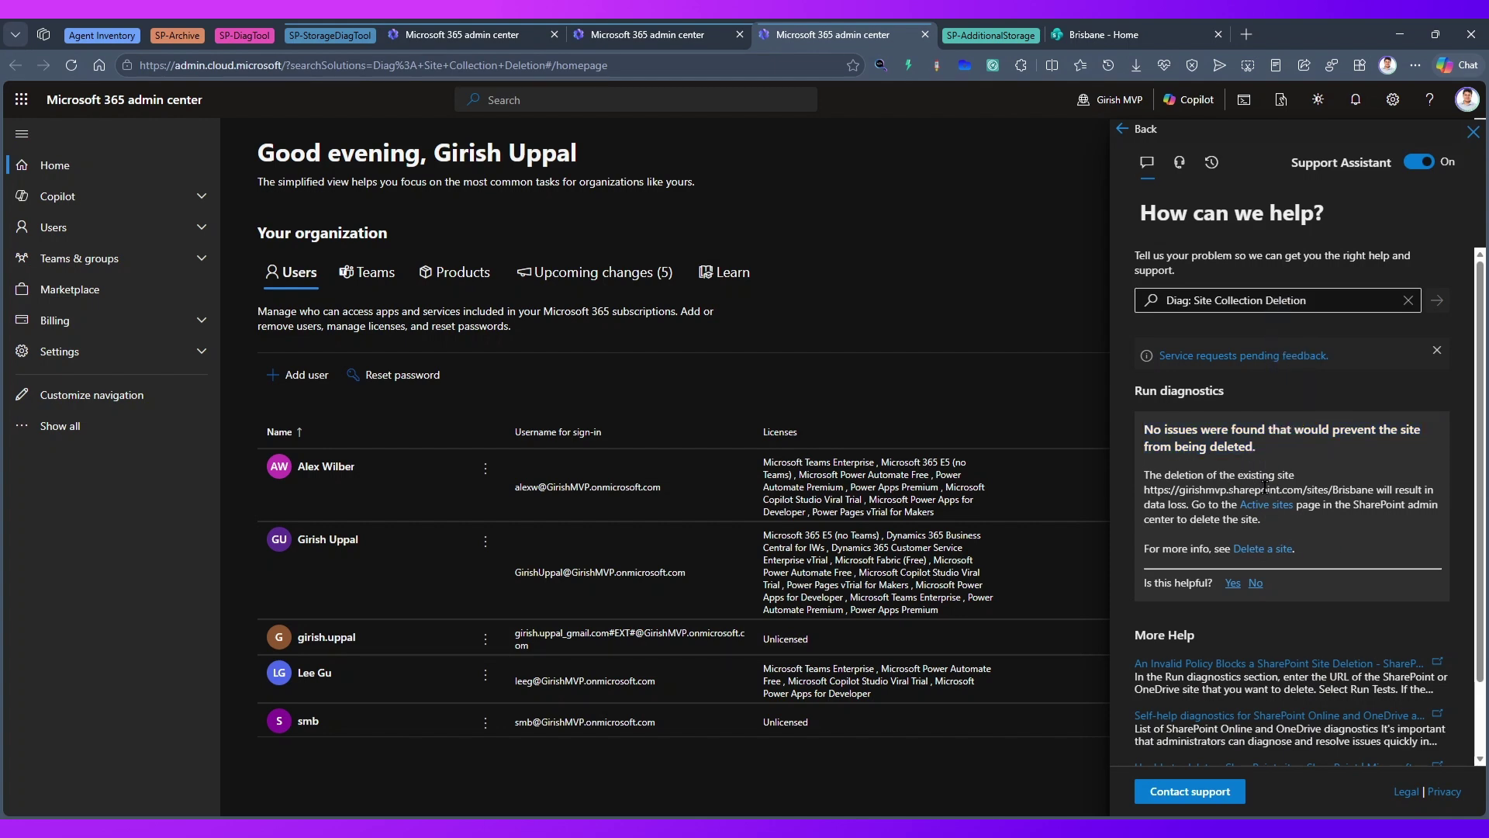
left_click(619, 39)
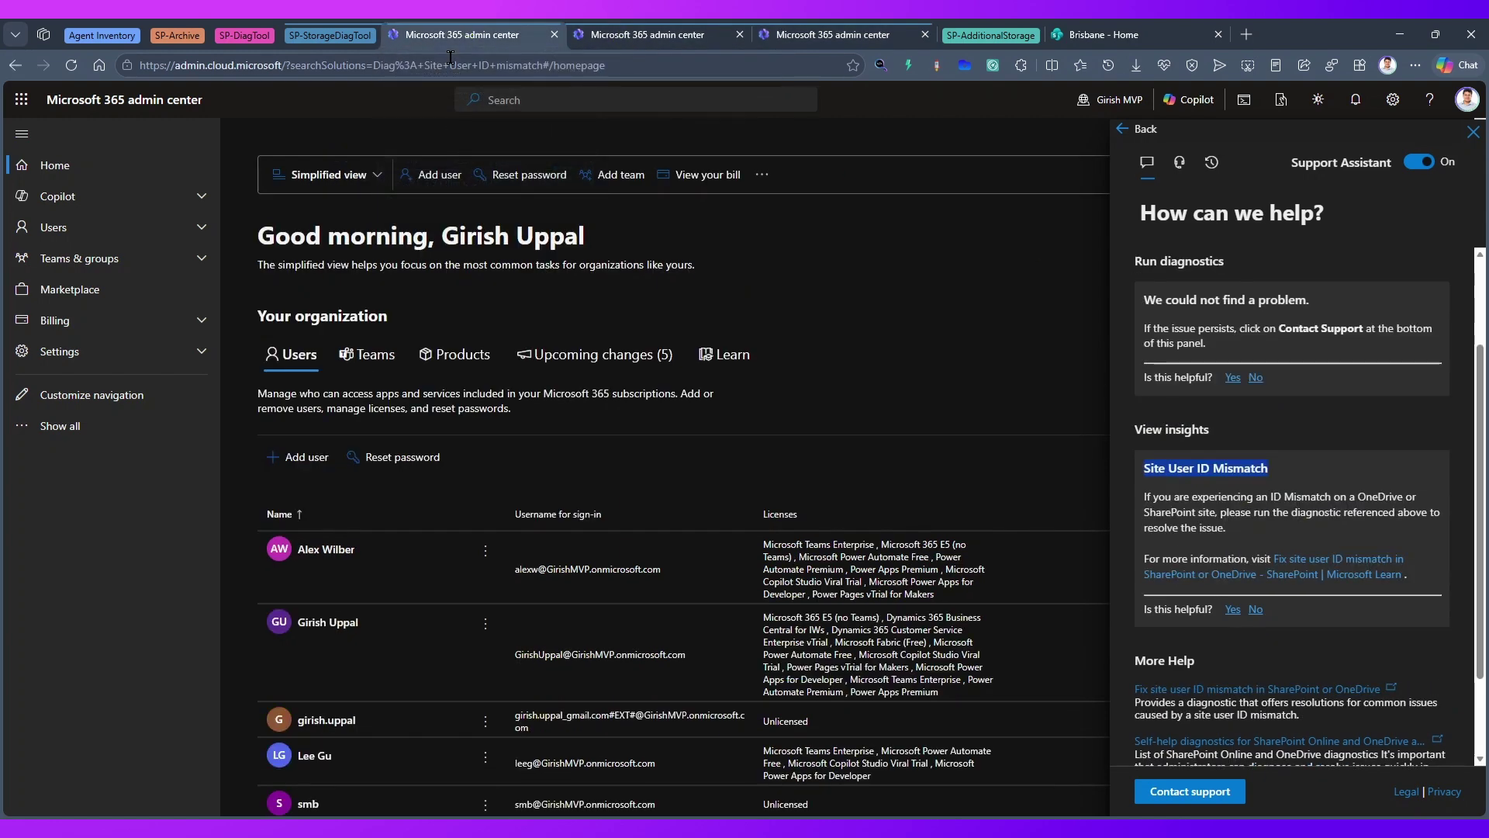
left_click(15, 62)
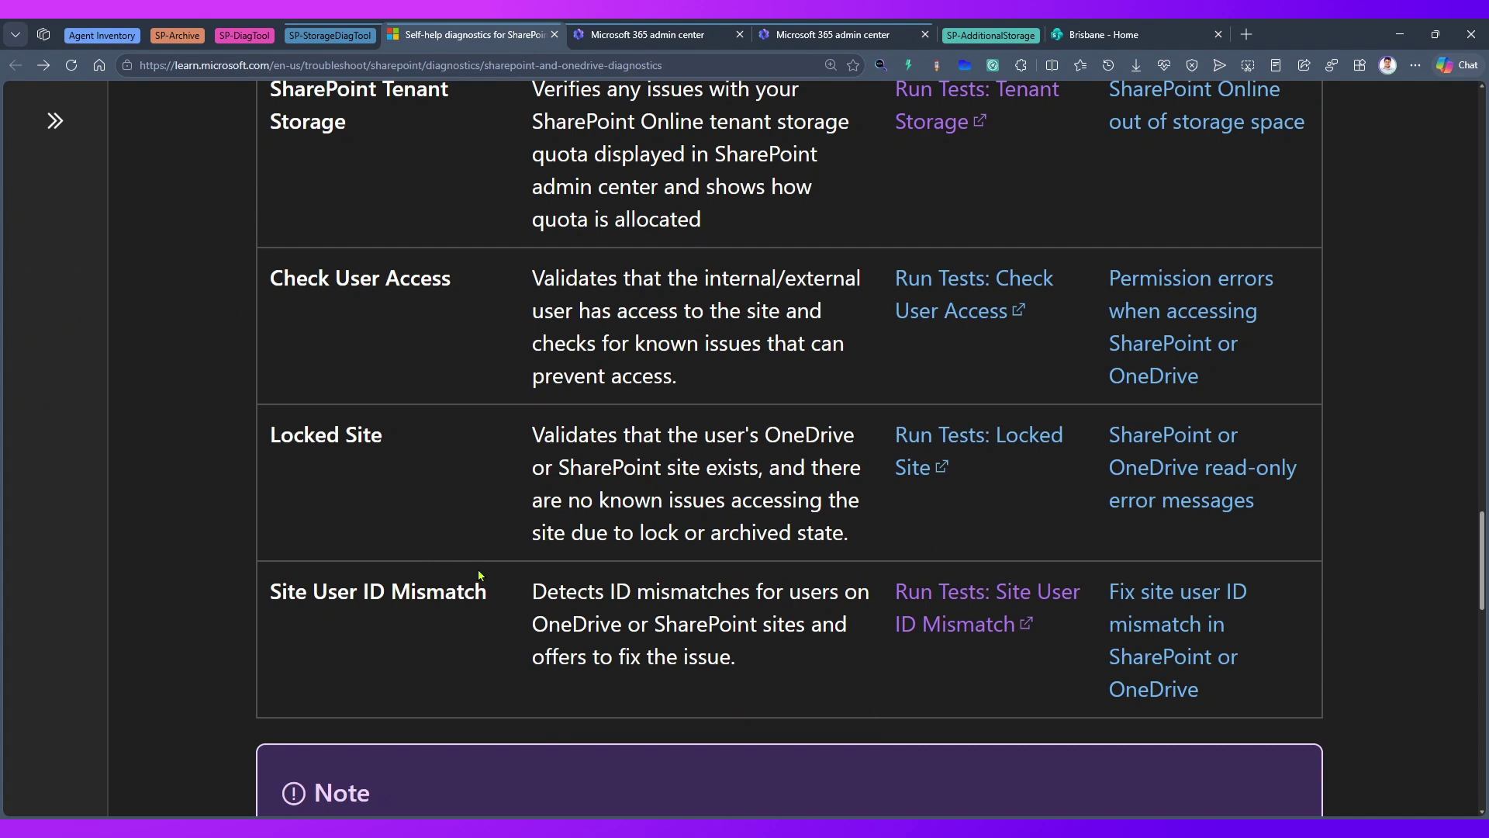
- Launch the 'OneDrive Storage Limited to 5 TB' test from the Learn table and open it in the admin center
scroll(479, 575, "up", 5)
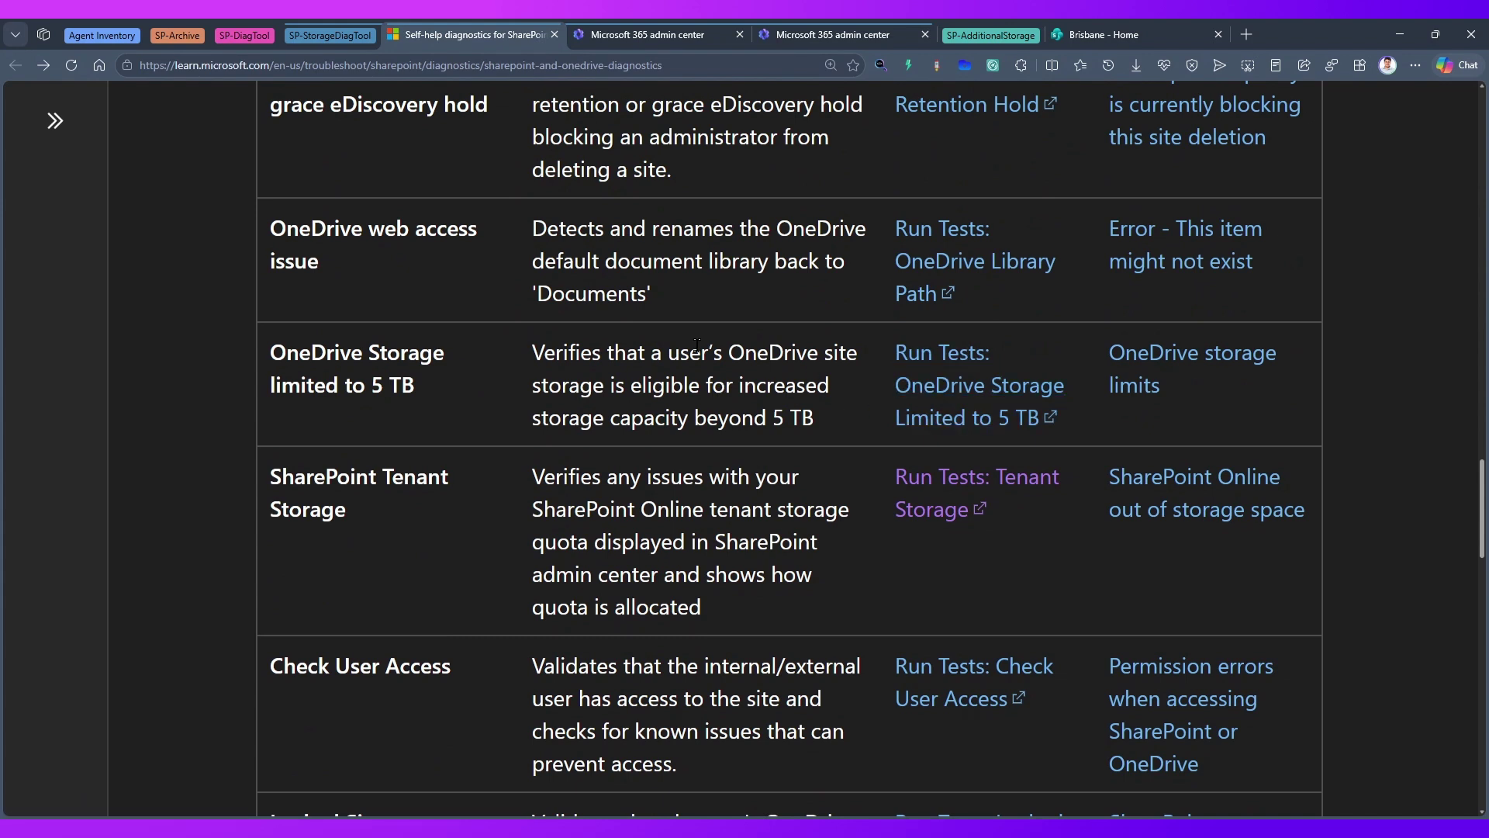
left_click(945, 420)
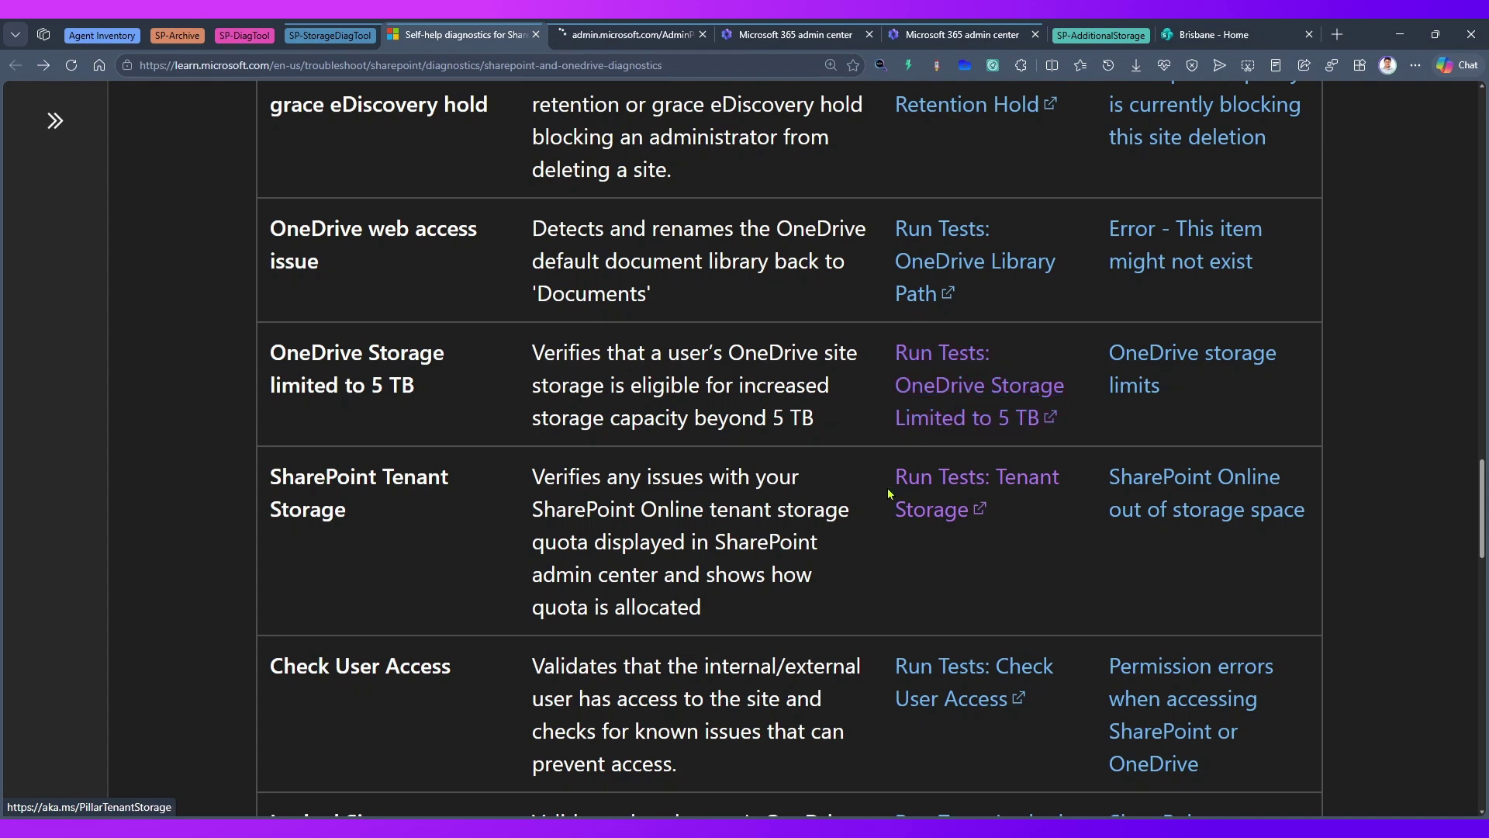
left_click(613, 37)
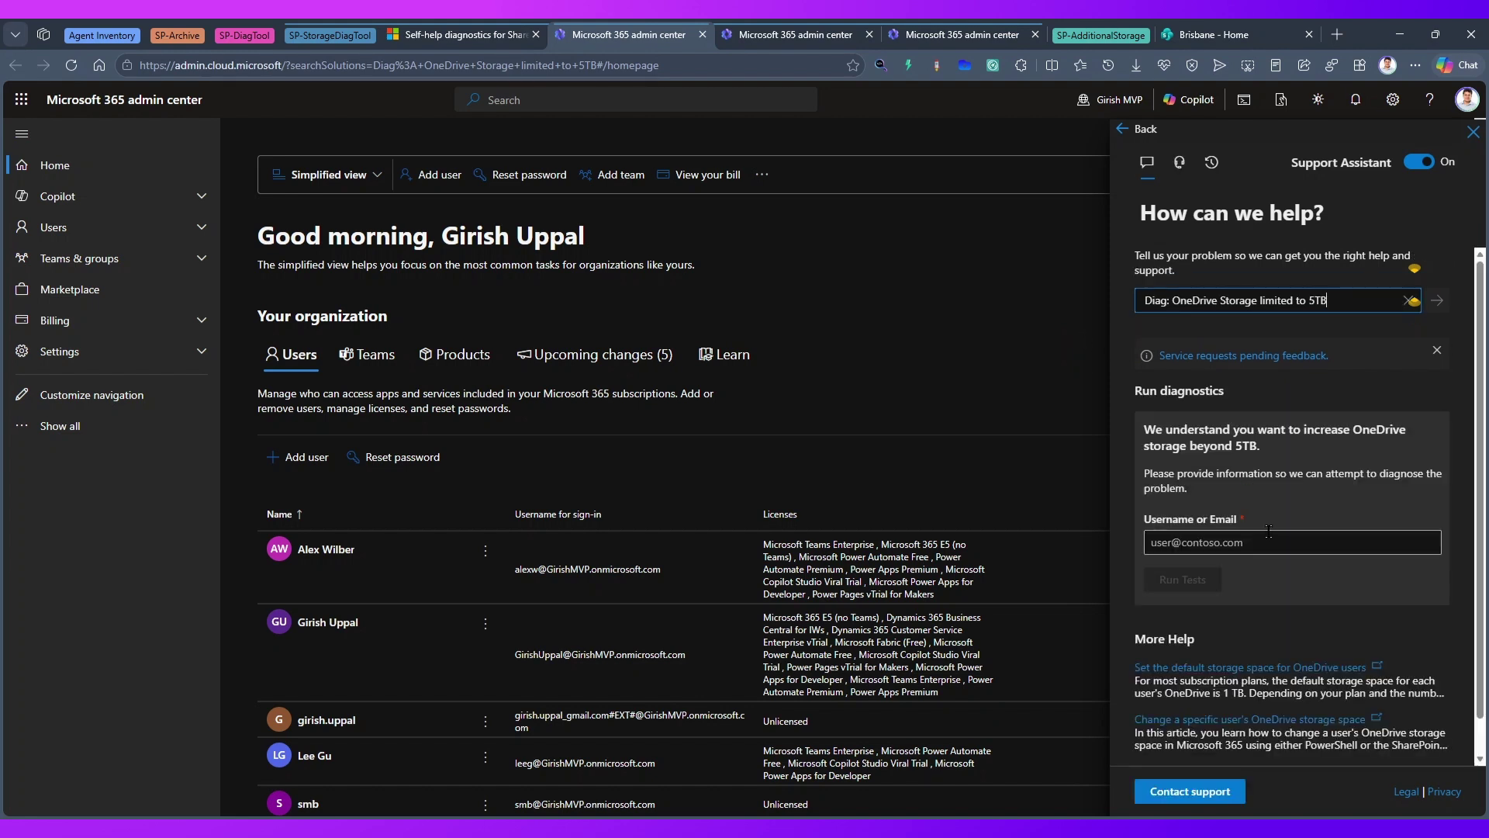
left_click(1253, 542)
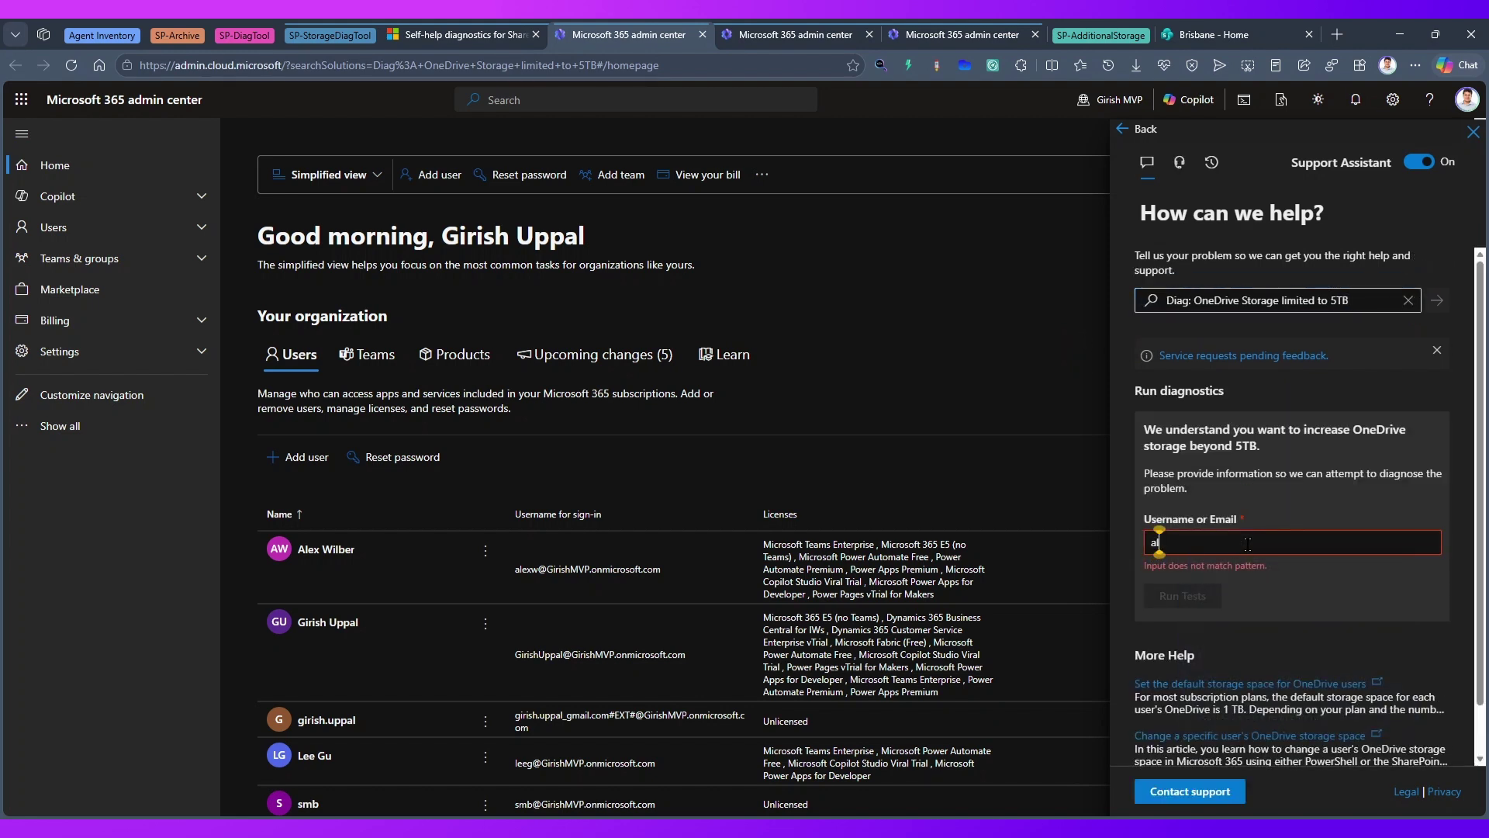
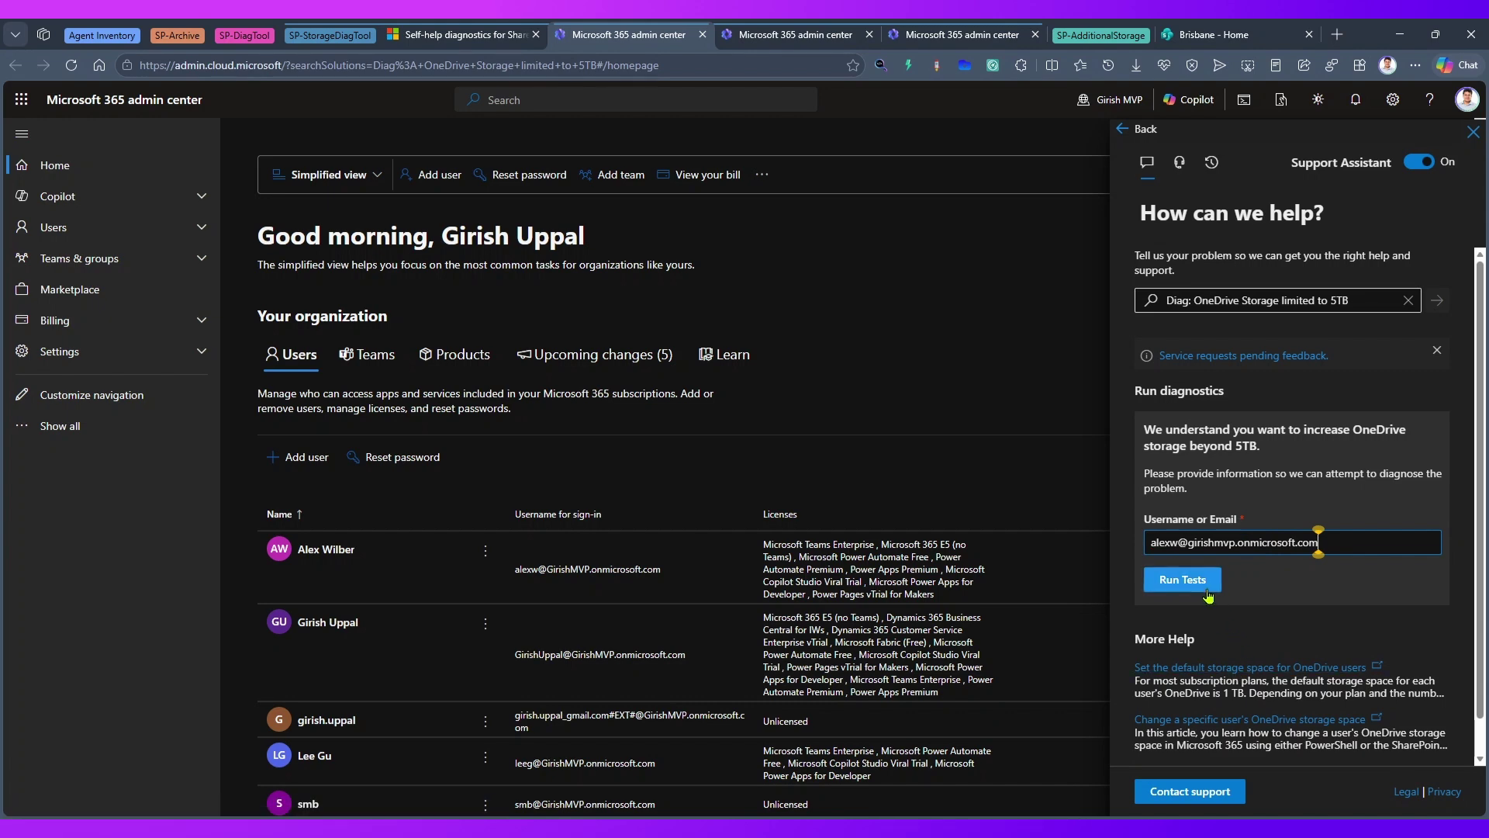
- Run the OneDrive 5 TB storage test for the user's email address, then return to the Learn diagnostics table
left_click(1197, 581)
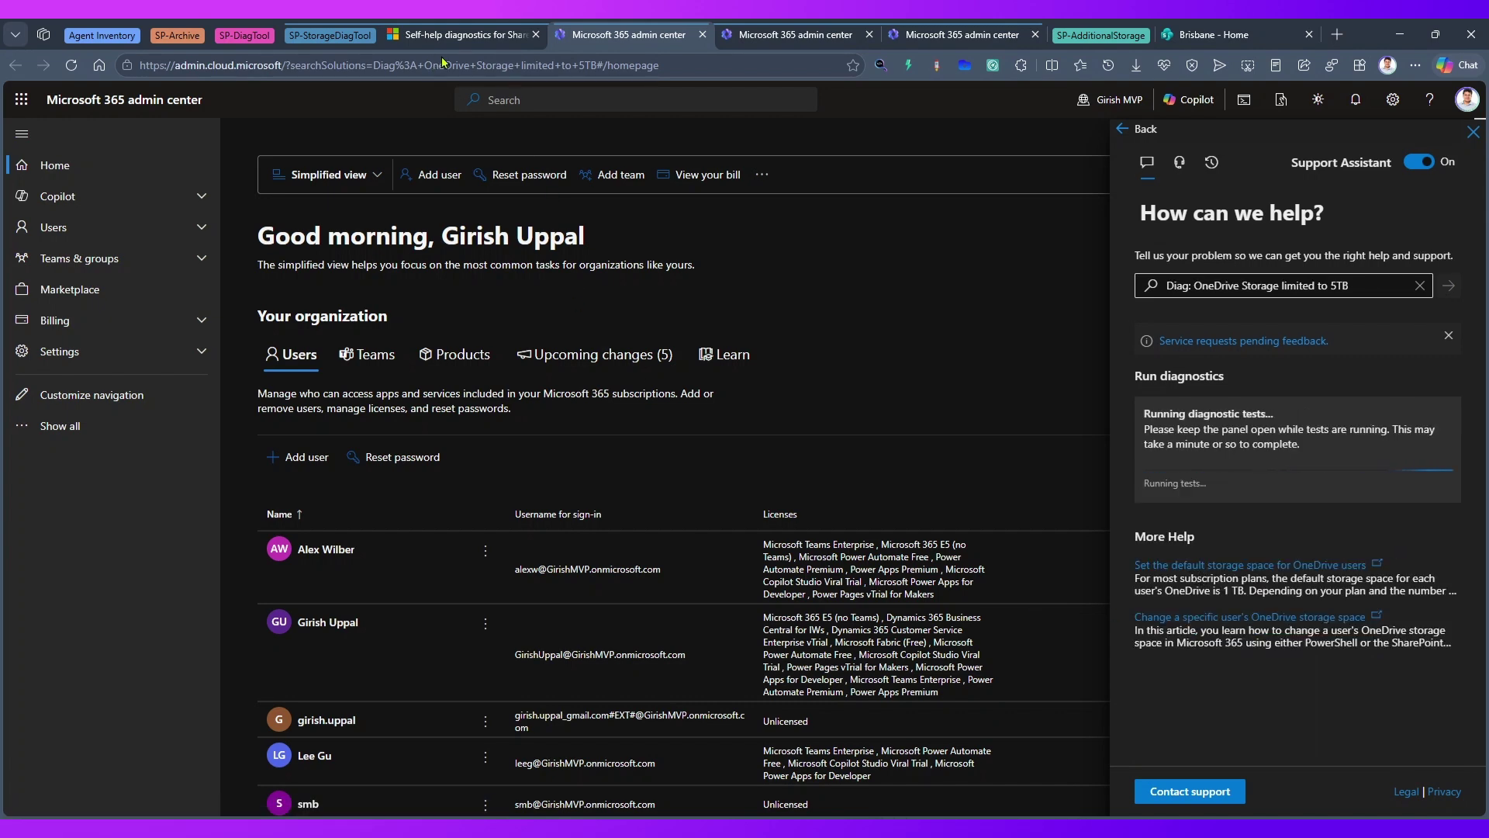
left_click(449, 35)
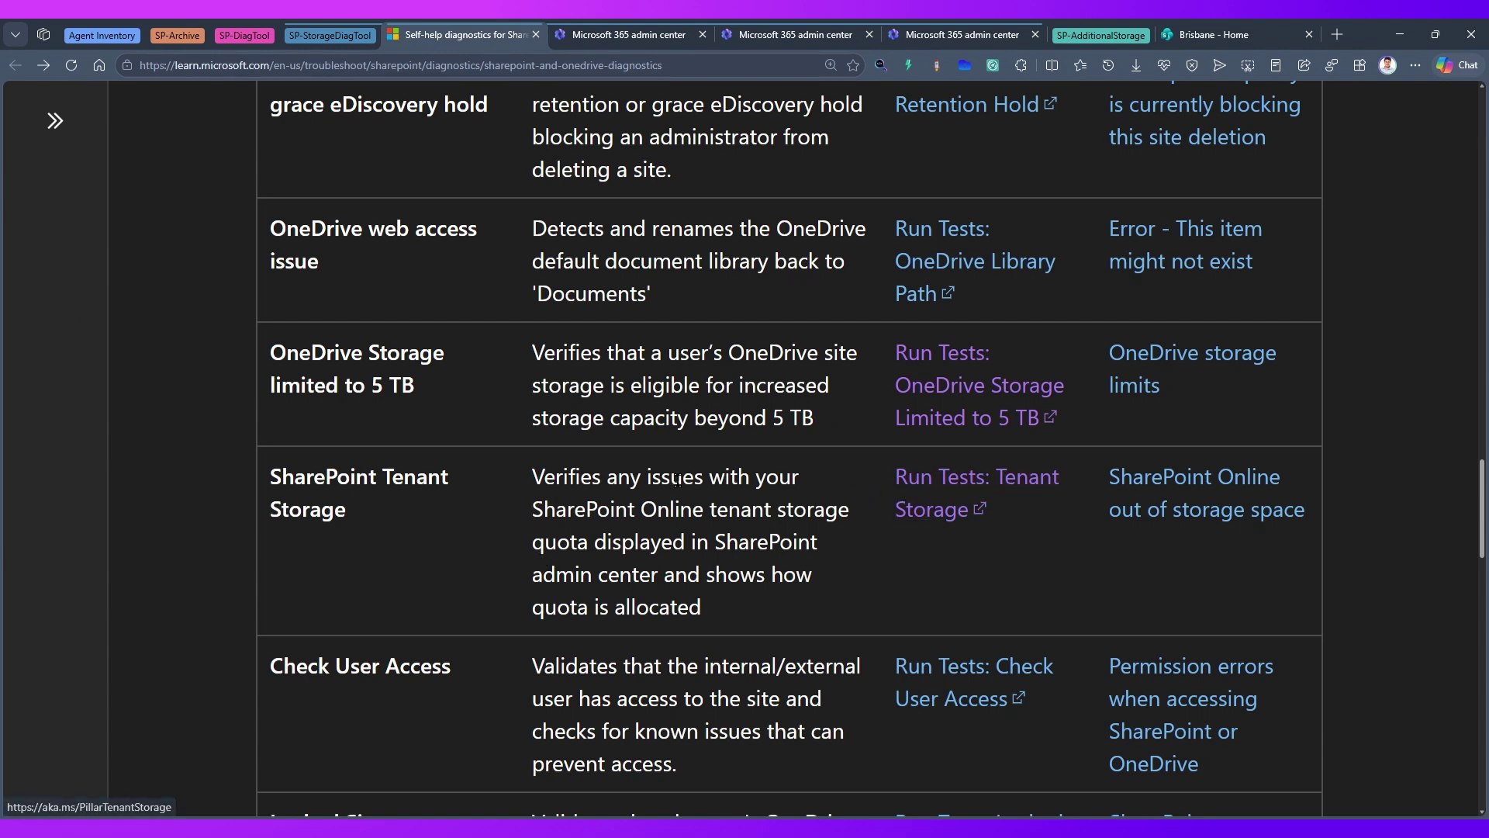
- Highlight the SharePoint Tenant Storage description and open its Run Tests link in a new tab
left_click_drag(641, 476, 768, 589)
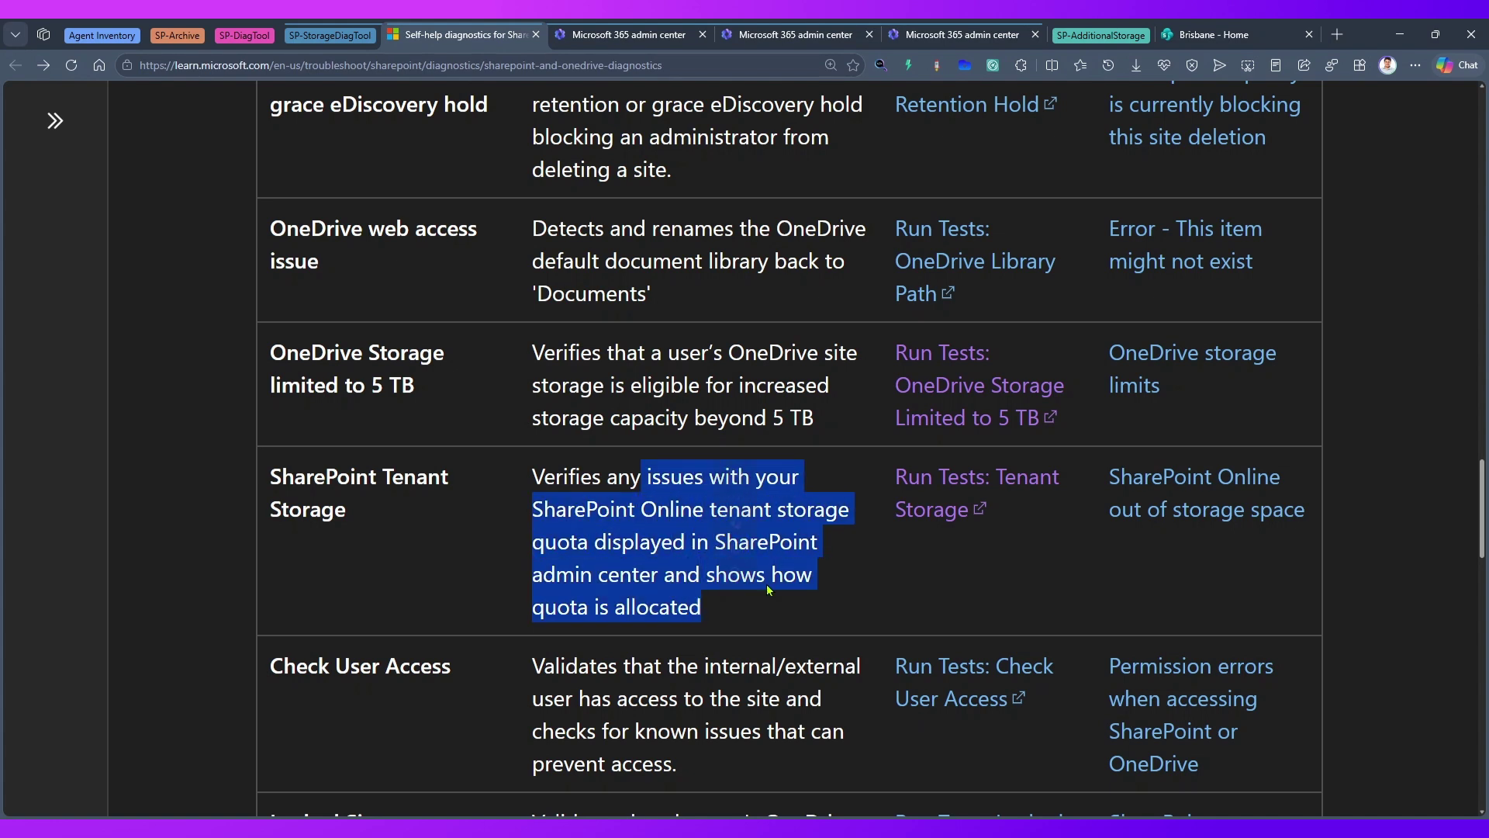
middle_click(936, 487)
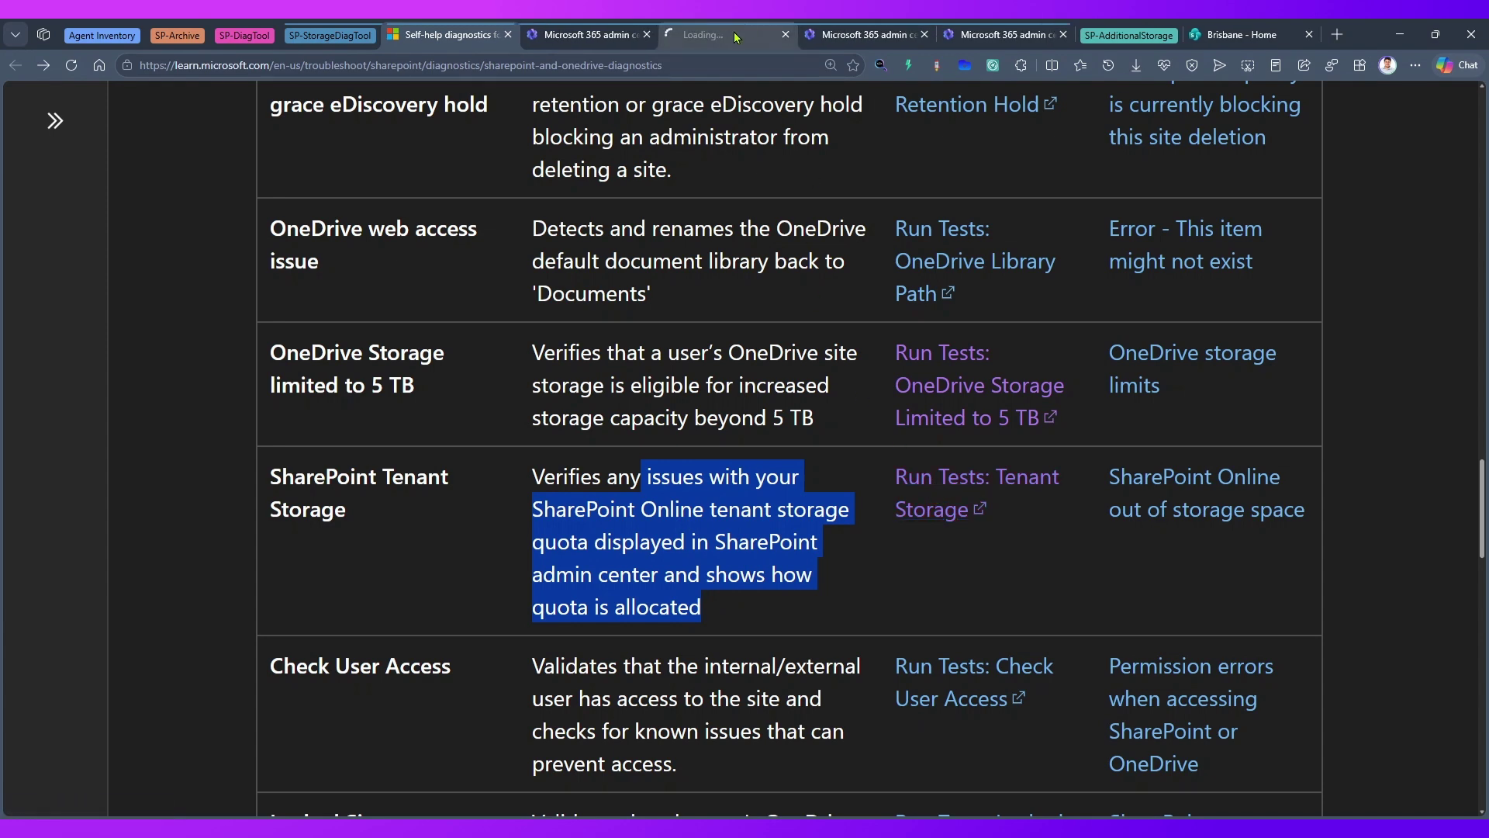
left_click(731, 41)
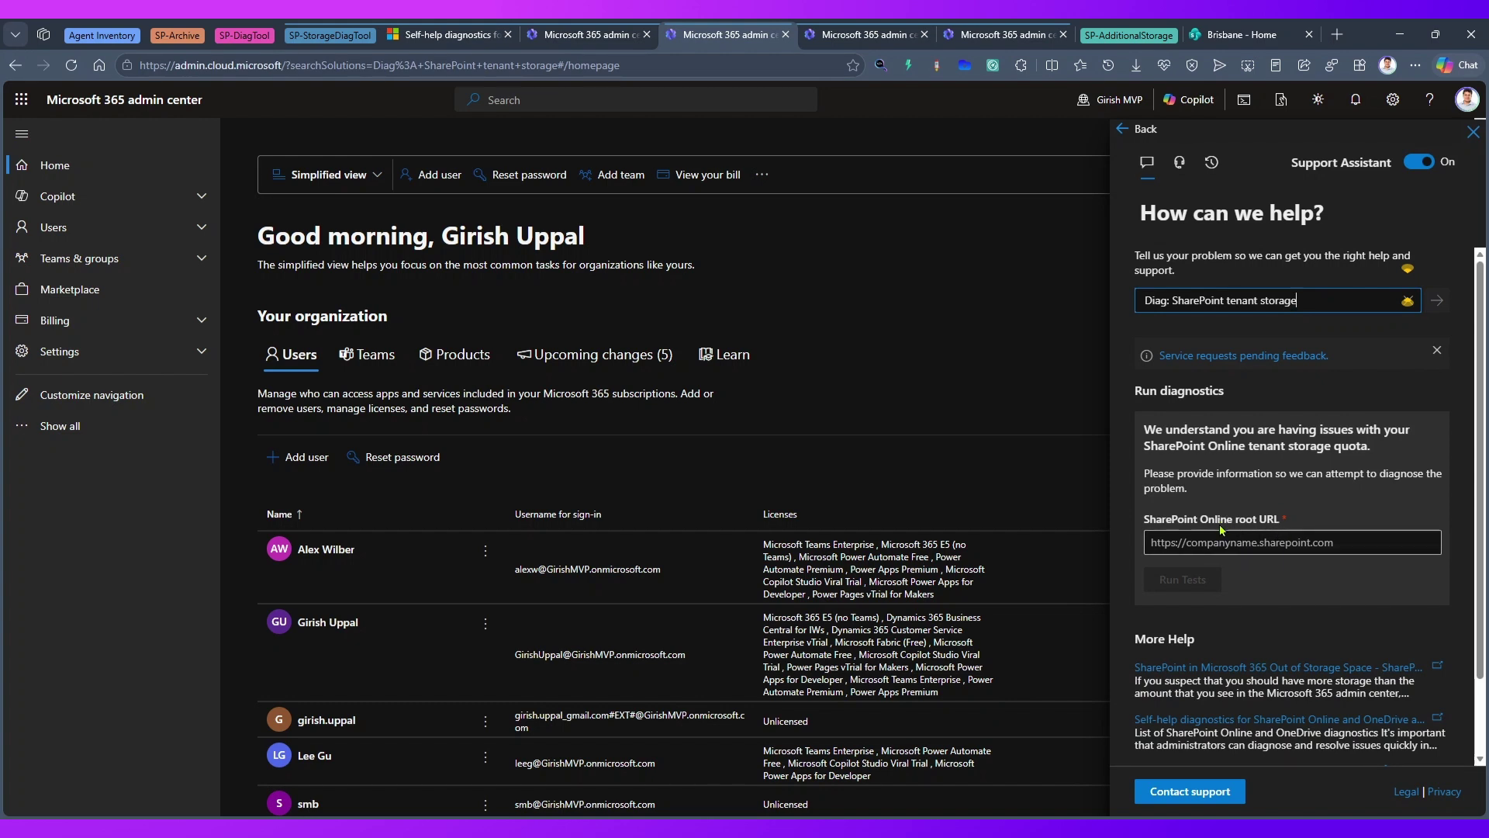
- Copy the tenant root address from the Brisbane site's address bar
left_click(1241, 34)
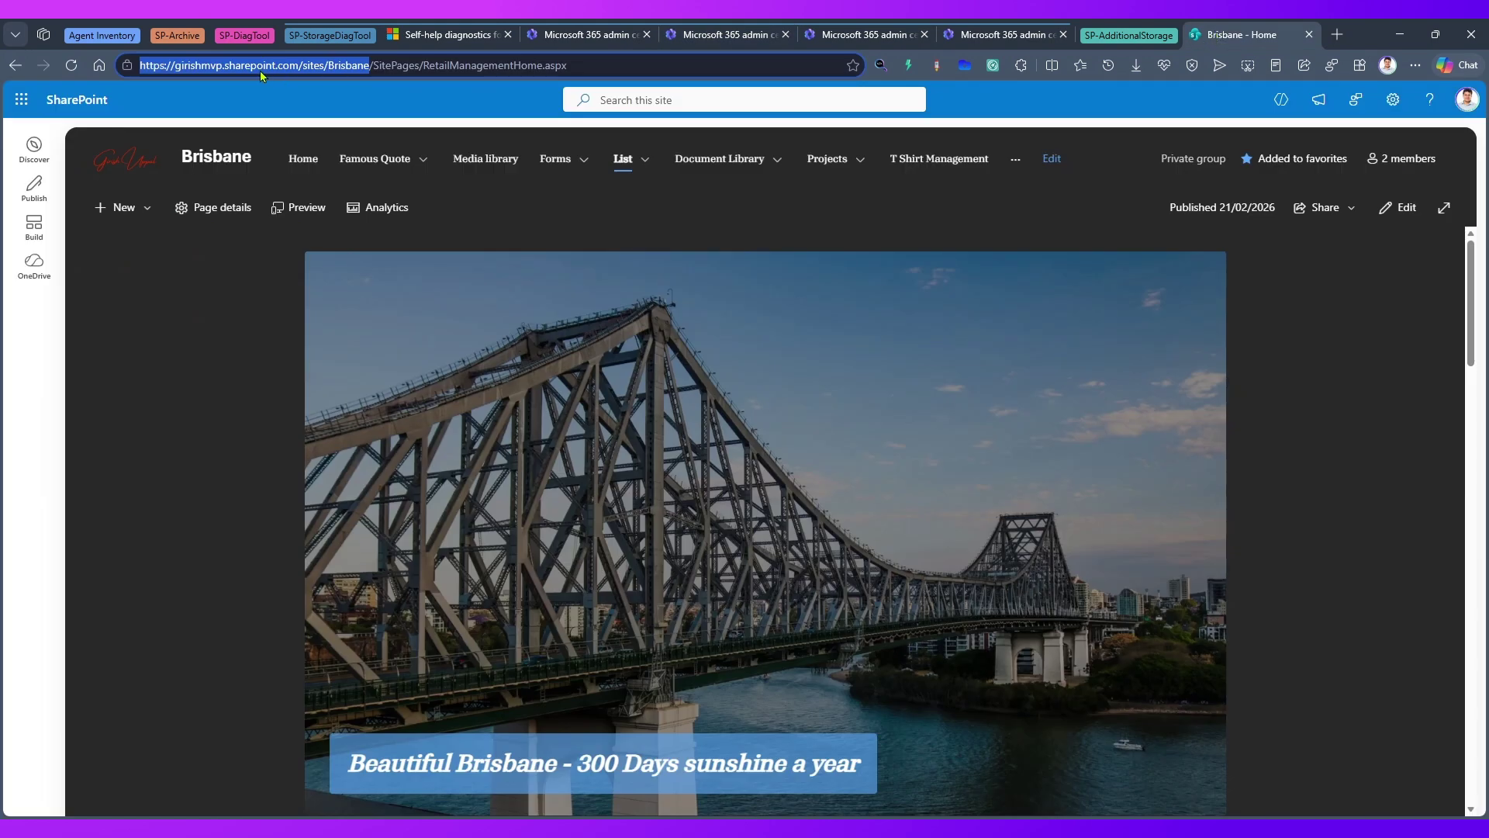
left_click(140, 71)
left_click_drag(300, 62, 120, 57)
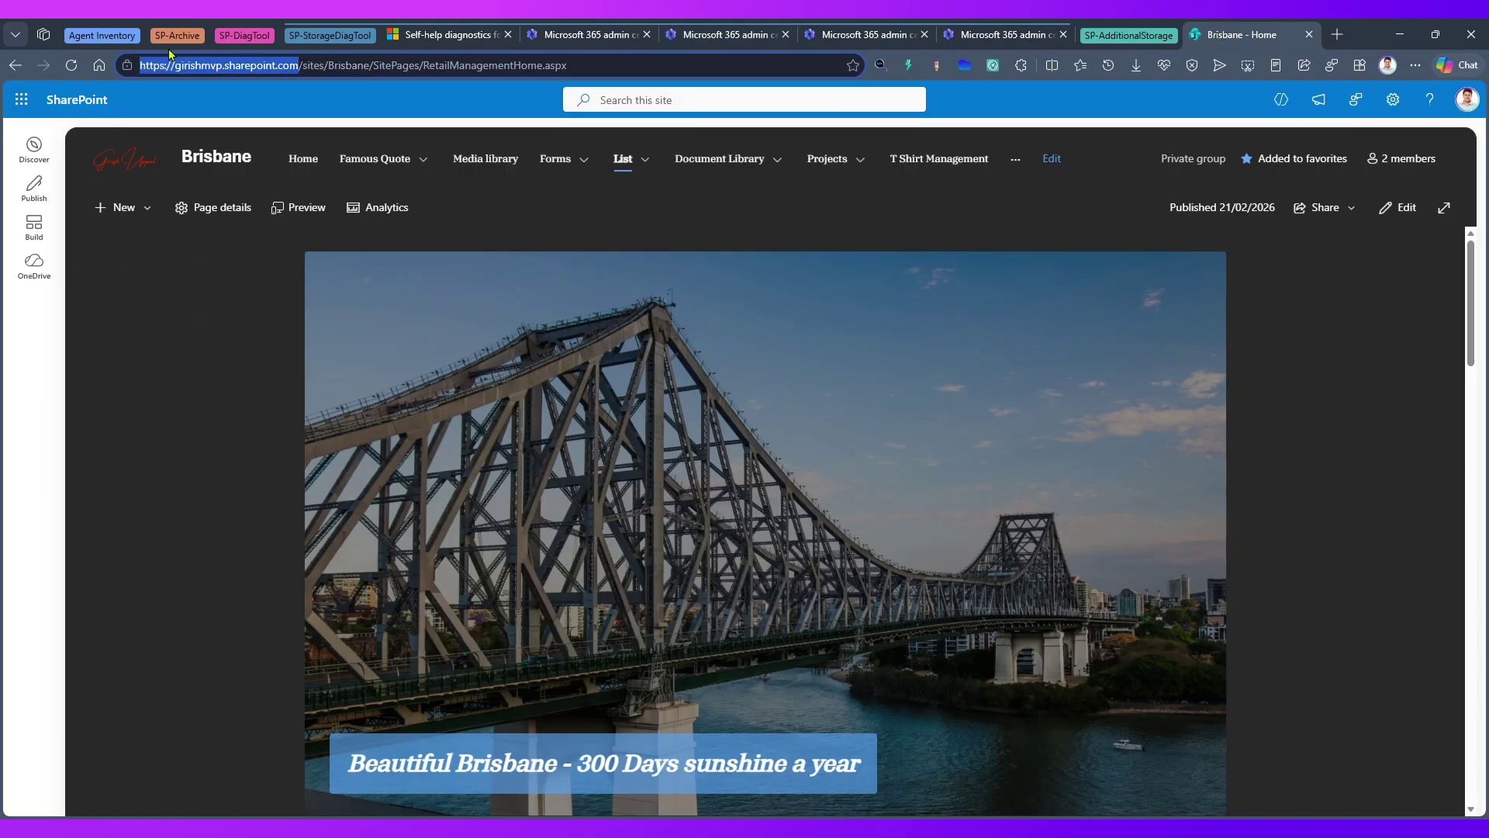
left_click(1049, 96)
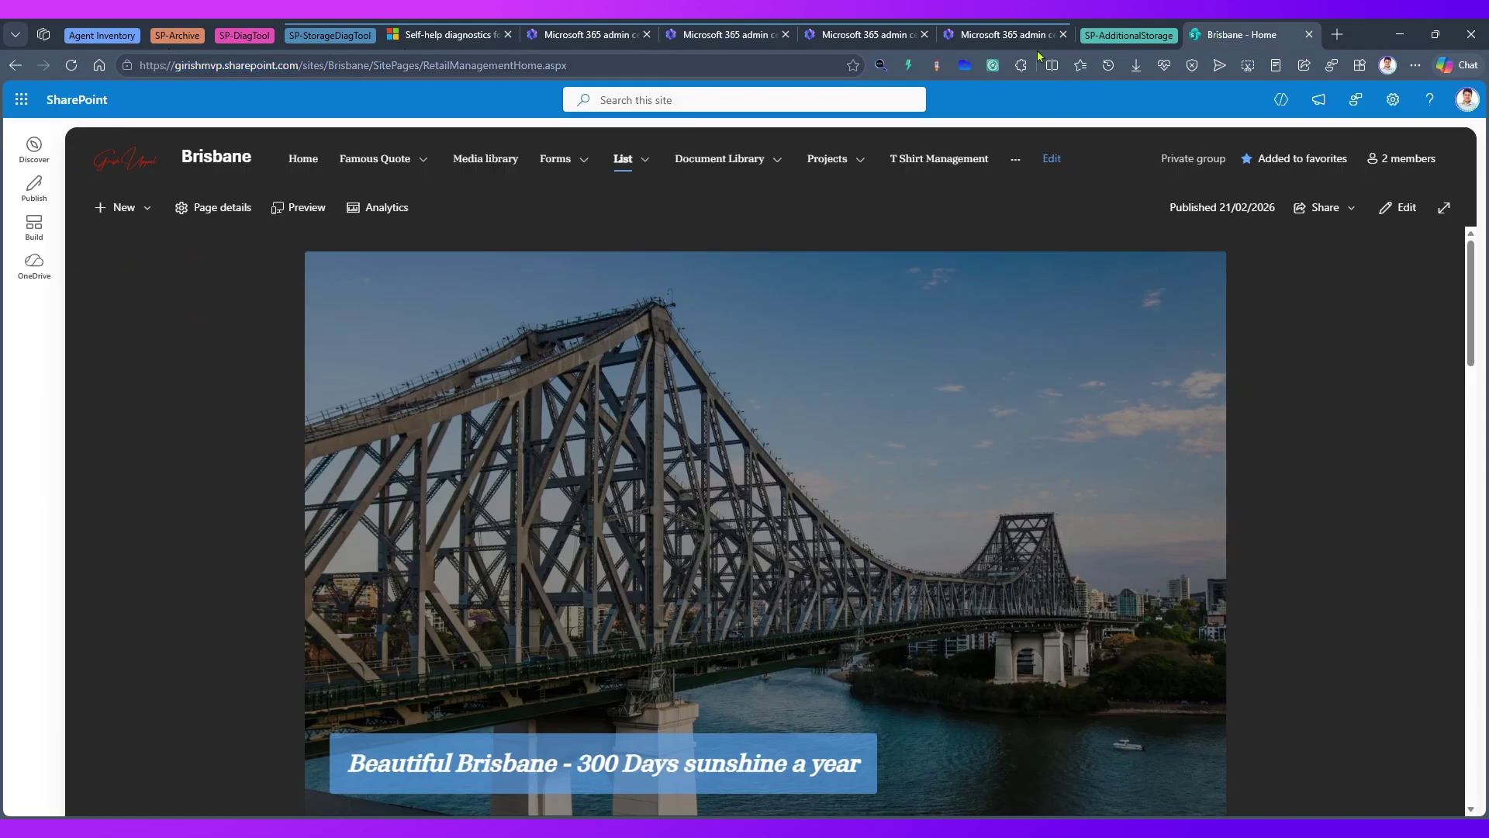
- Paste the address into the SharePoint Online root URL field, trim it to the root, and run the tests
left_click(582, 35)
left_click(675, 35)
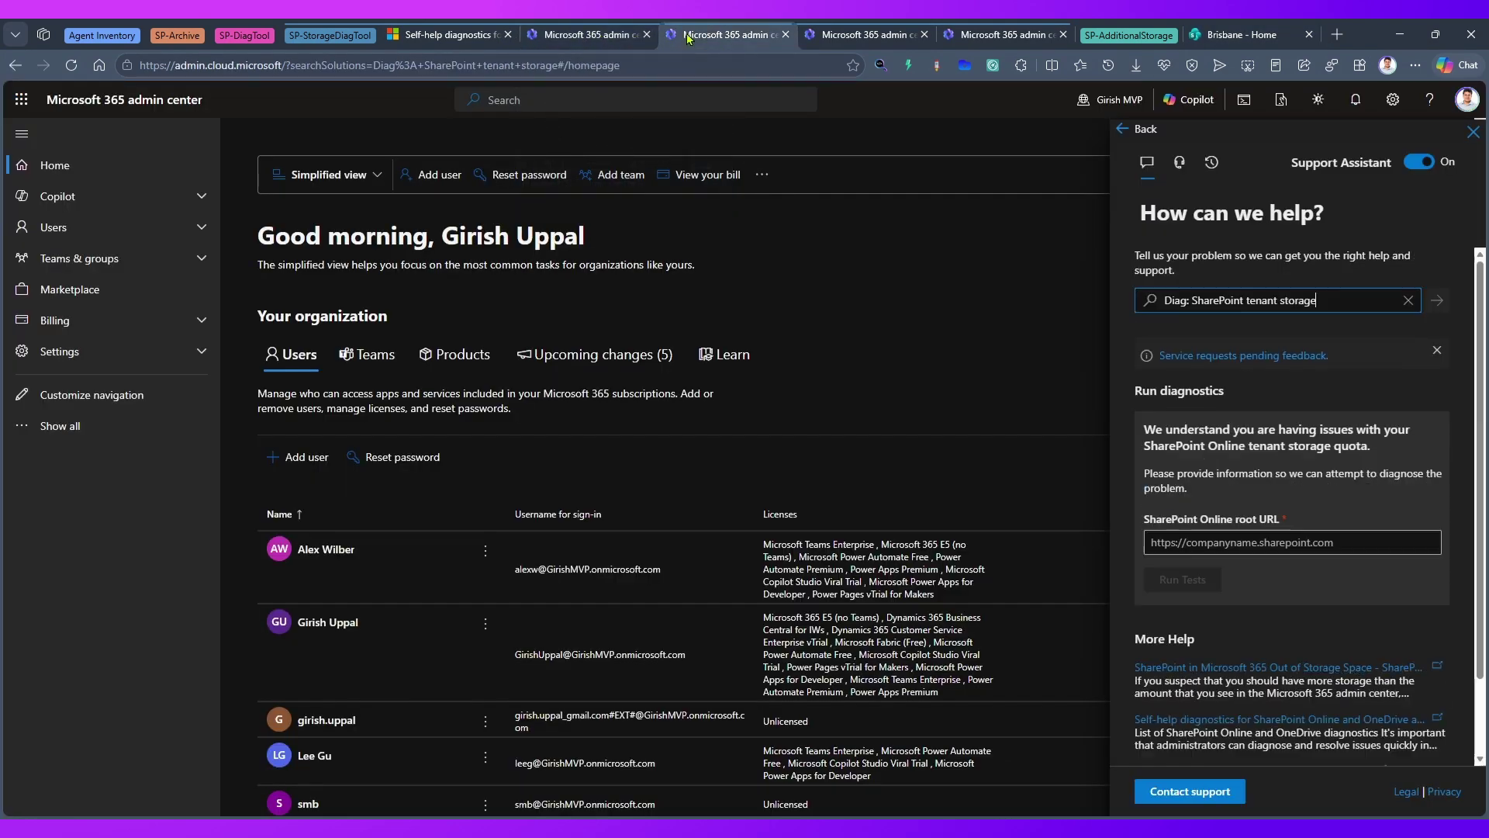
left_click(1238, 542)
type("https://girishmvp.sharepoint.com/sites/Brisbane")
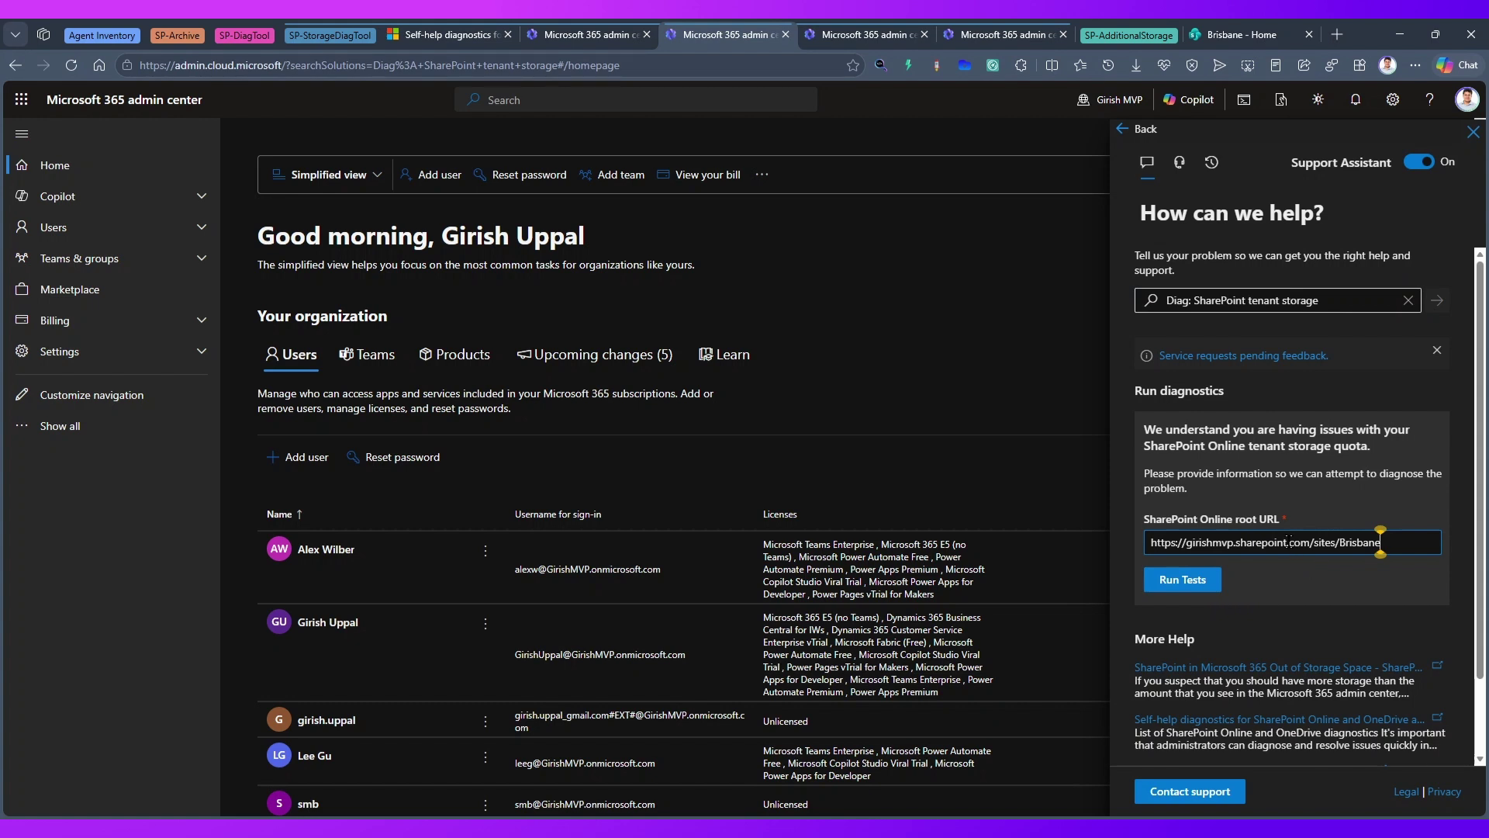
key("BackSpace")
key("BackSpace")
key("BackSpace")
key("BackSpace")
key("BackSpace")
key("BackSpace")
key("BackSpace")
key("BackSpace")
key("BackSpace")
key("BackSpace")
key("BackSpace")
key("BackSpace")
key("BackSpace")
key("BackSpace")
left_click(1182, 580)
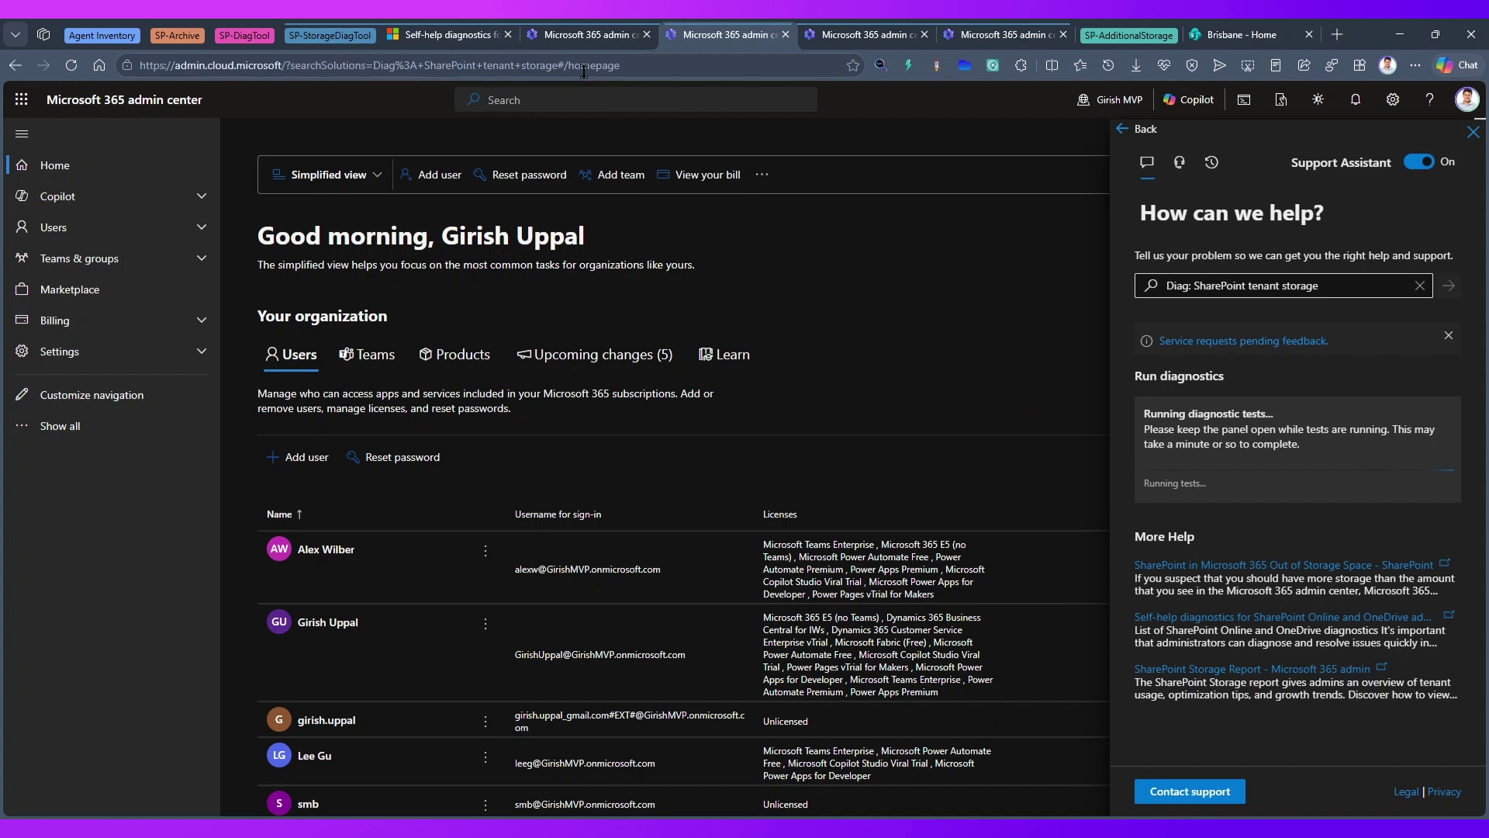
key("ctrl")
key("ctrl")
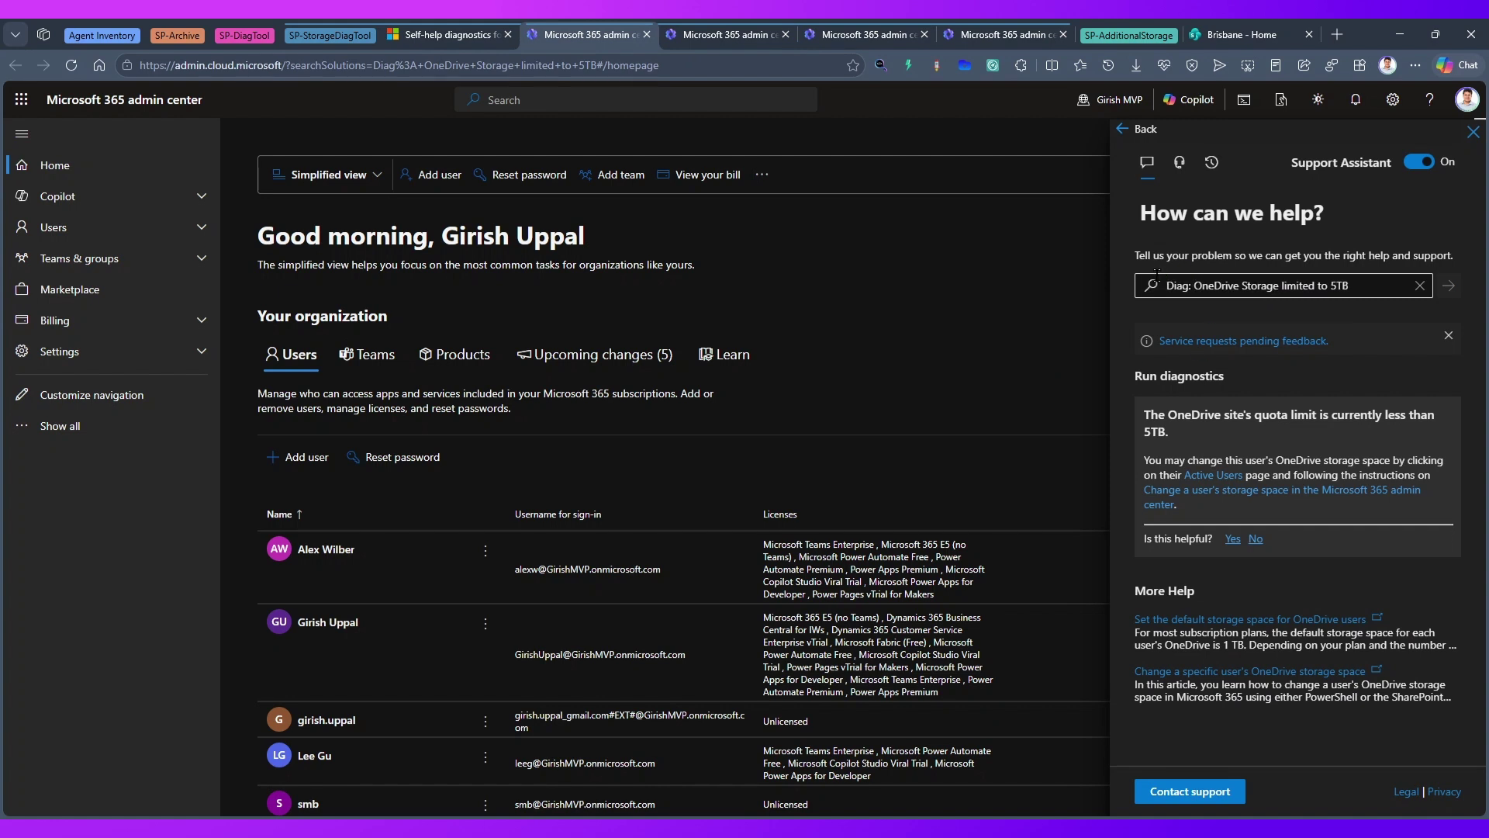
- Highlight the OneDrive below-5TB quota finding and storage advice, then view the tenant storage results
left_click(1202, 284)
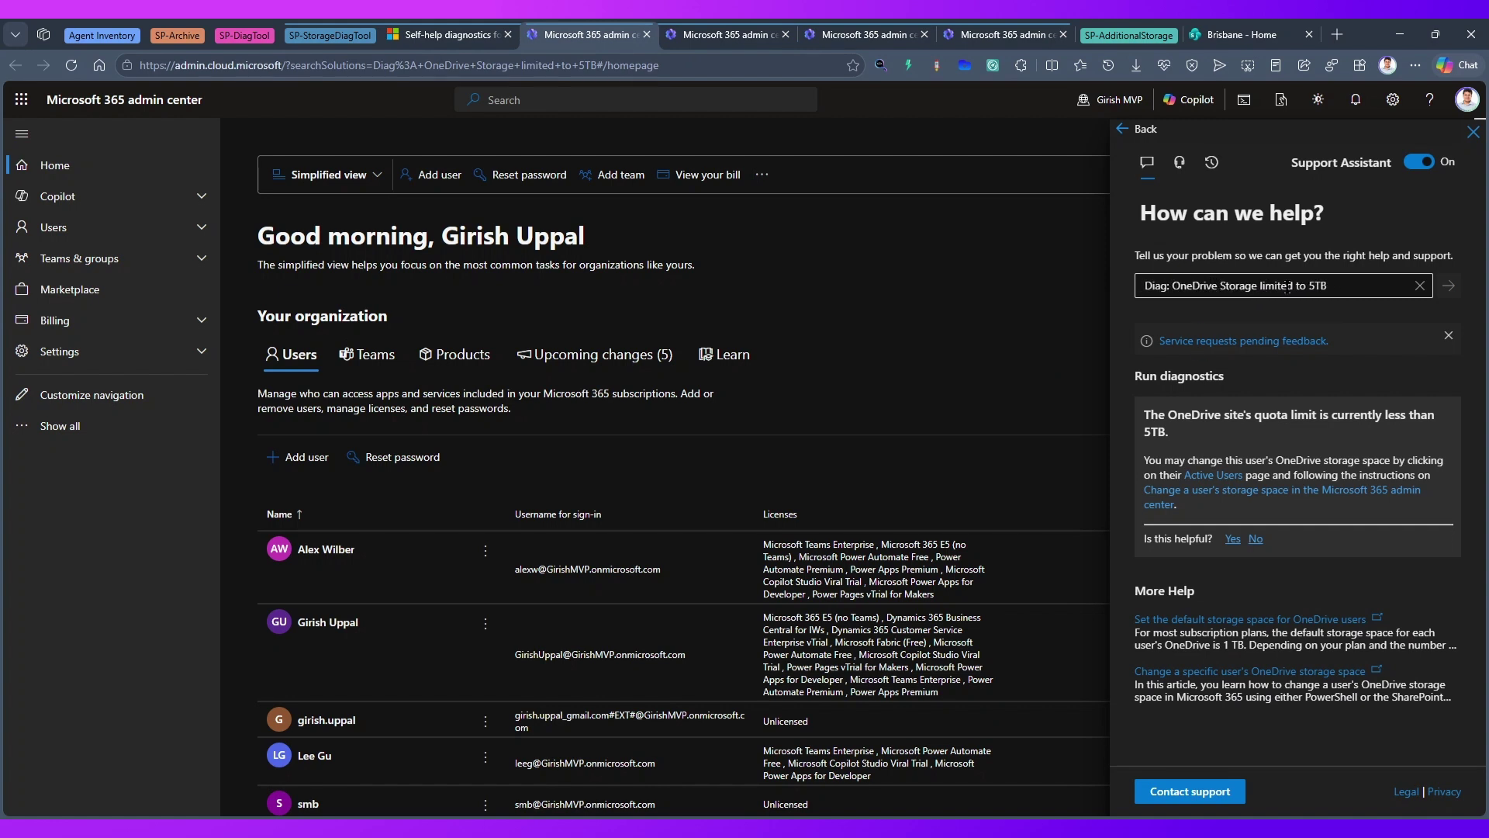
left_click(1298, 313)
left_click_drag(1149, 414, 1322, 435)
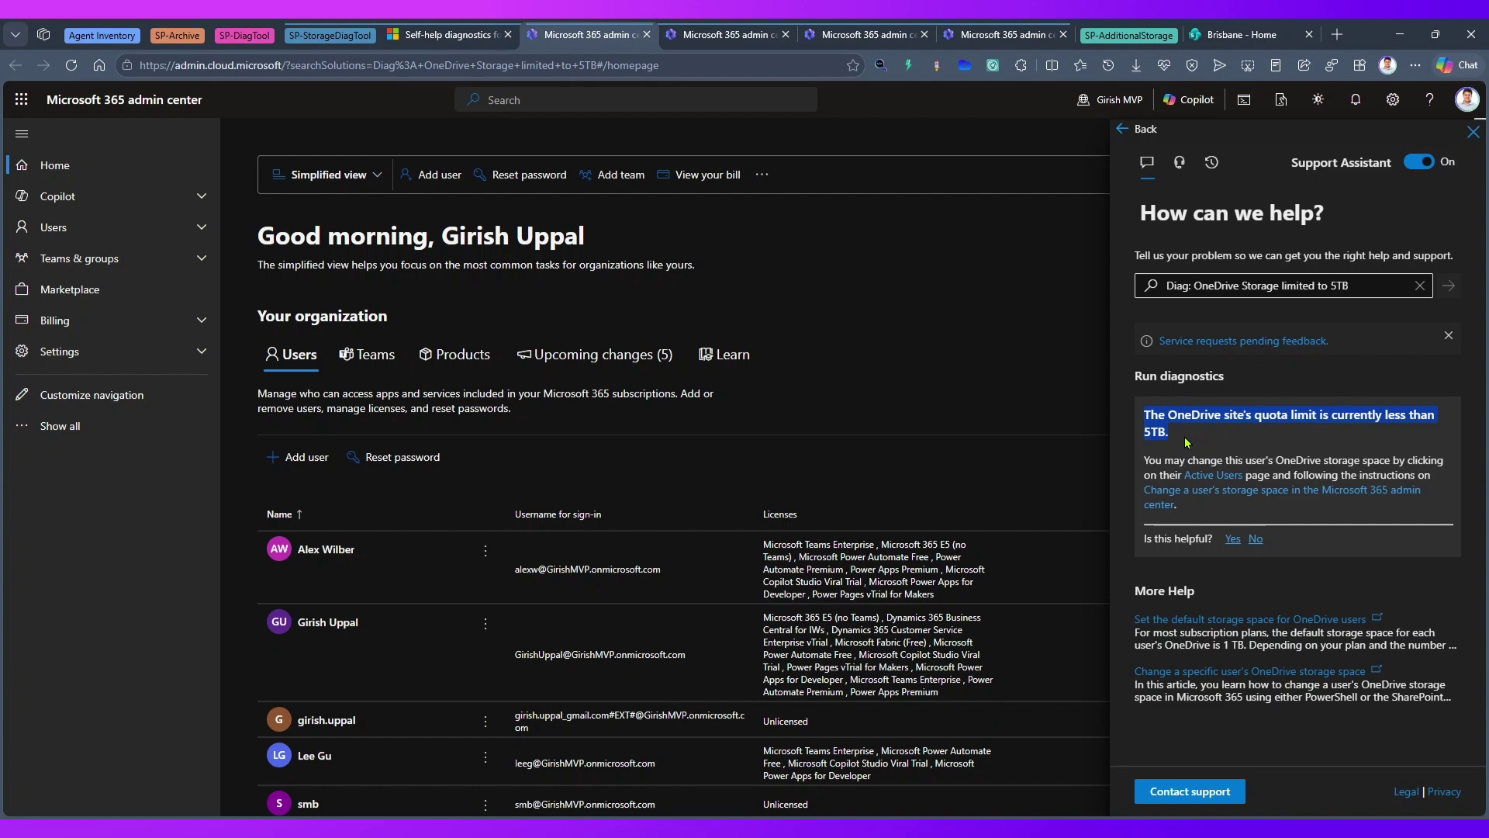
left_click_drag(1290, 460, 1216, 539)
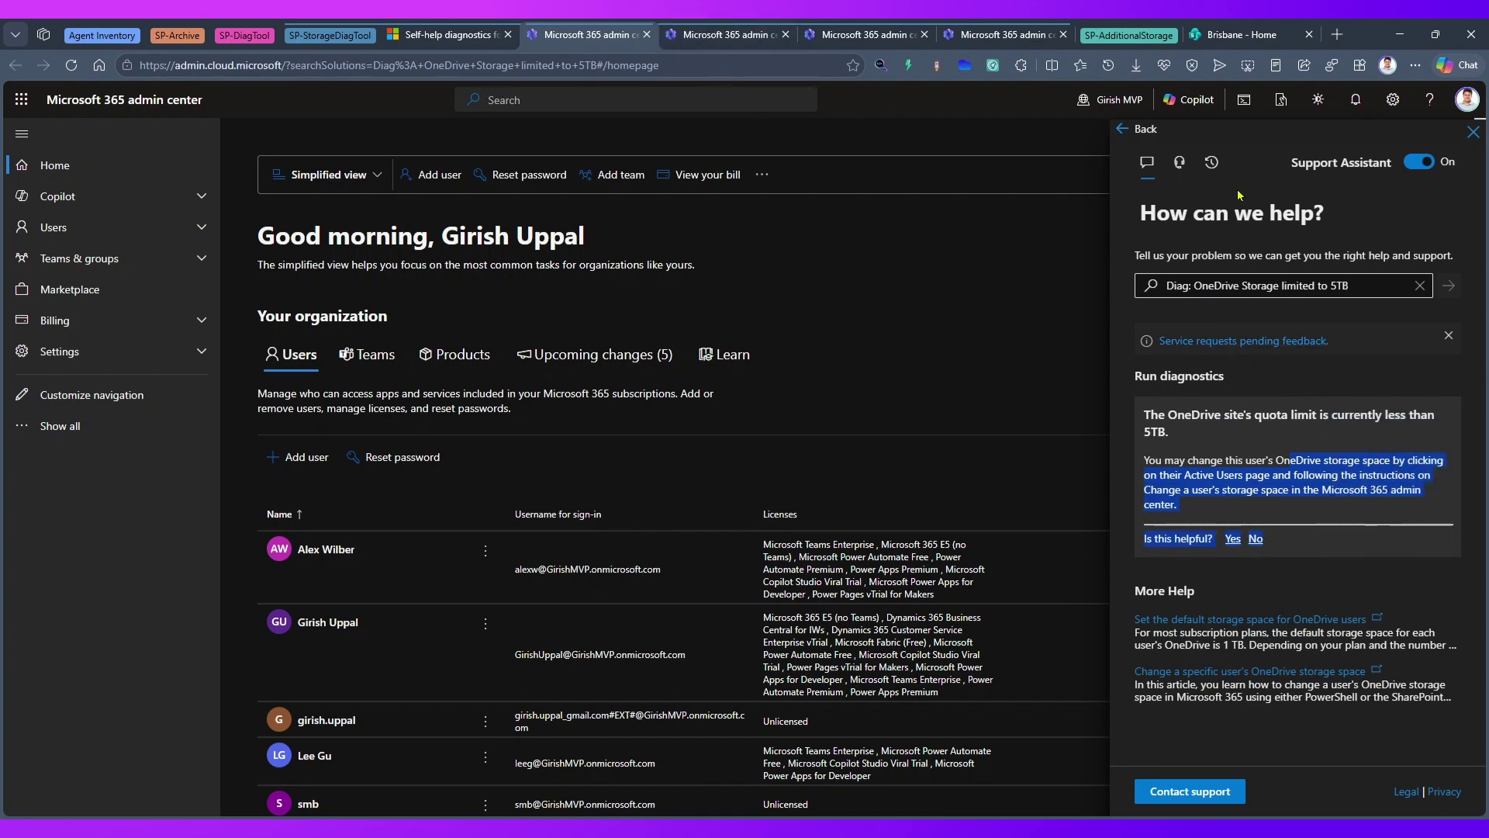
left_click(687, 35)
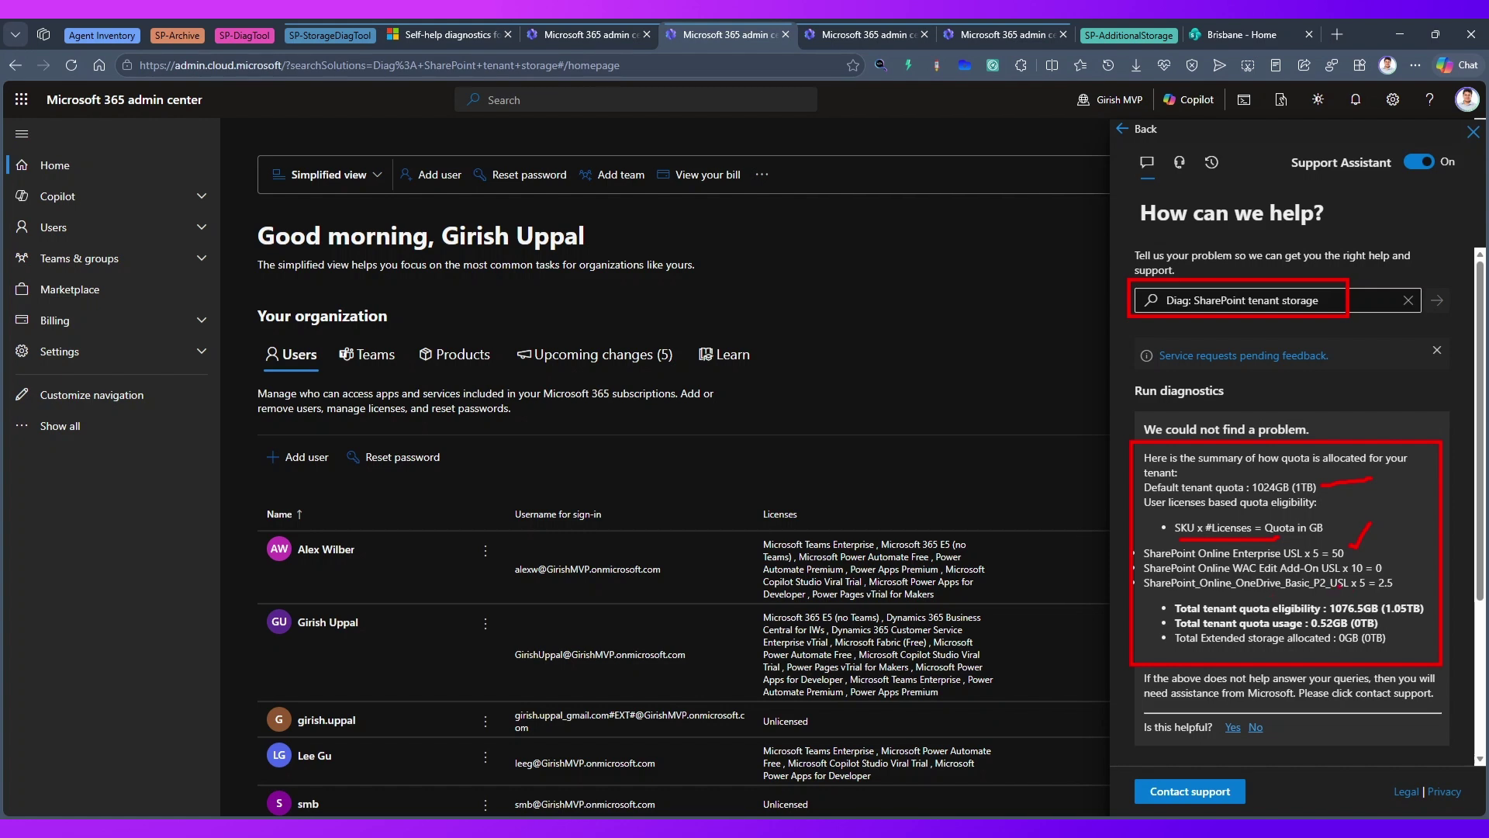
- Tick the license and total quota lines, underline the 1076.5GB total, and mark the Run diagnostics heading
left_click_drag(1399, 575, 1424, 540)
mouse_move(1331, 614)
left_mouse_down()
mouse_move(1378, 612)
mouse_move(1442, 563)
left_mouse_up()
left_click_drag(1139, 620, 1194, 572)
left_click_drag(1246, 384, 1264, 379)
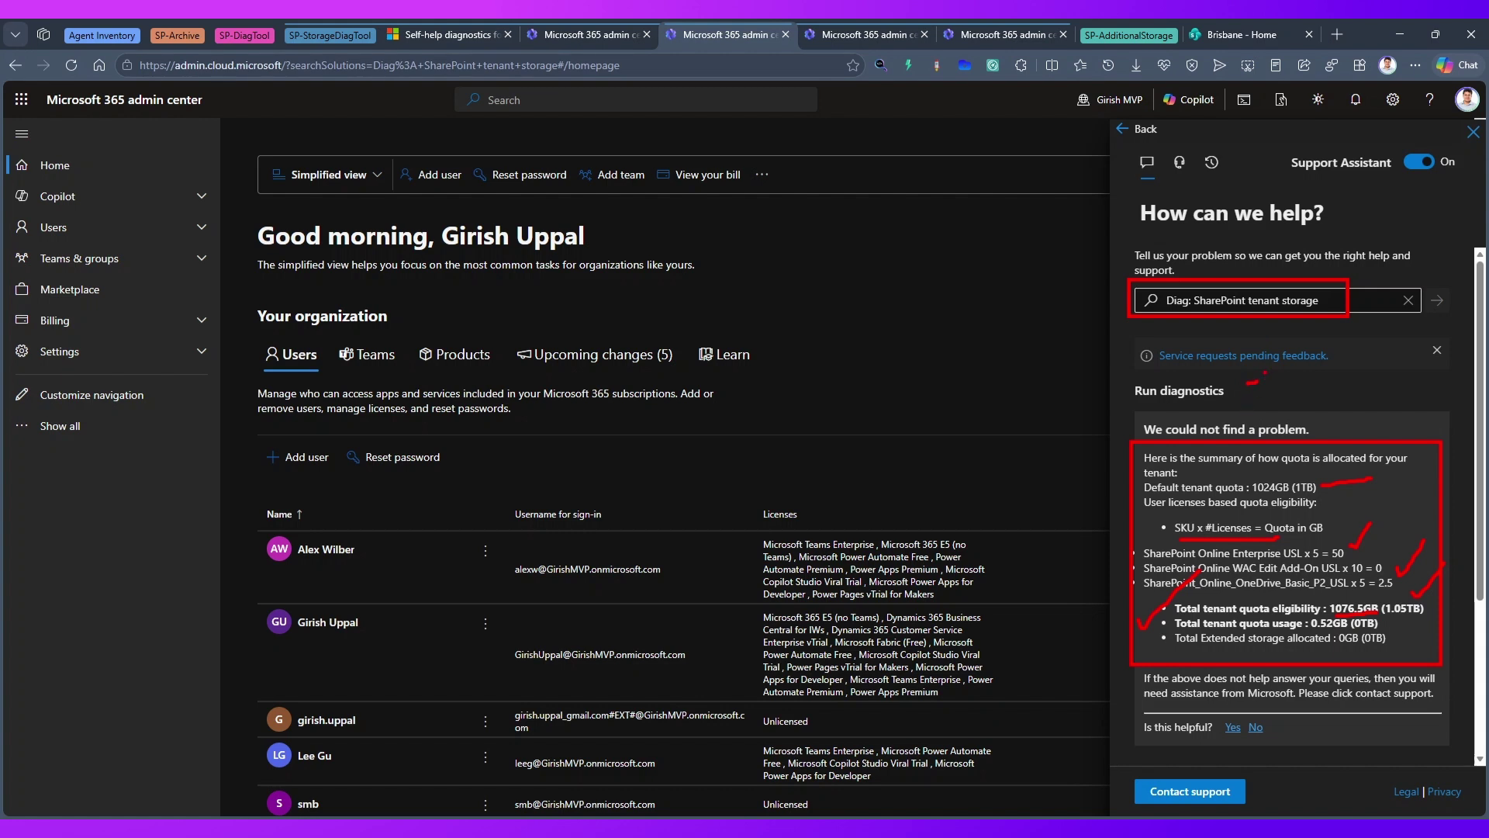